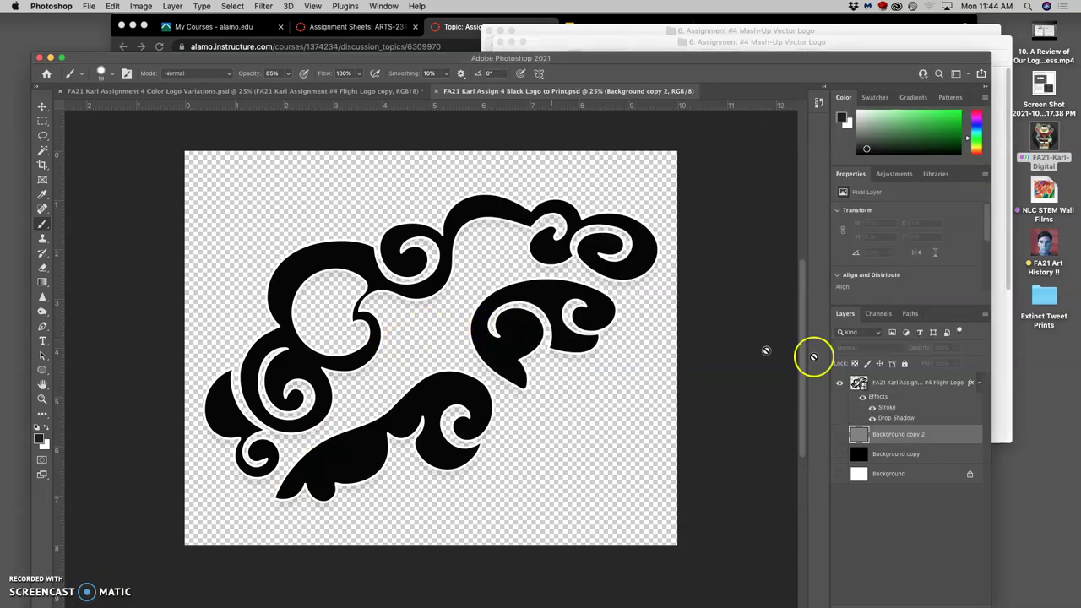
Compare the logo on grey, black and white fills, then hide the backgrounds for a transparent canvas.
click(839, 436)
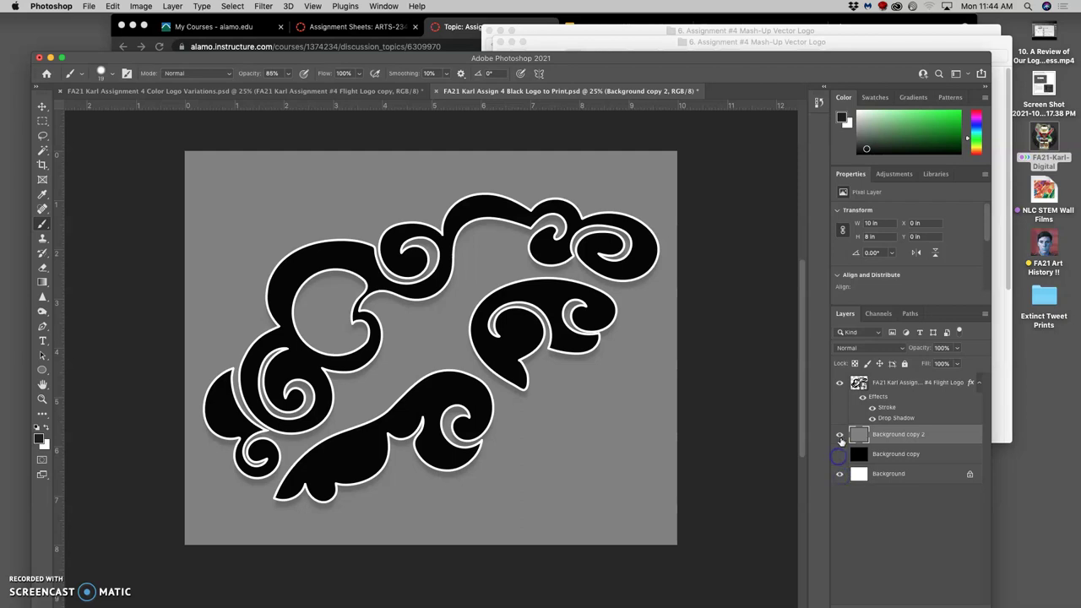
click(839, 434)
click(840, 454)
click(840, 434)
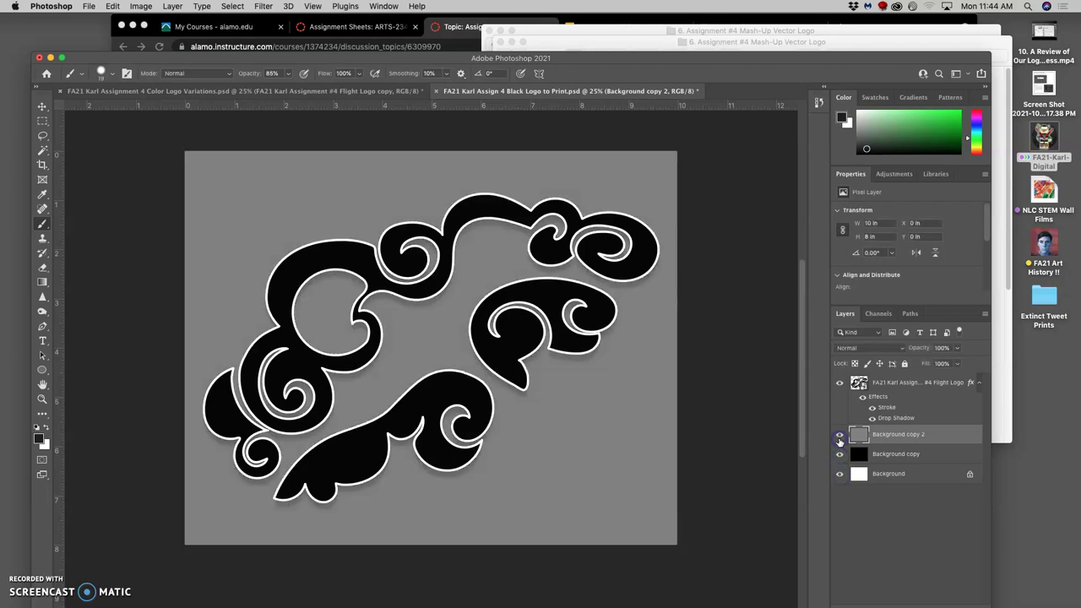
click(863, 397)
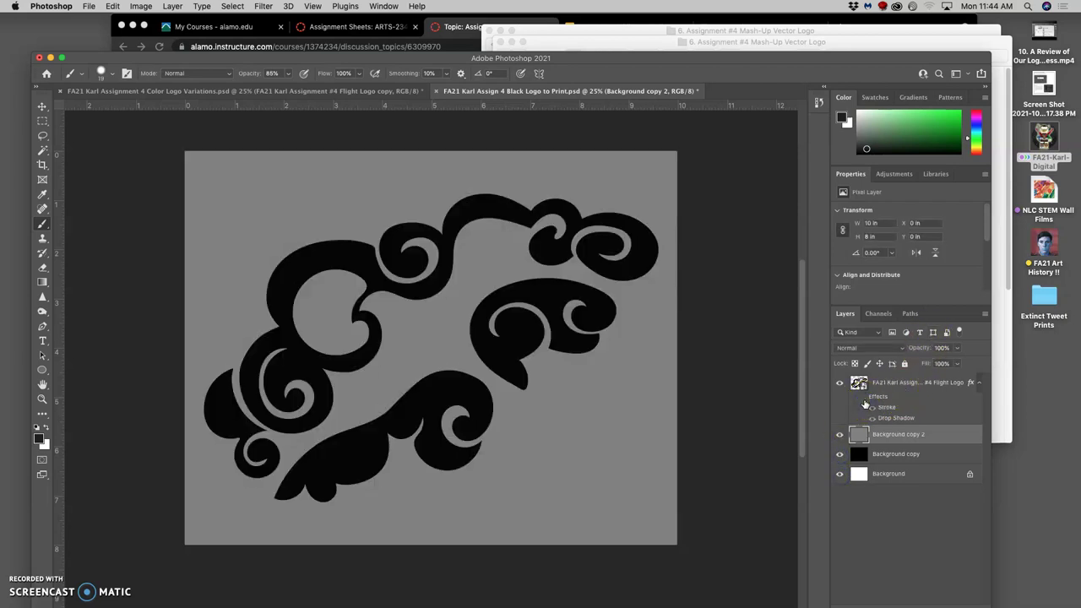
click(838, 436)
click(839, 454)
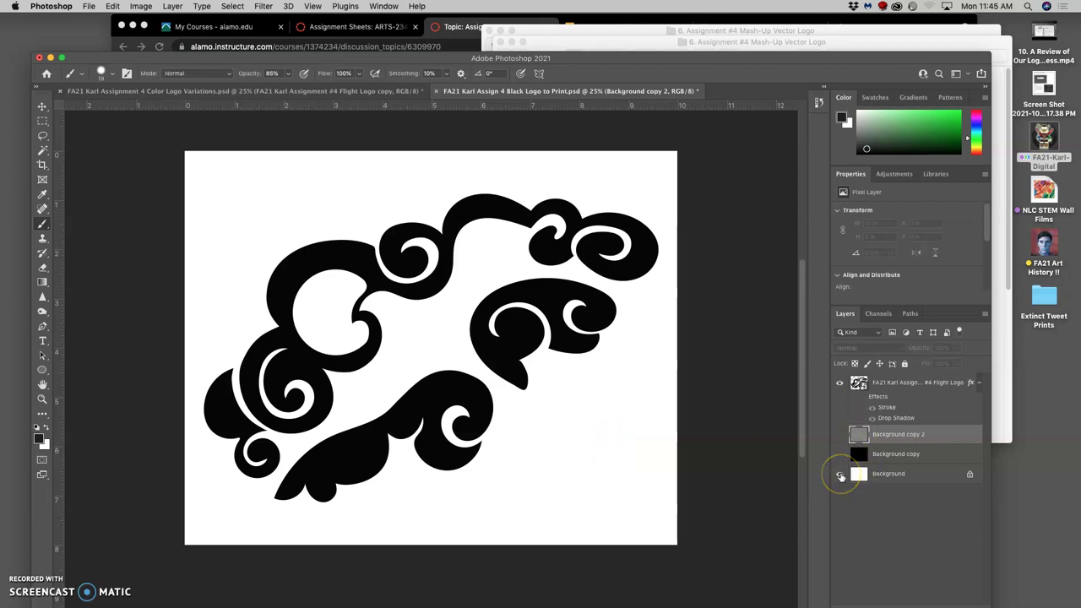
click(840, 476)
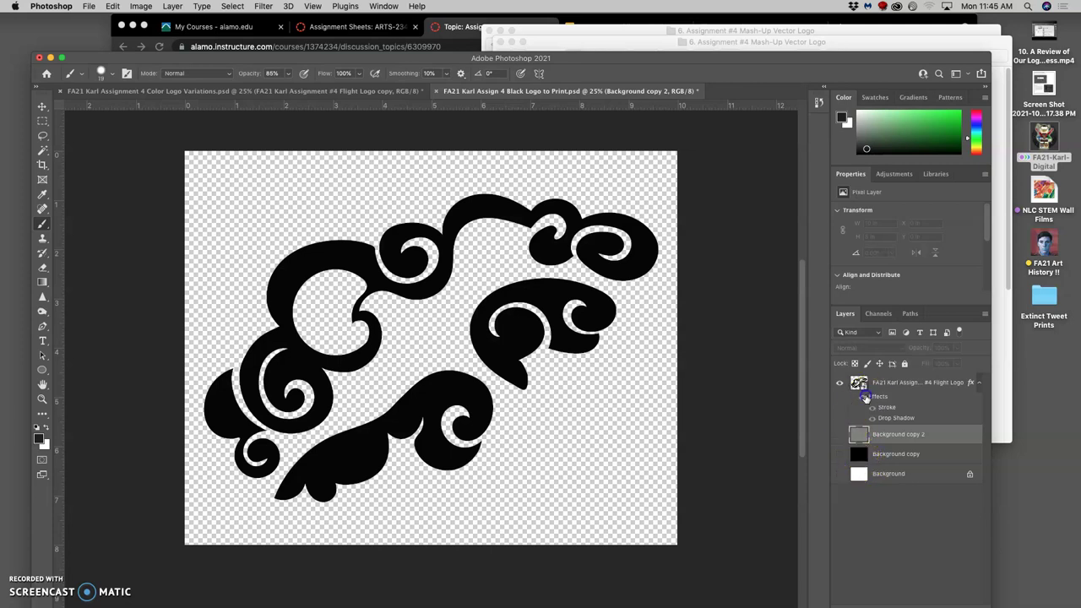
click(863, 397)
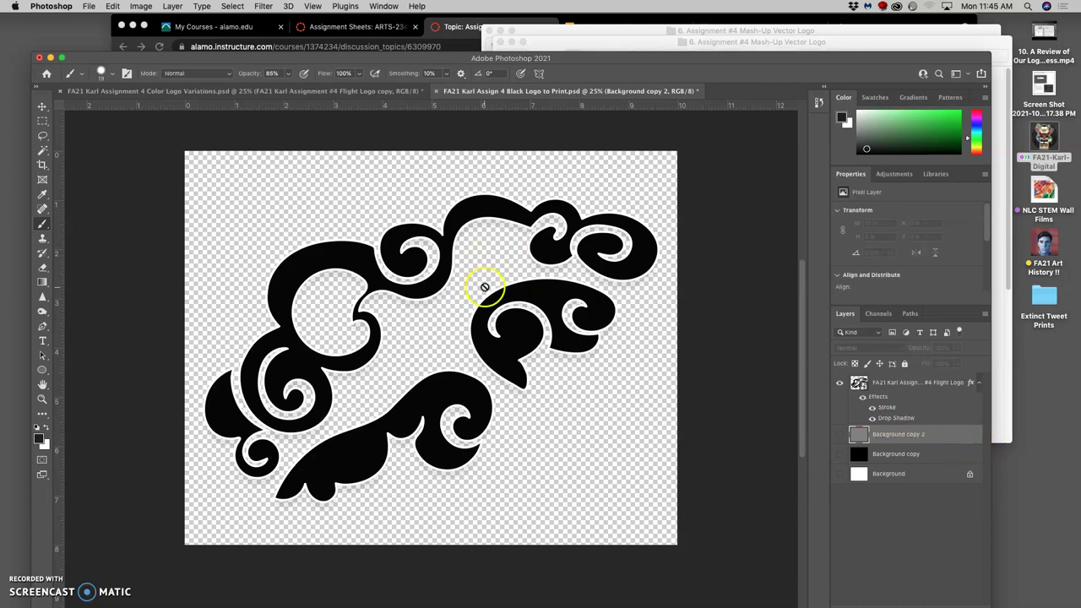
Save a copy of the document as a PNG, accepting the PNG Format Options.
click(89, 6)
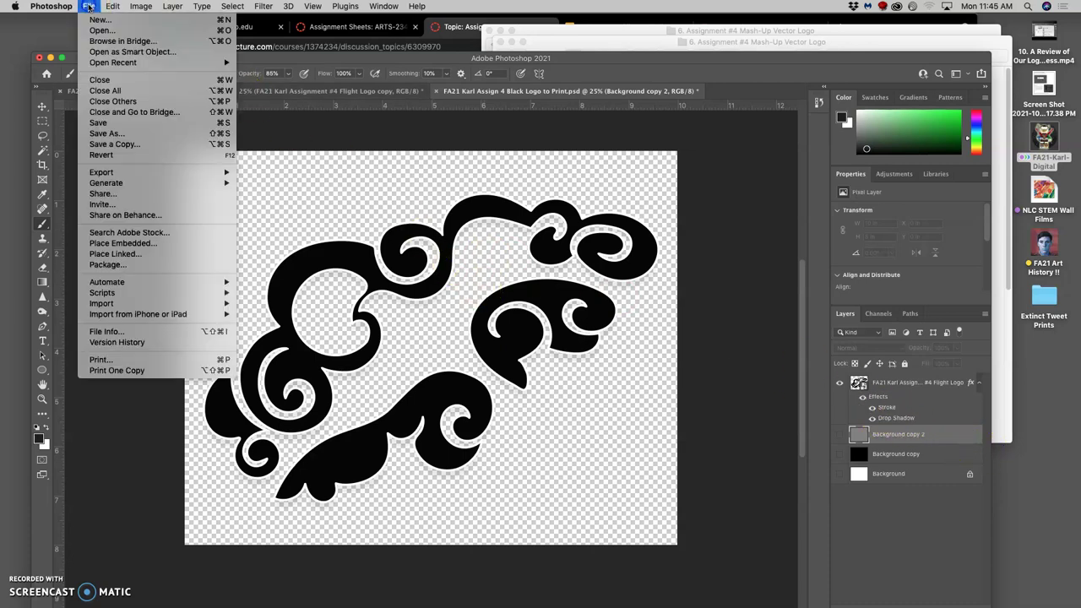
click(124, 145)
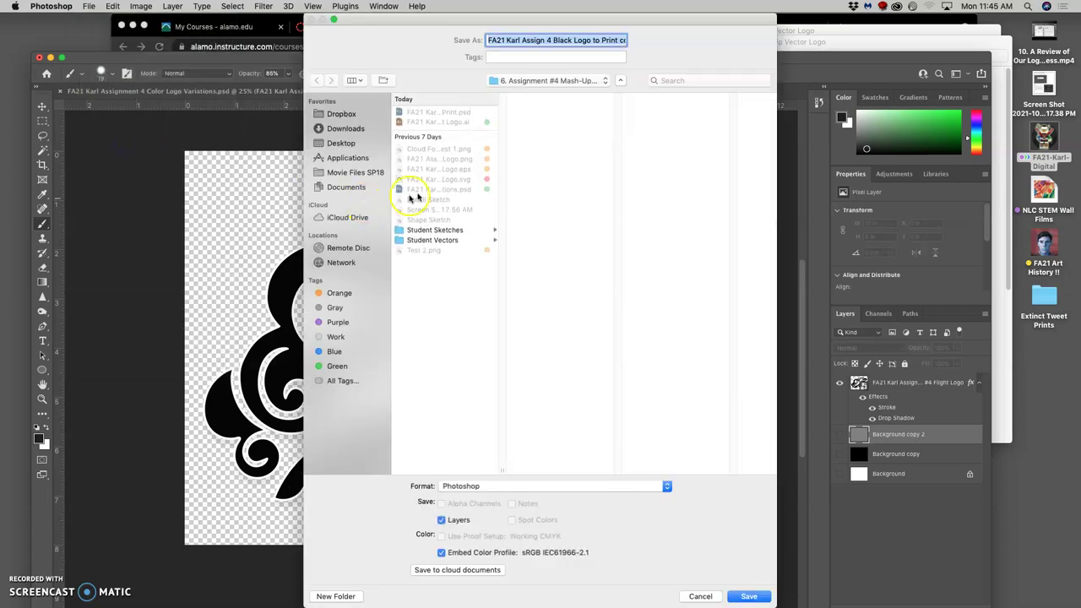
click(522, 486)
mouse_move(548, 597)
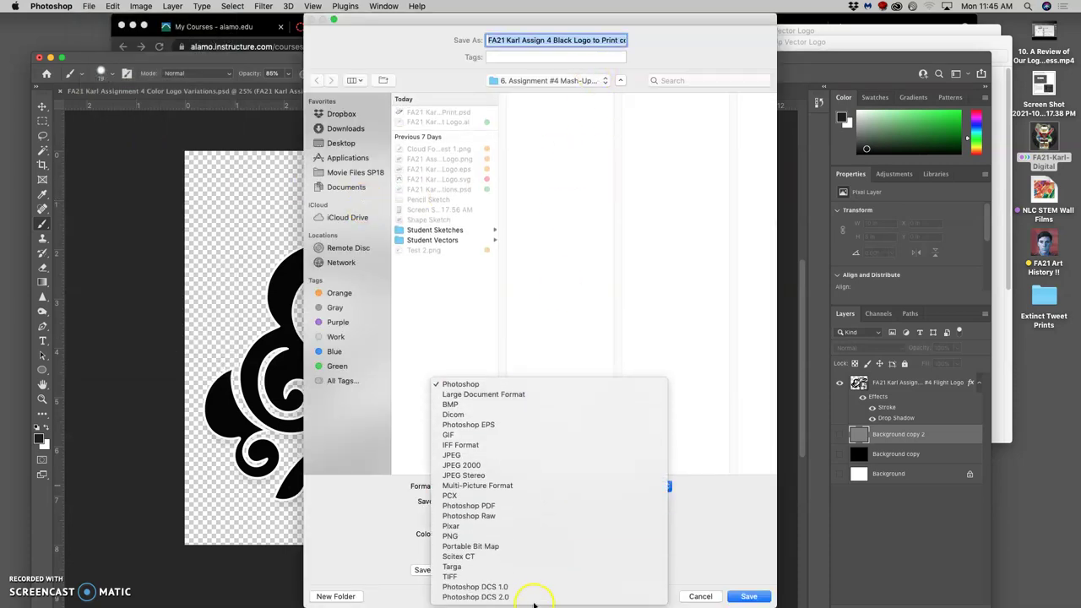
click(453, 538)
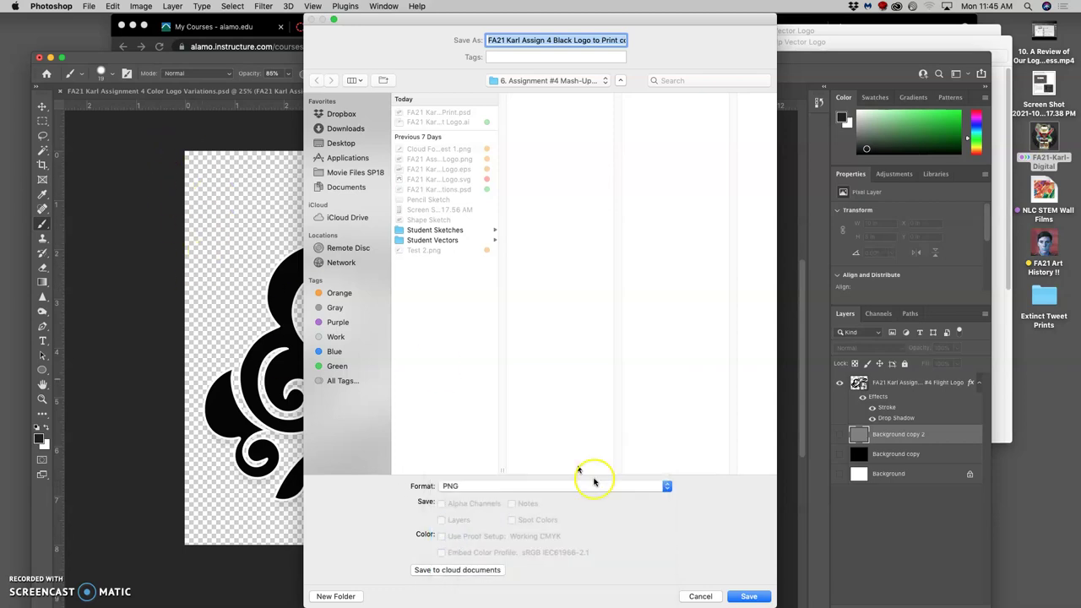
click(749, 597)
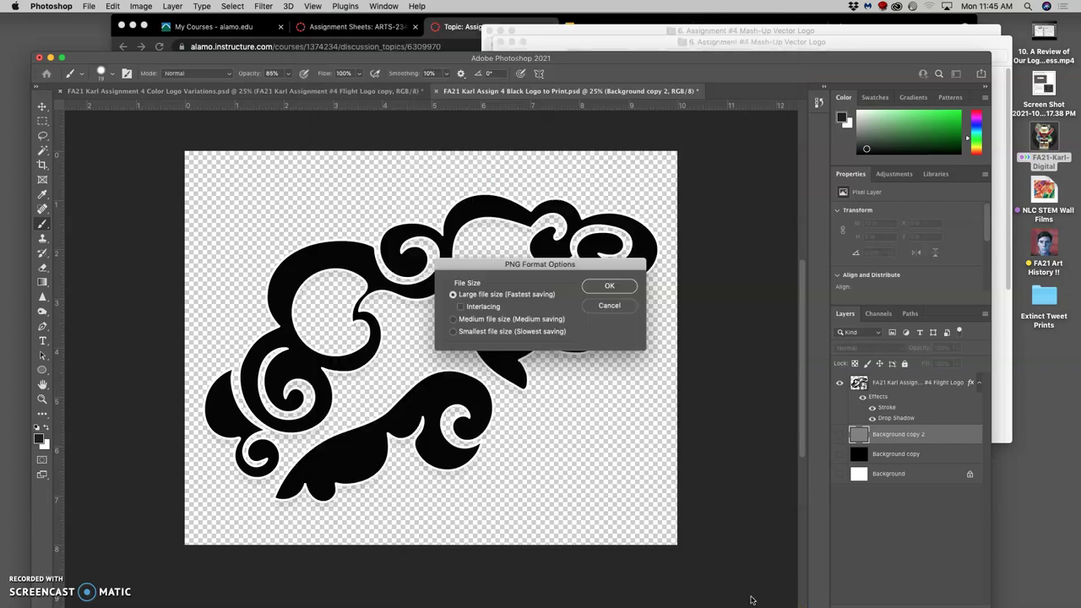
click(609, 287)
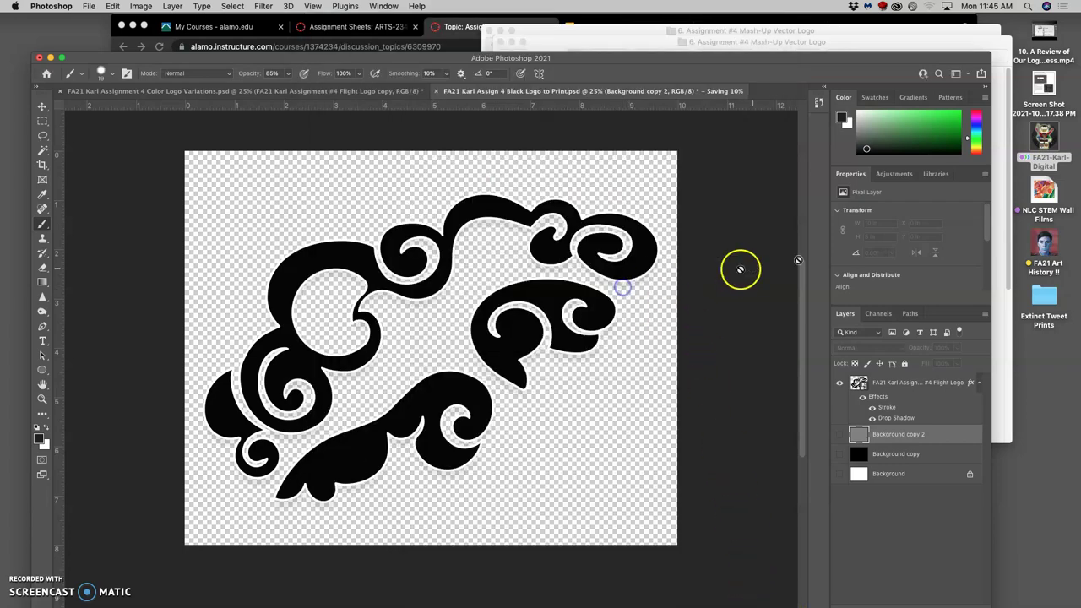
Open the newly saved outlined logo PNG from the assignment folder in Preview.
click(1008, 135)
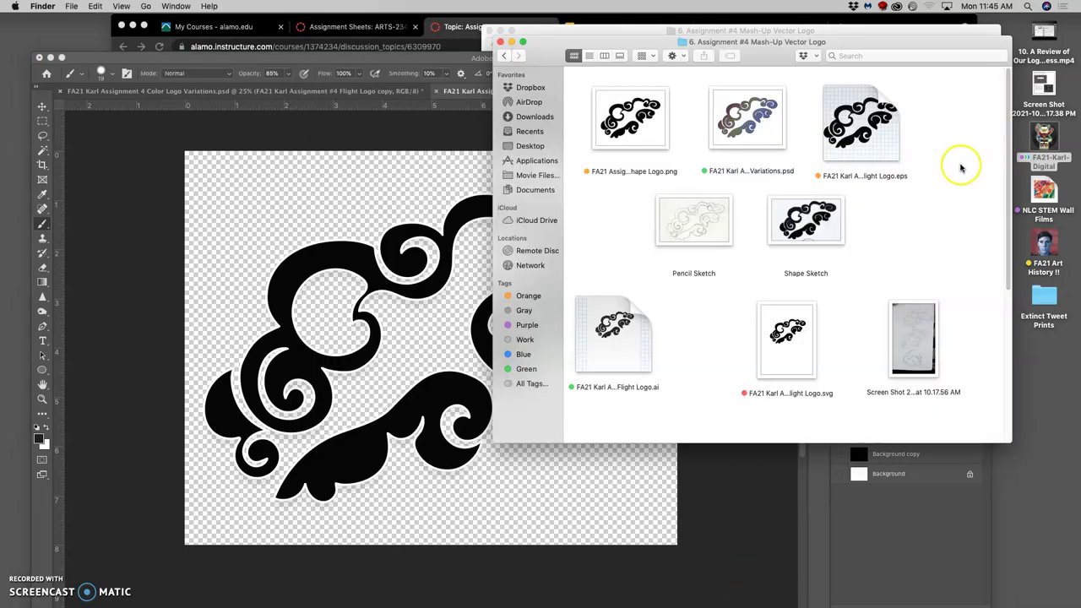
scroll(927, 219, down, 5)
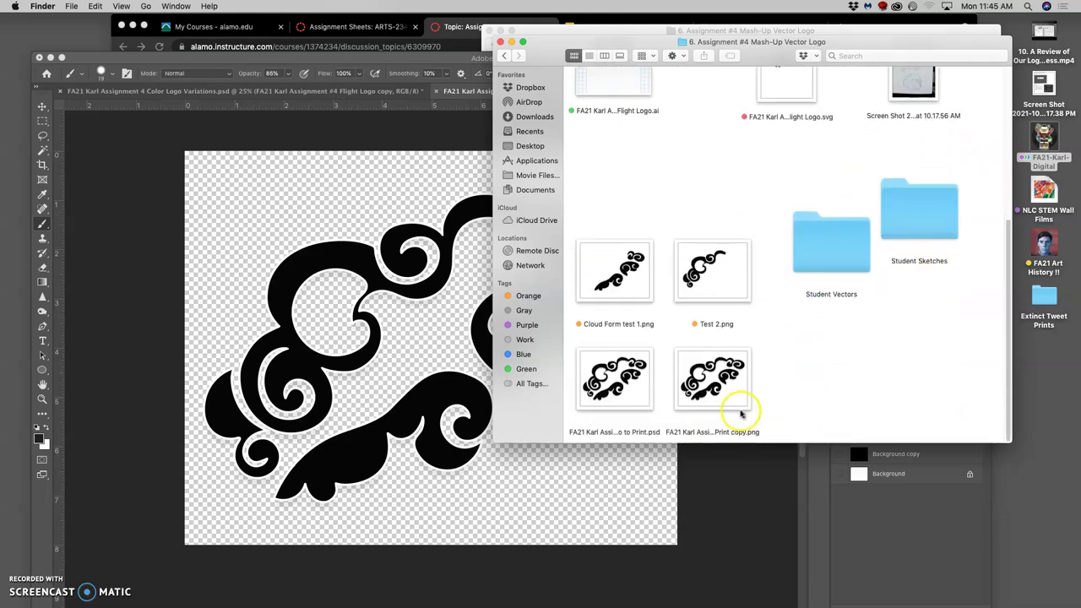
click(730, 402)
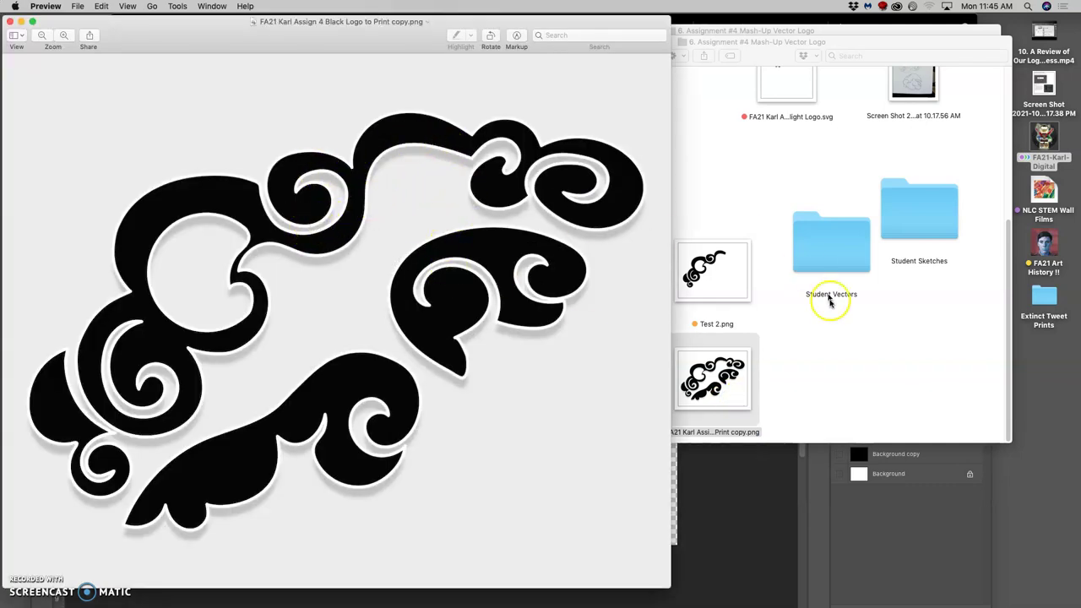
Open the Black Shape Logo PNG as well and place its preview on the right.
click(830, 330)
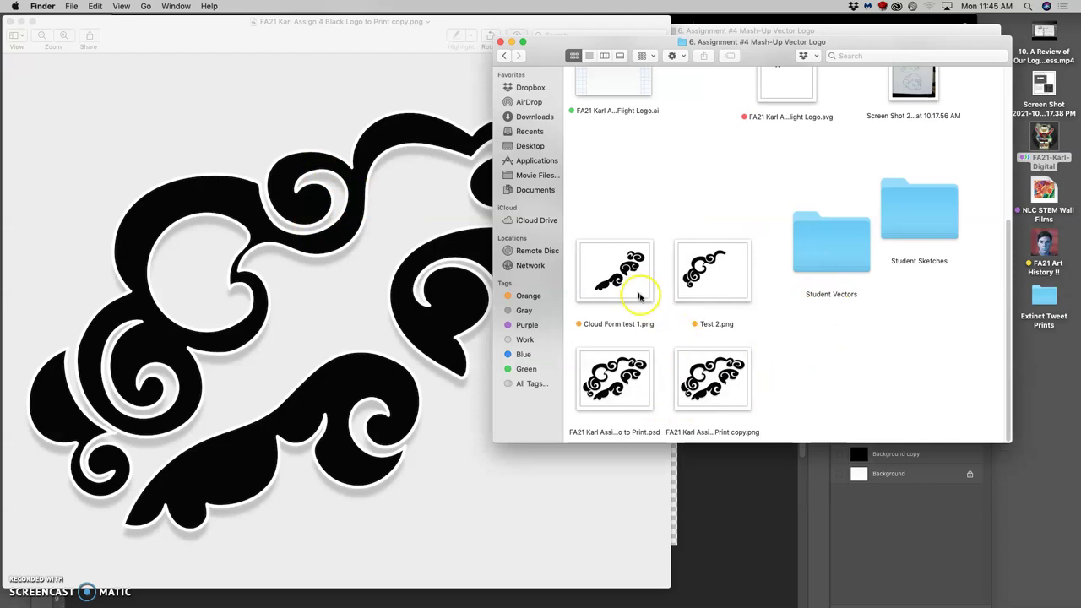
scroll(724, 279, up, 5)
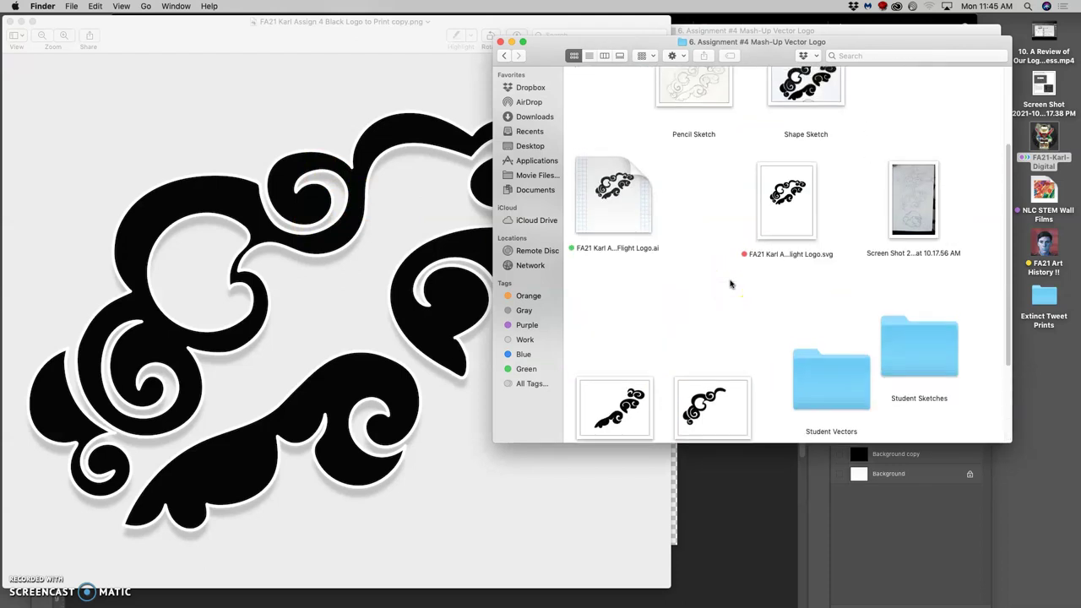
scroll(730, 284, up, 4)
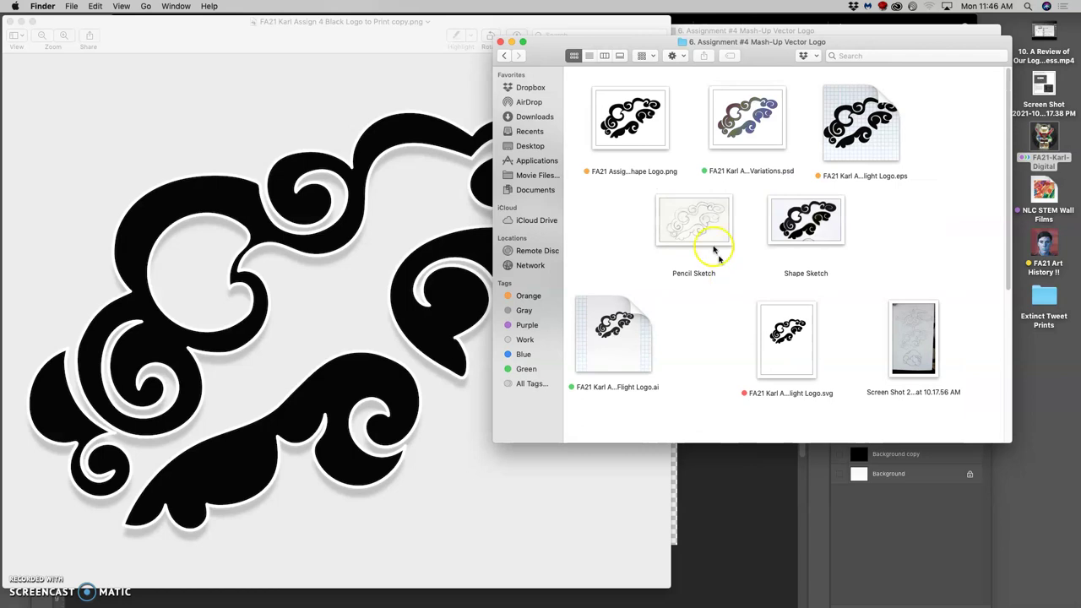
double_click(629, 115)
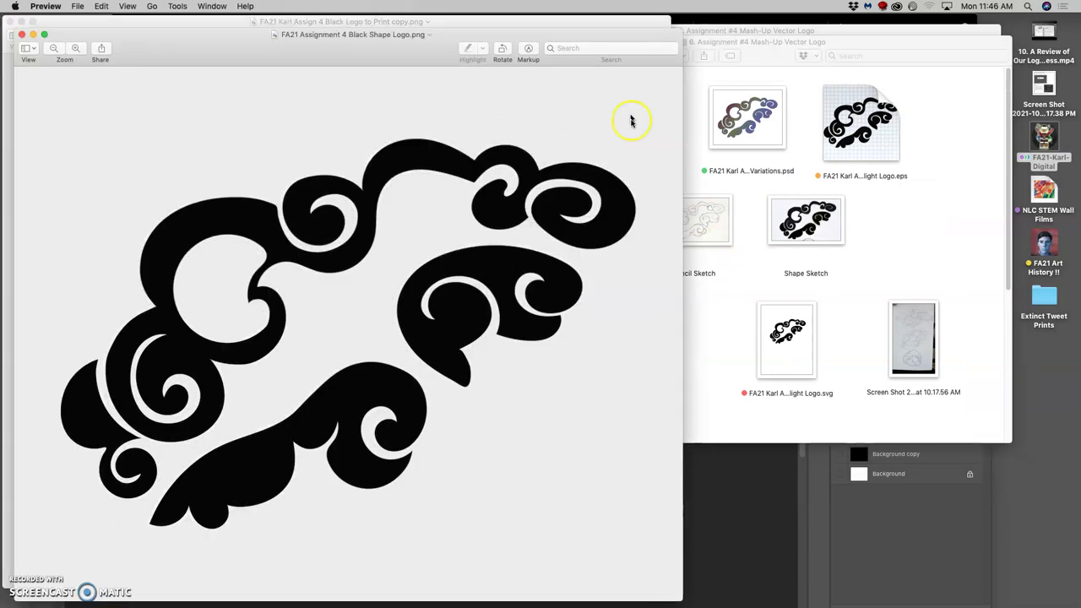
drag(448, 39, 824, 25)
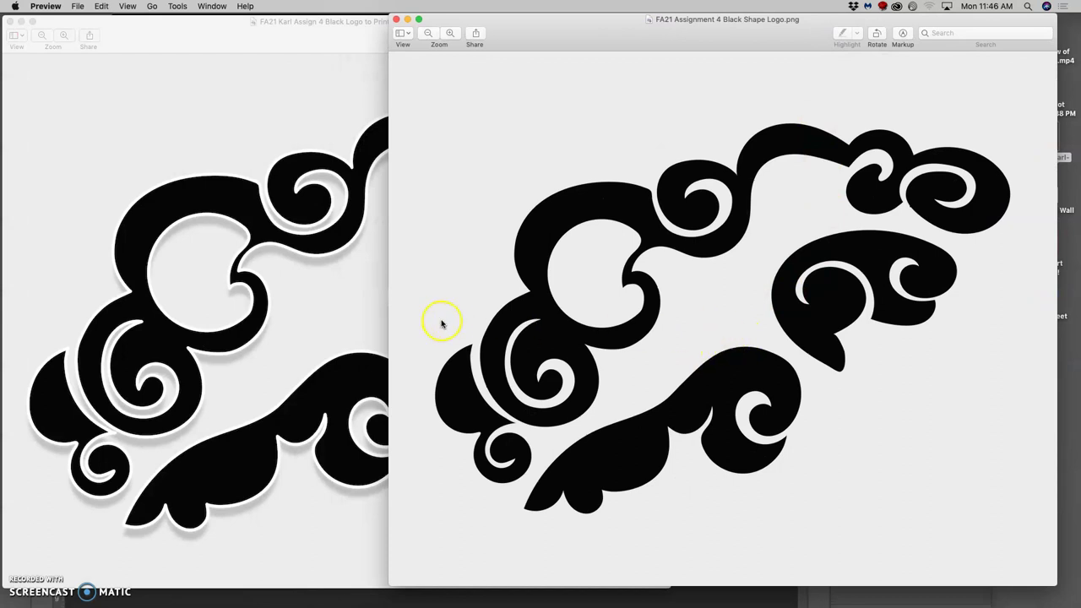
Compare the outlined and plain black logo previews, then close the Black Shape Logo preview.
click(311, 316)
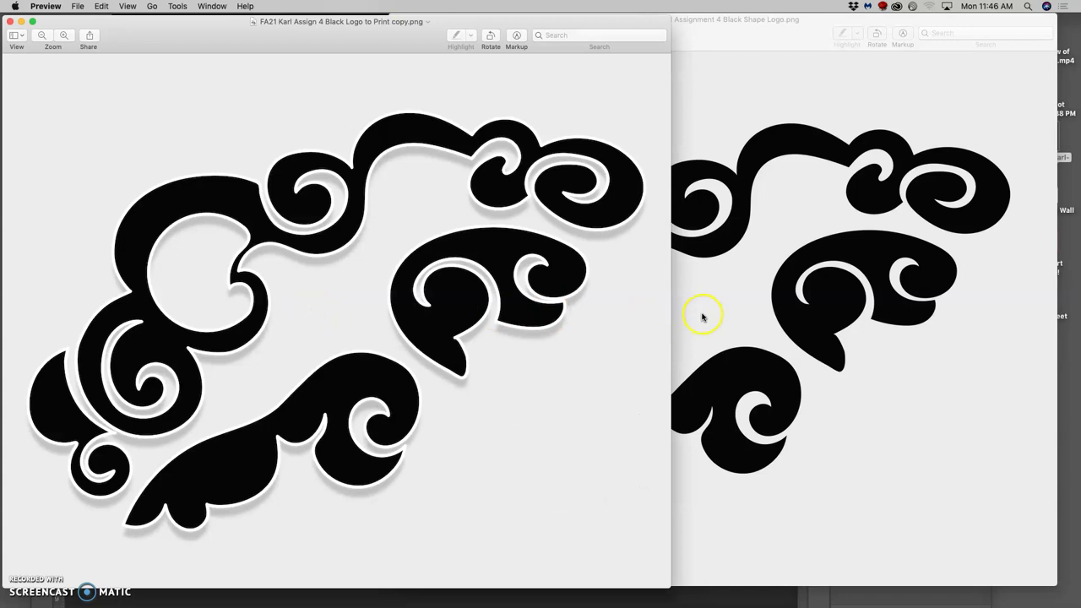
click(701, 316)
click(314, 317)
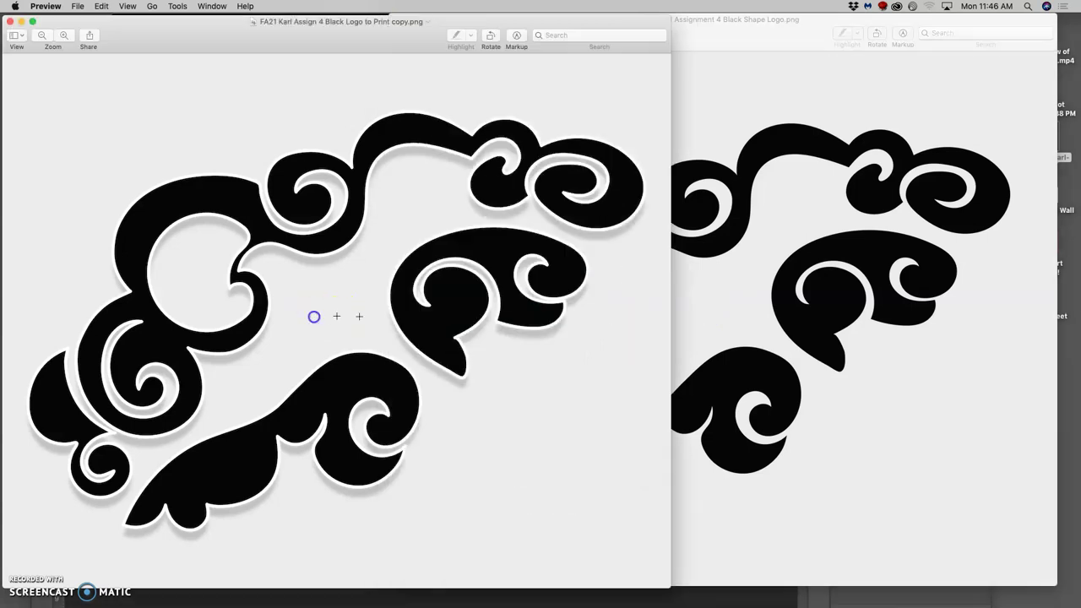
click(720, 319)
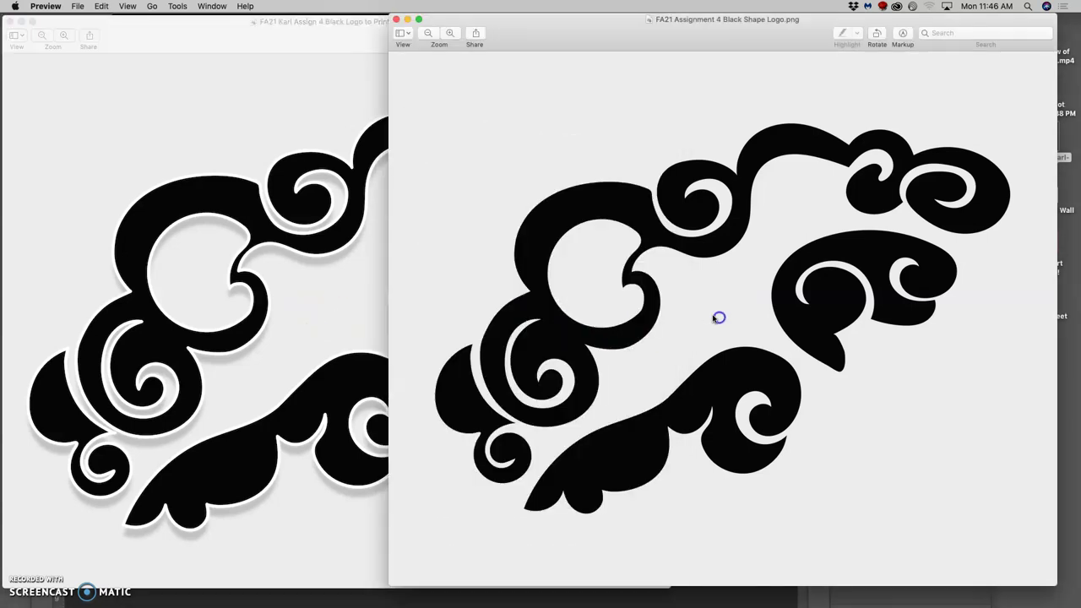
click(397, 19)
Close the outlined logo preview and return to the Assignment #4 discussion page.
click(12, 22)
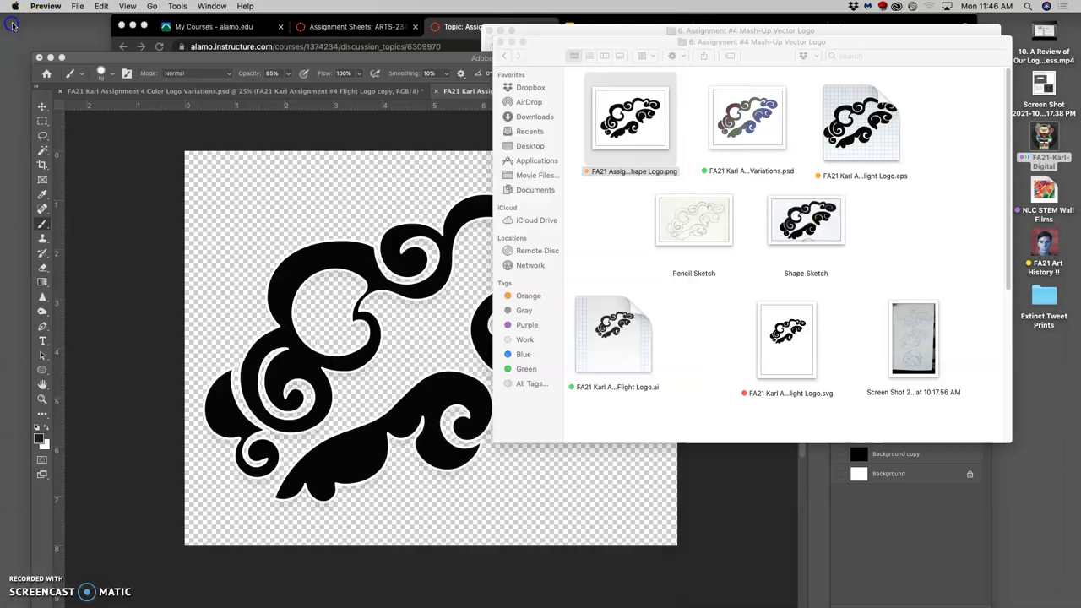
click(640, 223)
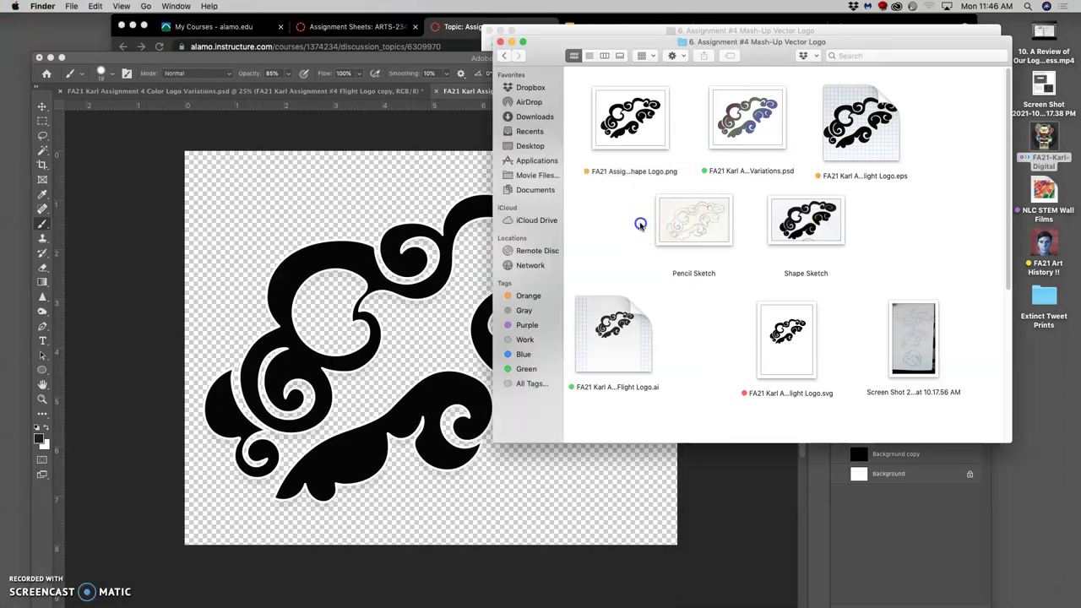
click(456, 28)
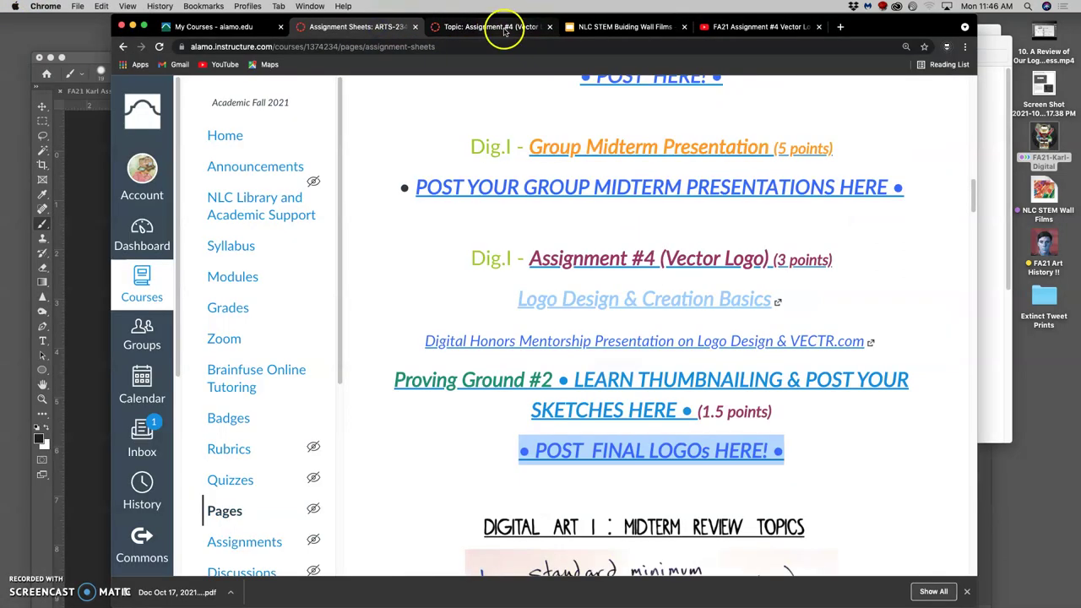
scroll(617, 279, up, 10)
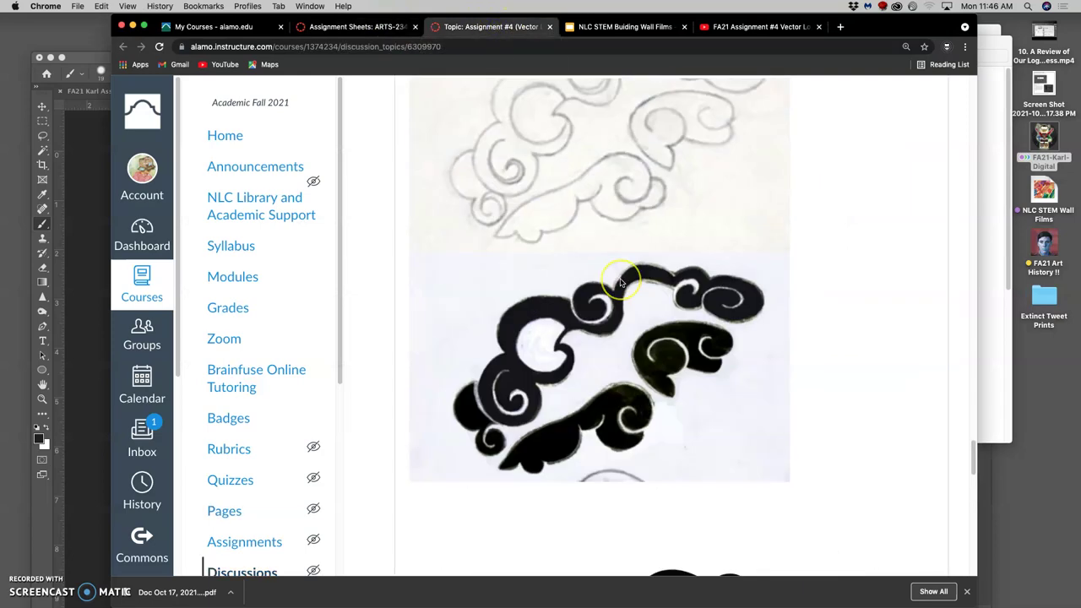
scroll(617, 279, up, 10)
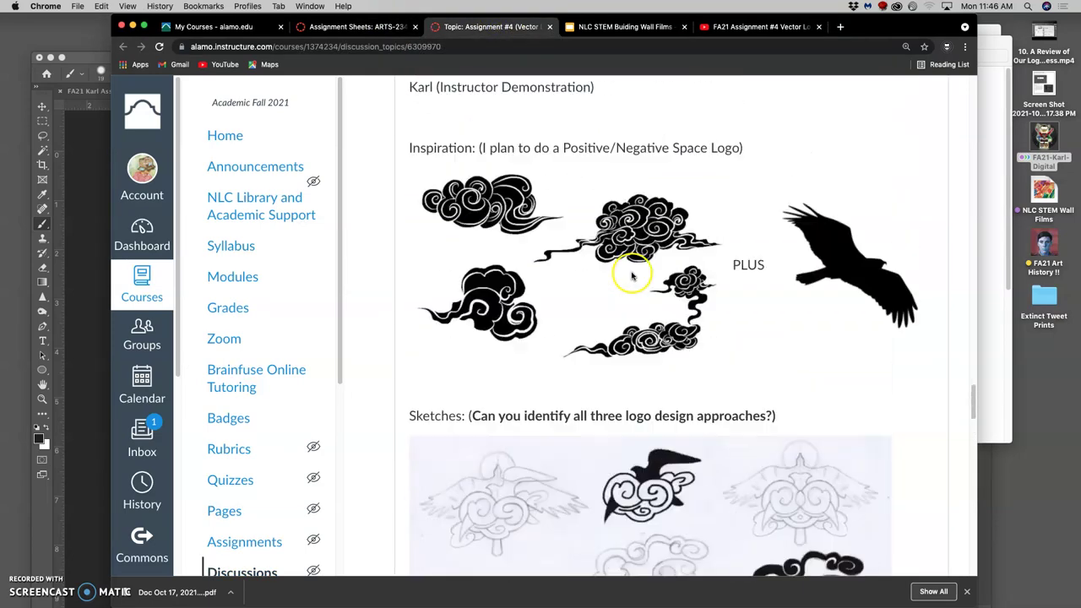
Start editing the demonstration post and select its black cloud logo image.
click(921, 272)
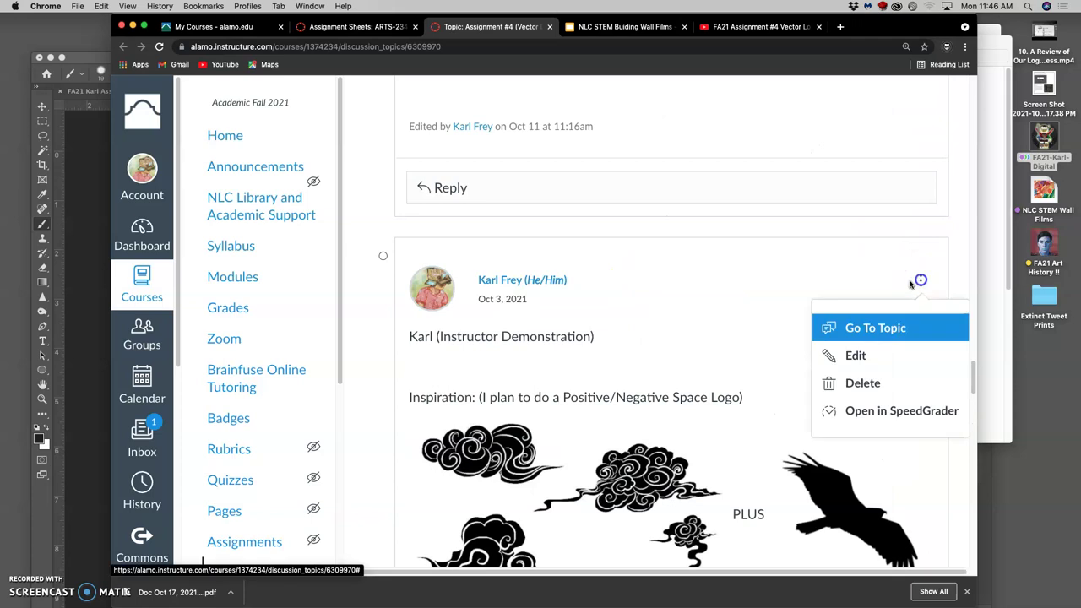
click(851, 356)
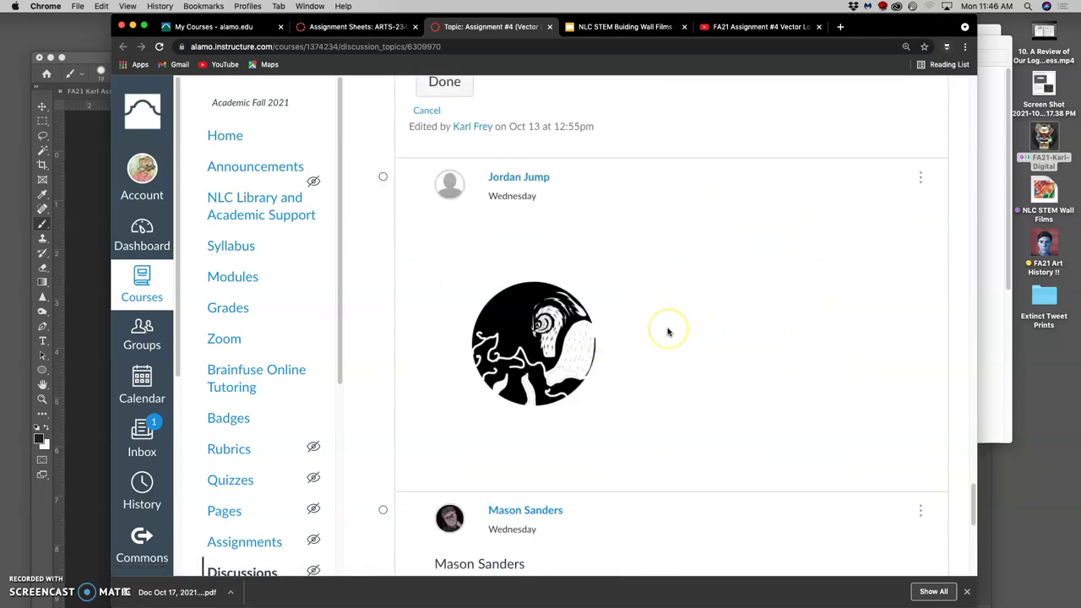
scroll(668, 327, down, 3)
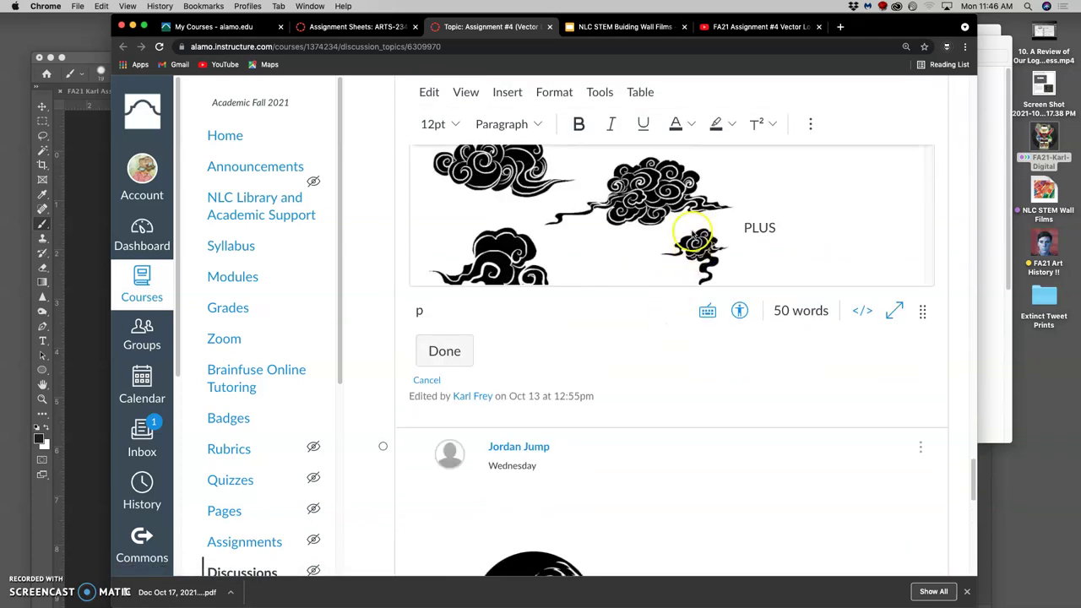
scroll(689, 267, down, 3)
scroll(705, 228, up, 7)
drag(923, 258, 917, 482)
click(767, 386)
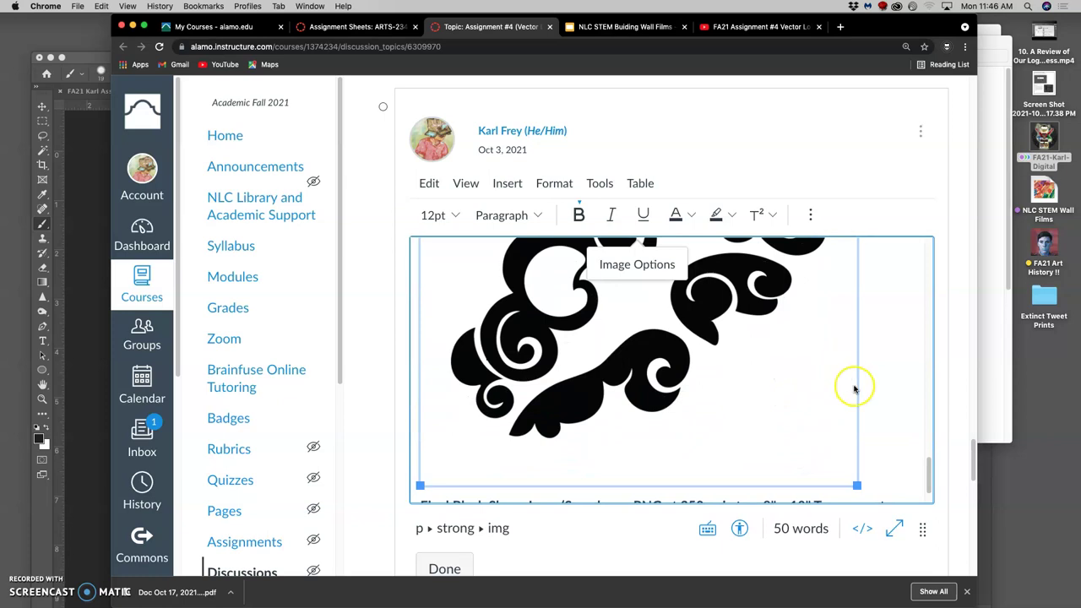
Add an empty line below the Final Black Shape Logo caption and open Upload Image.
scroll(855, 389, down, 3)
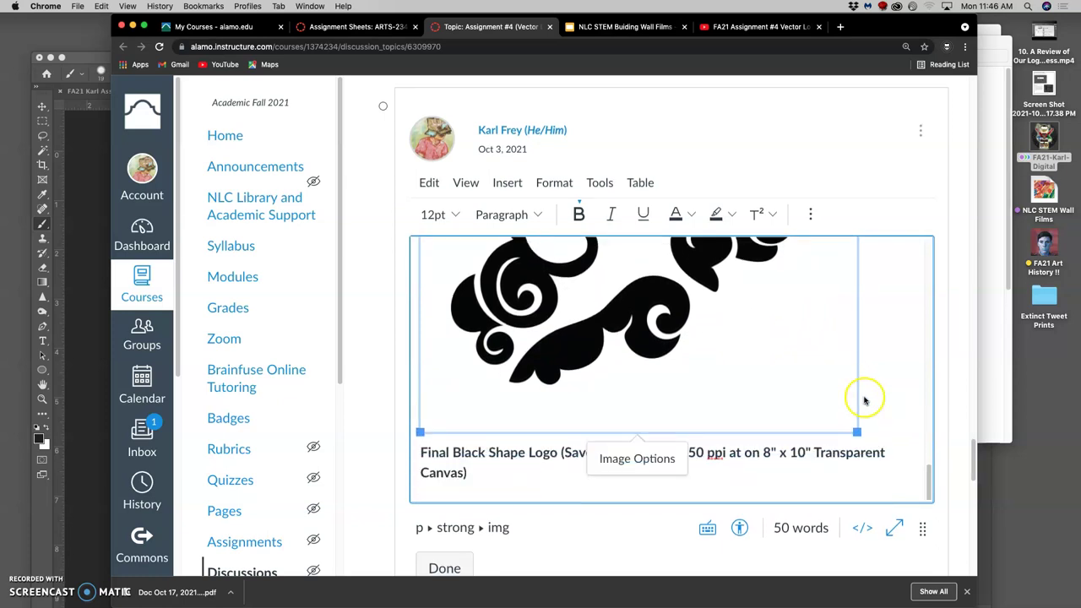
click(475, 470)
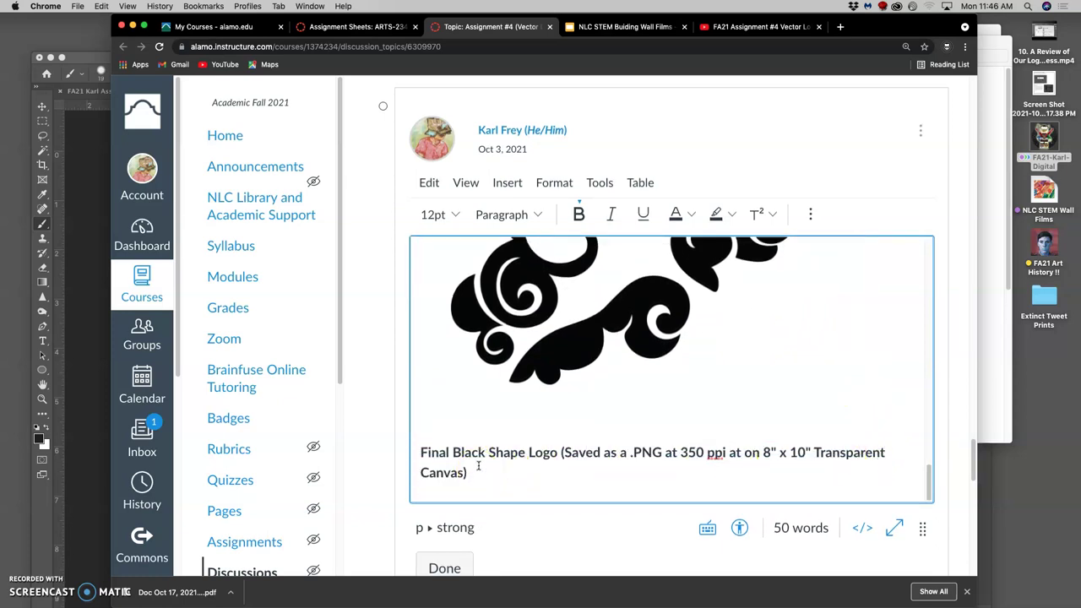
key(Return)
click(488, 463)
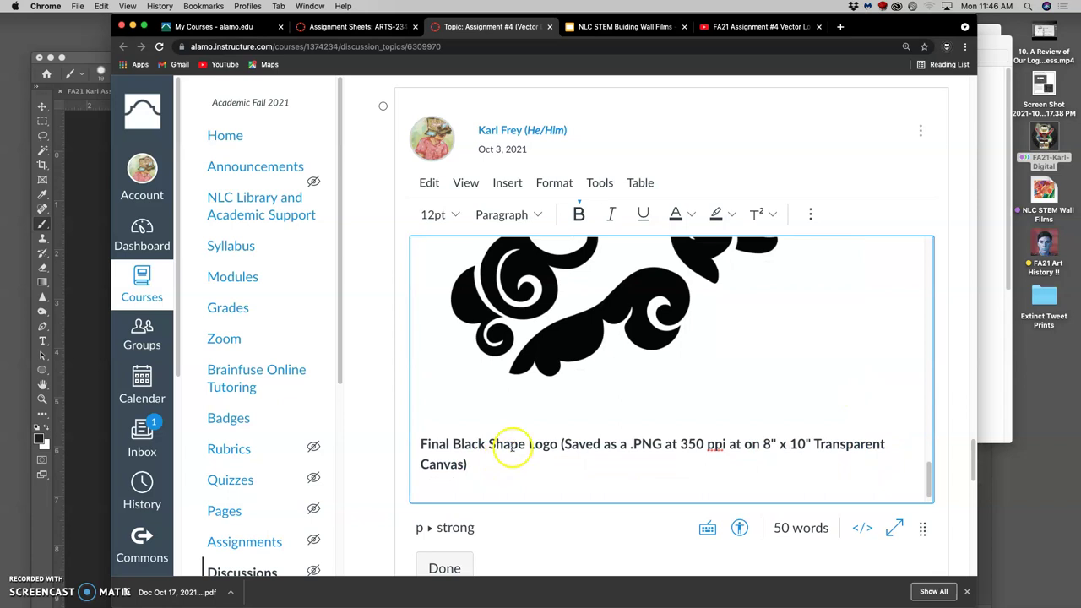
click(810, 213)
click(474, 245)
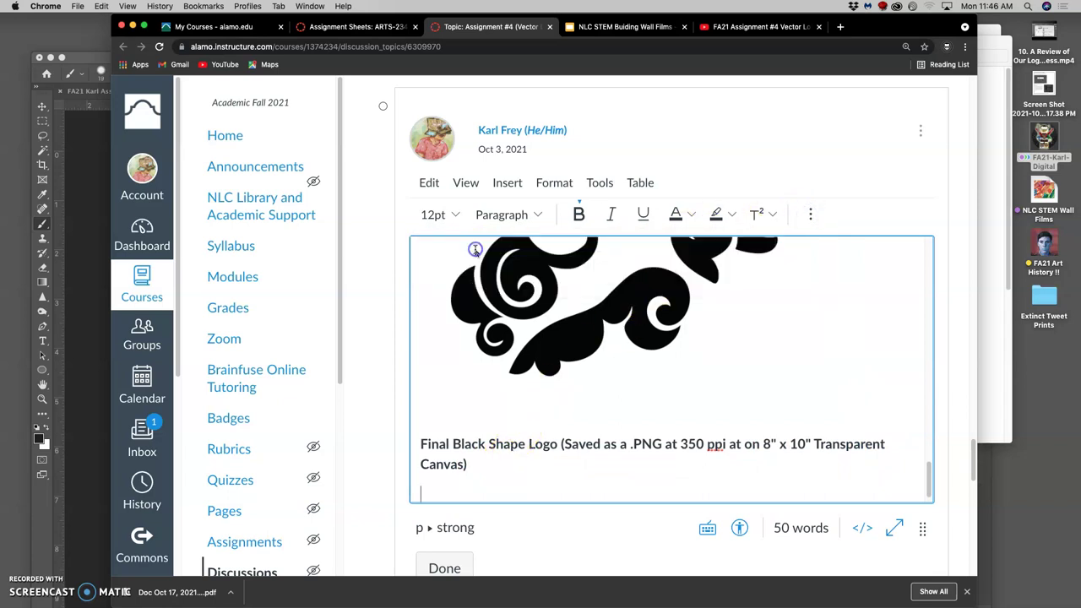
Upload the Black Logo to Print copy PNG and insert it into the post.
click(994, 297)
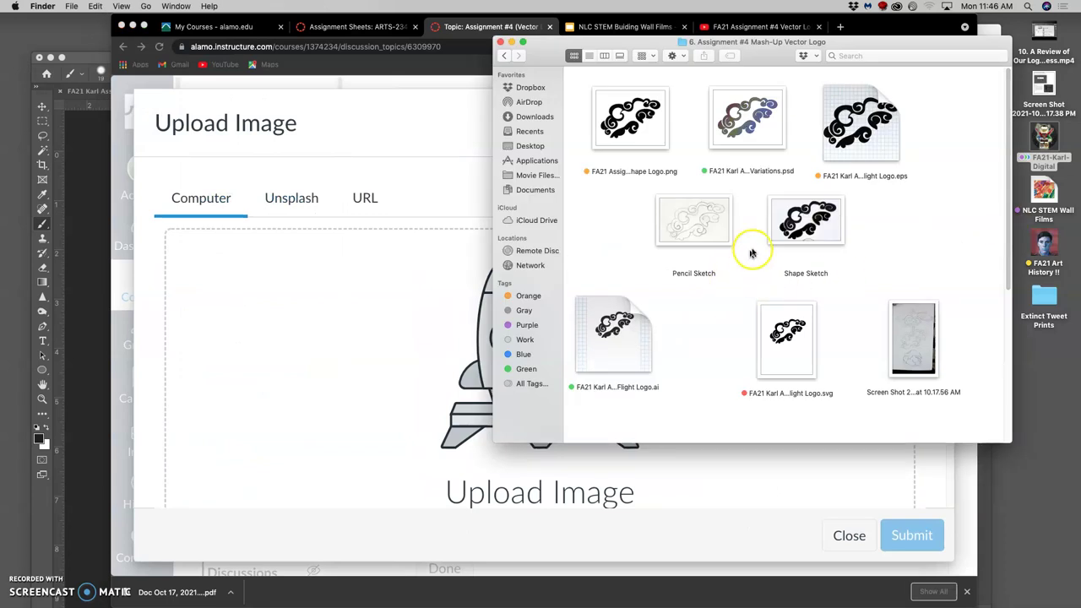
click(644, 139)
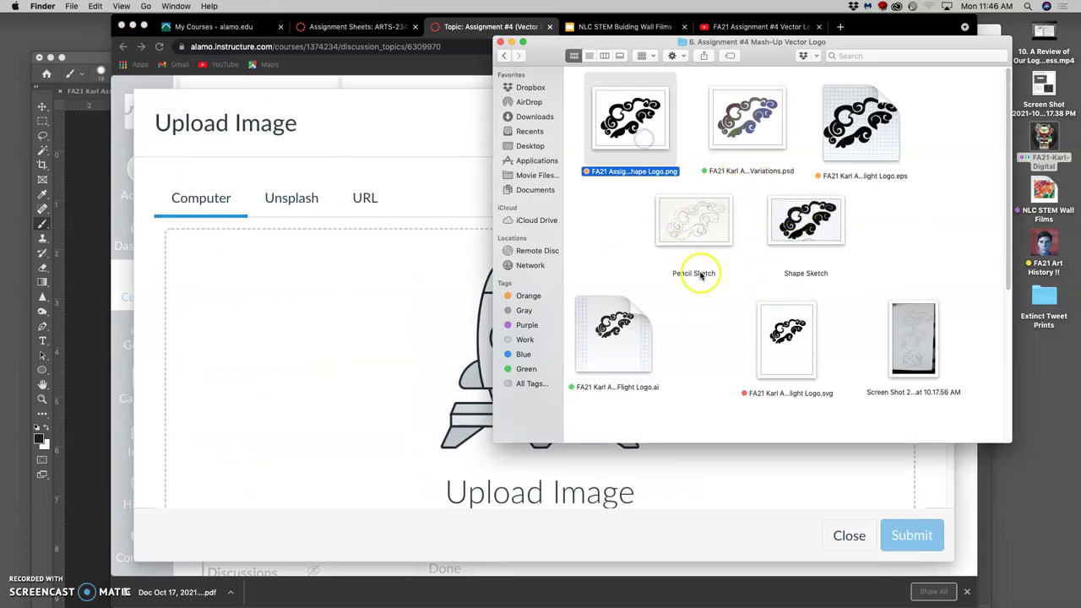
scroll(719, 311, down, 8)
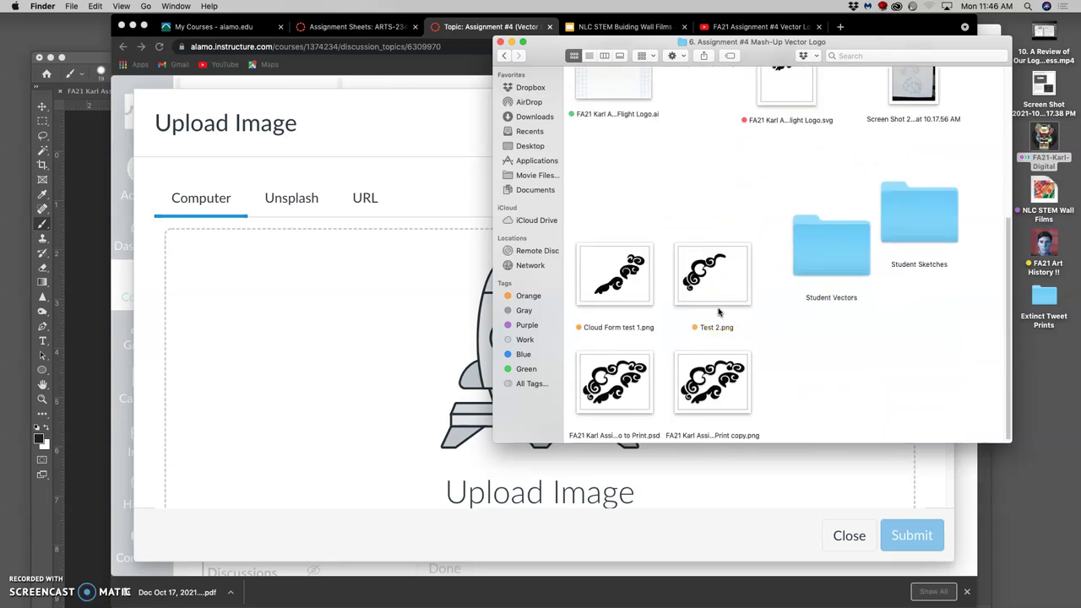
drag(722, 392, 380, 436)
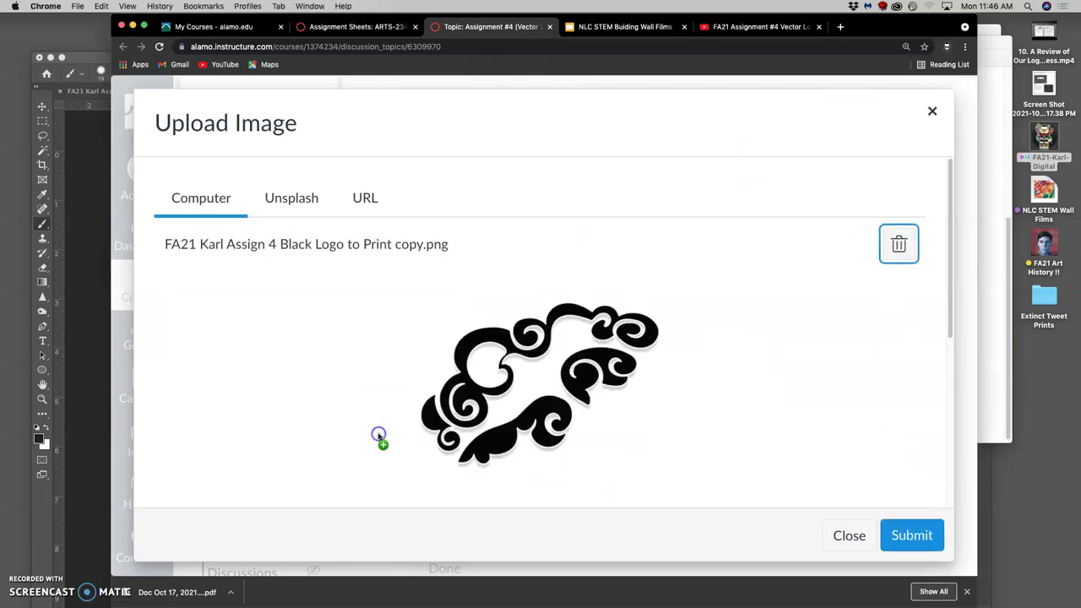
click(918, 539)
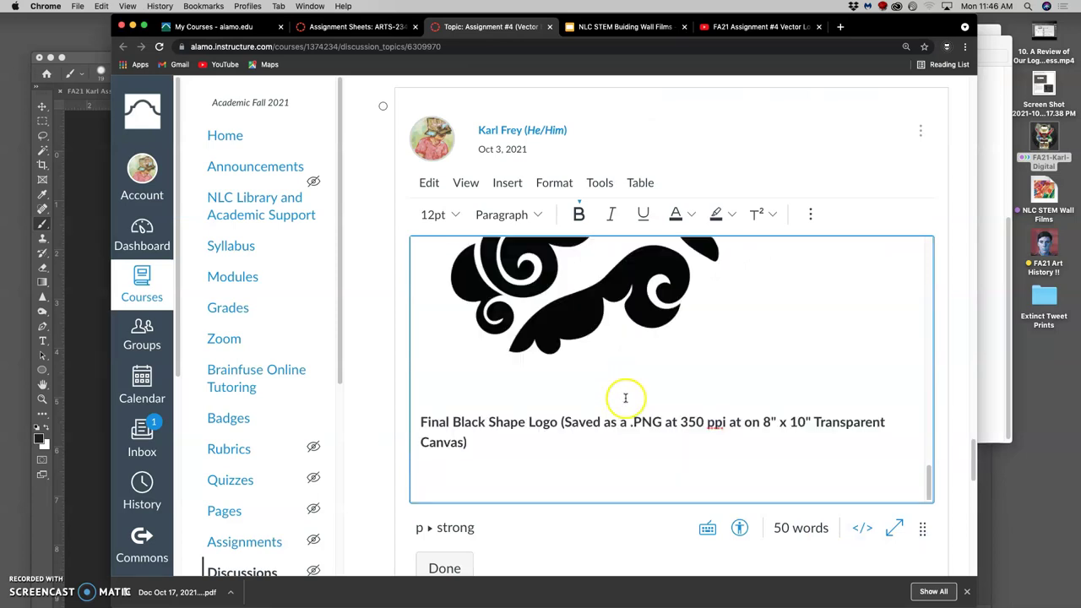
Select the black logo caption text so it can be copied.
scroll(623, 398, up, 5)
drag(622, 397, 626, 399)
scroll(626, 399, down, 4)
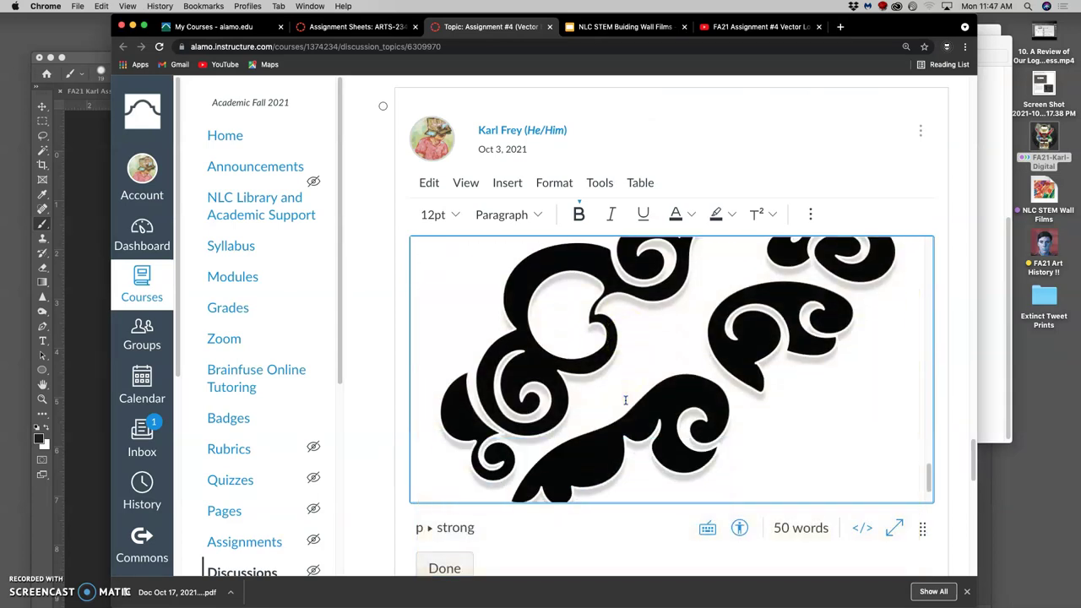
scroll(626, 399, down, 5)
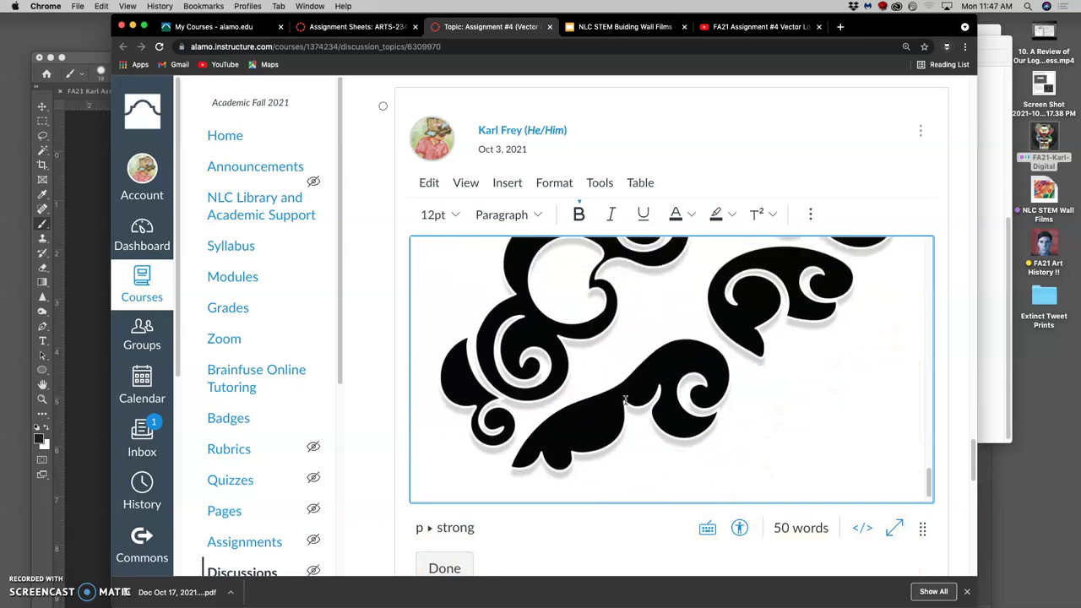
scroll(617, 404, up, 2)
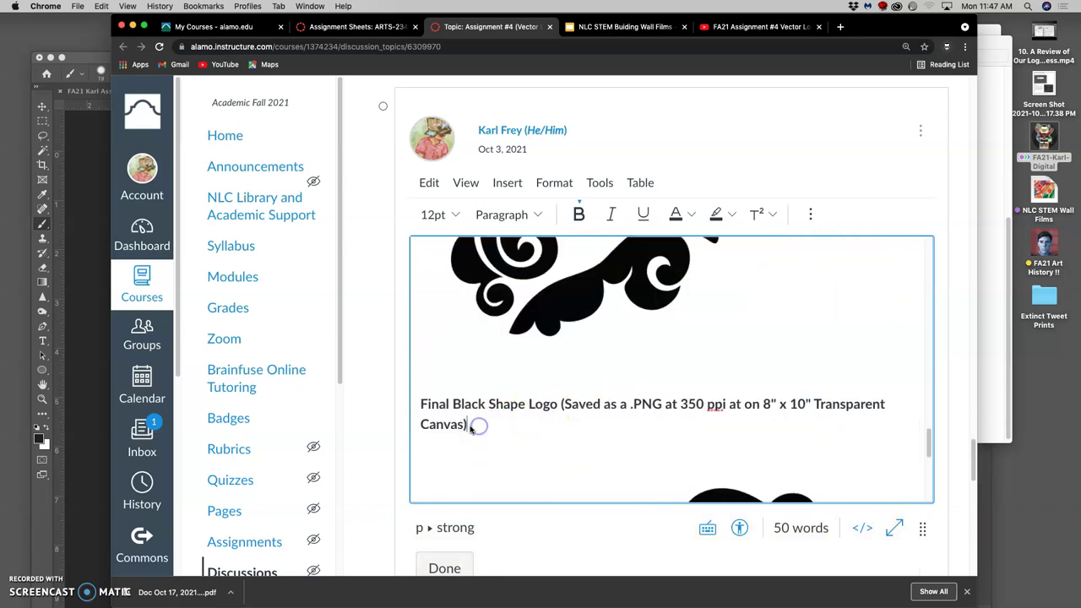
drag(467, 426, 416, 401)
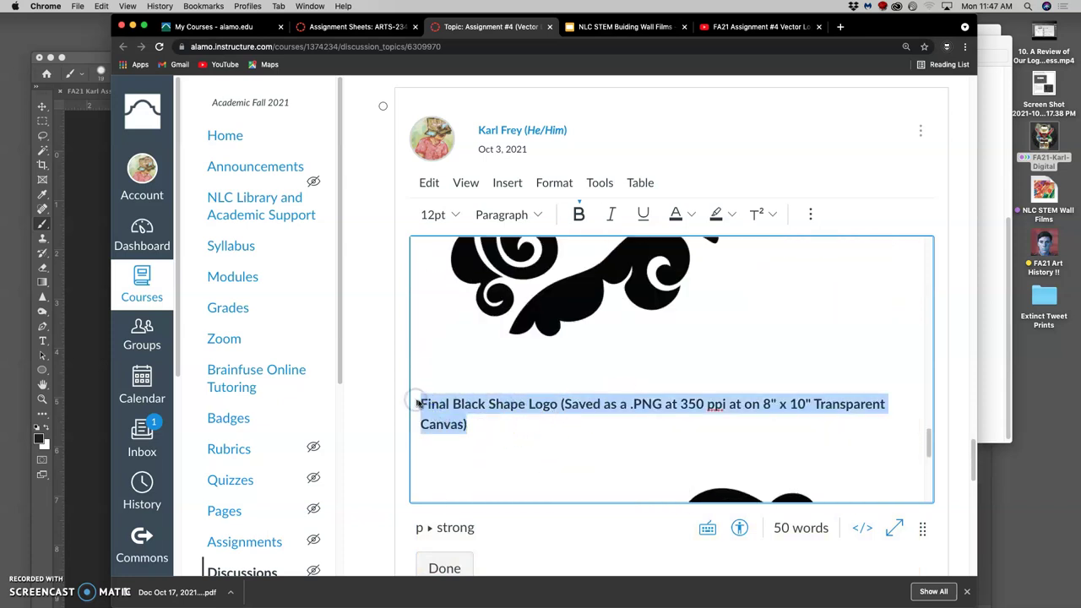
Paste the caption under the new image, adding 'with Layer Styles Stroke and Drop Shadow'.
scroll(639, 443, down, 5)
click(582, 475)
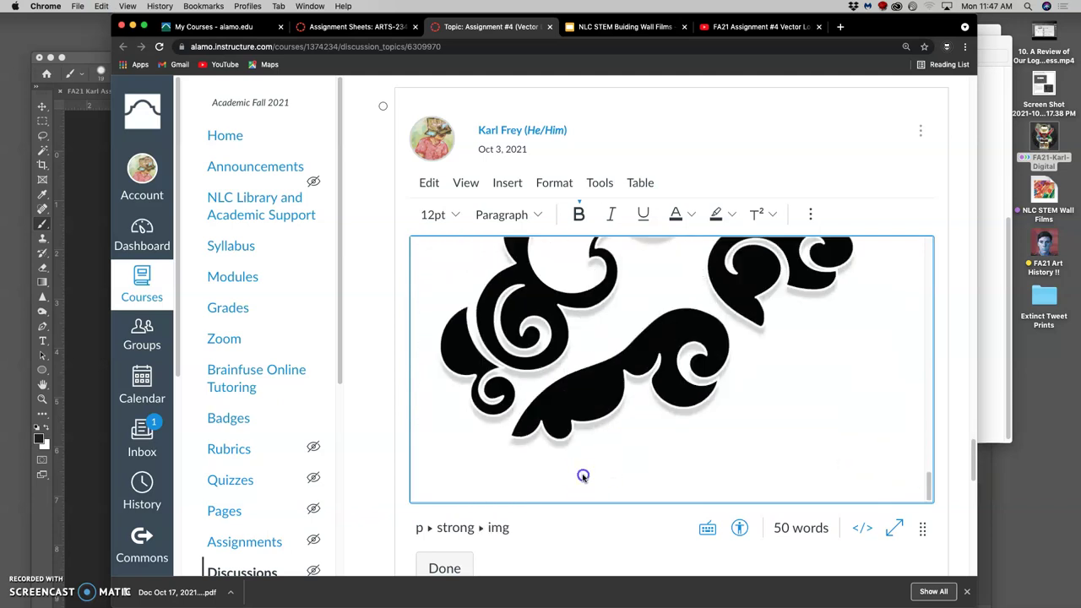
click(562, 491)
scroll(576, 477, down, 2)
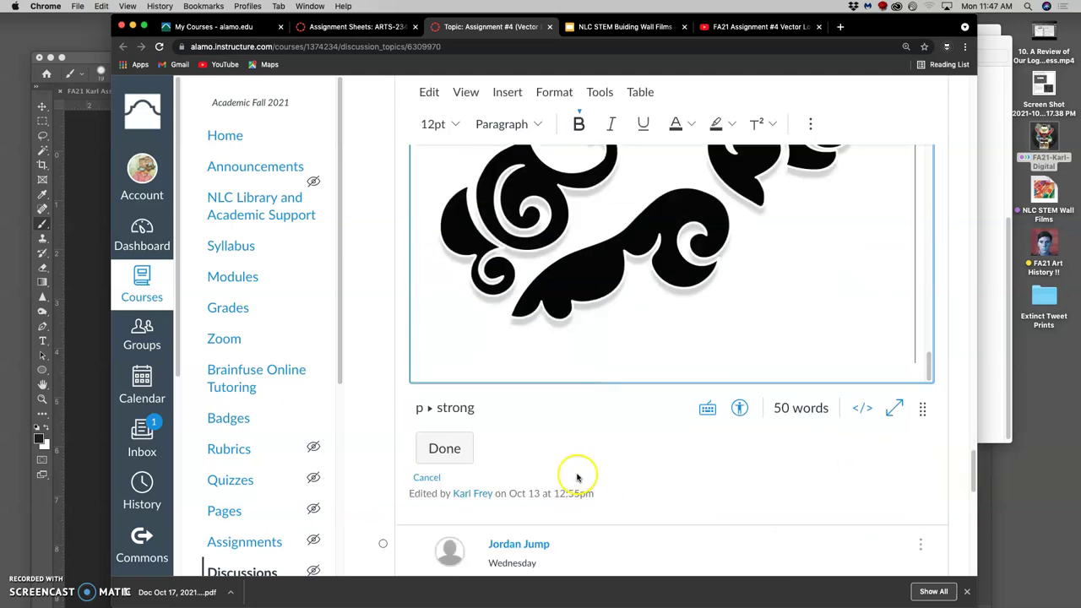
scroll(826, 338, down, 1)
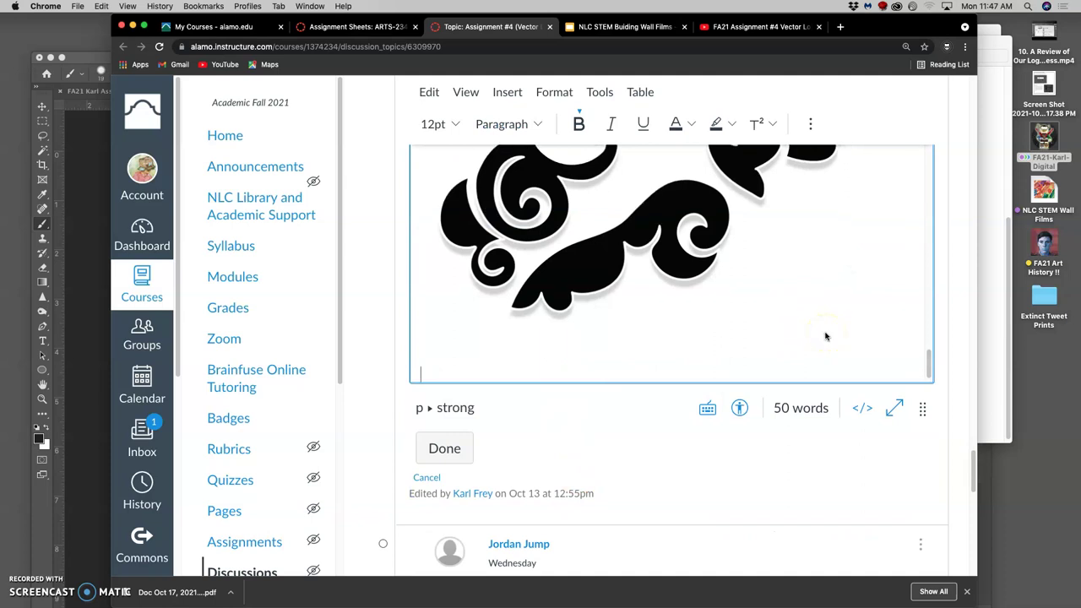
text(Final Black Shape Logo (Saved as a .PNG at 350 ppi at on 8" x 10" Transparent Canvas))
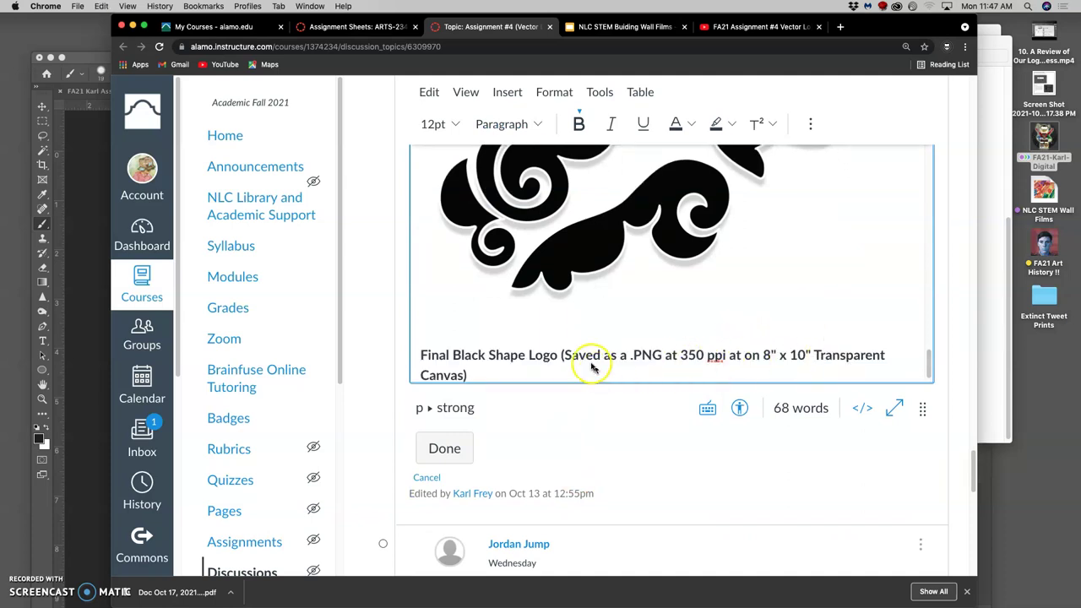
text(with Layer Styles Stroke and Drop Shadow)
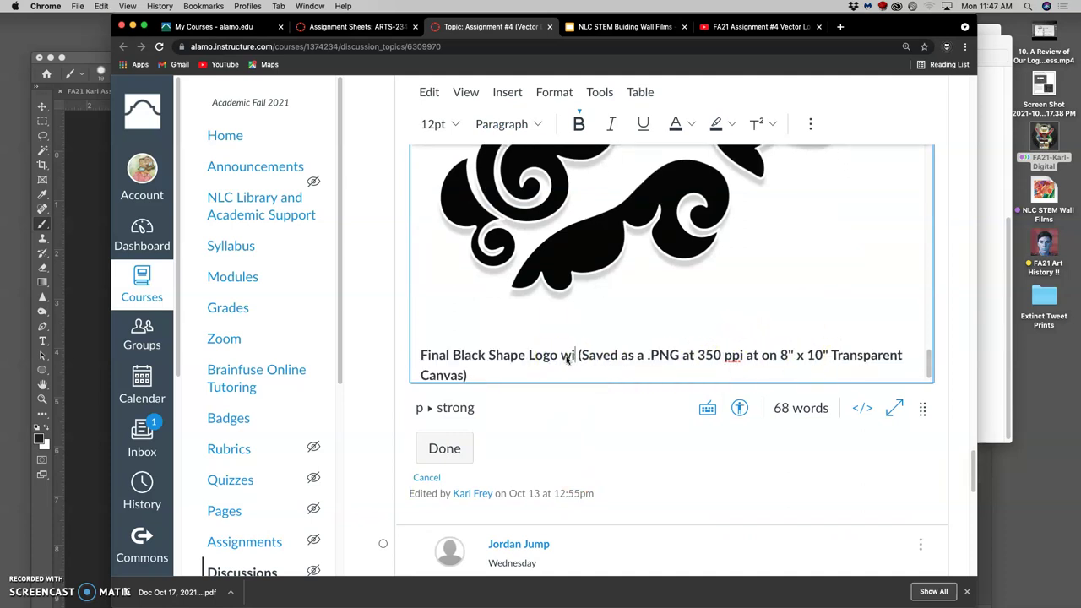
Save the edited discussion post and review the result.
click(733, 375)
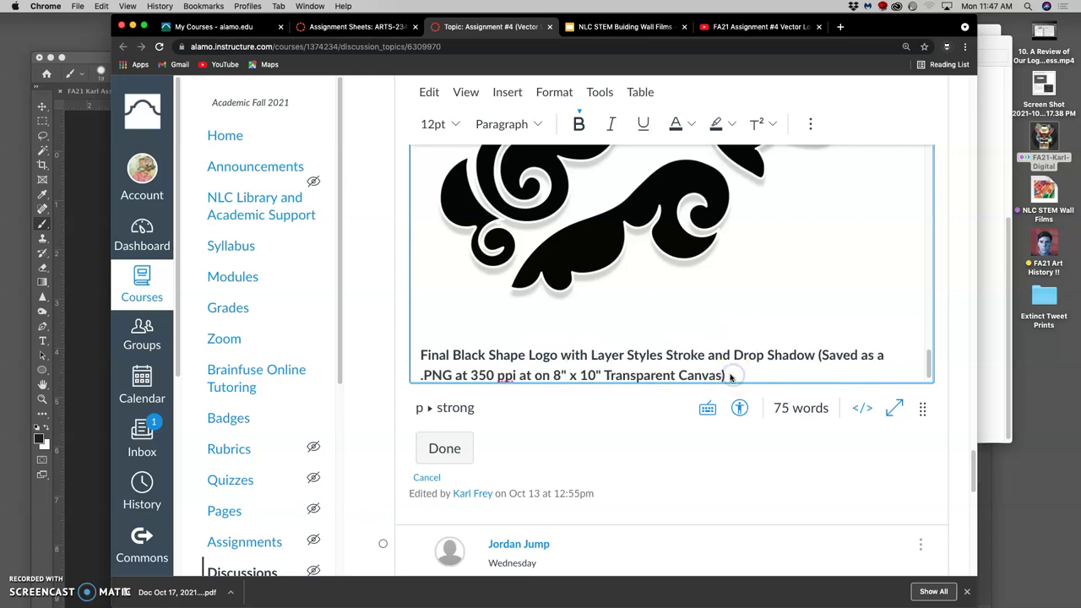
scroll(731, 375, down, 1)
click(448, 453)
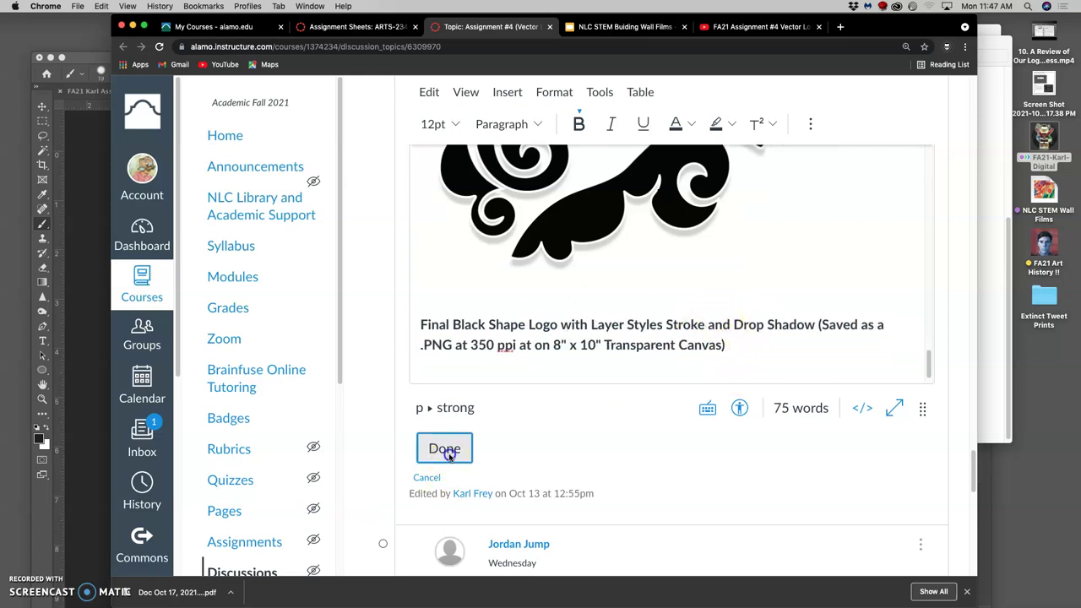
scroll(651, 337, down, 5)
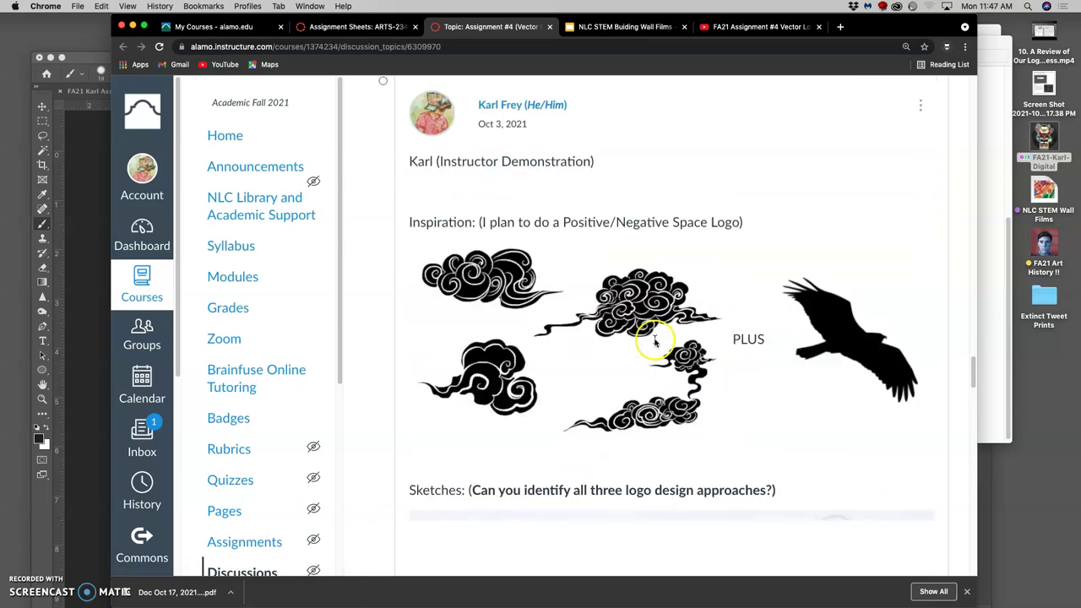
scroll(654, 340, down, 10)
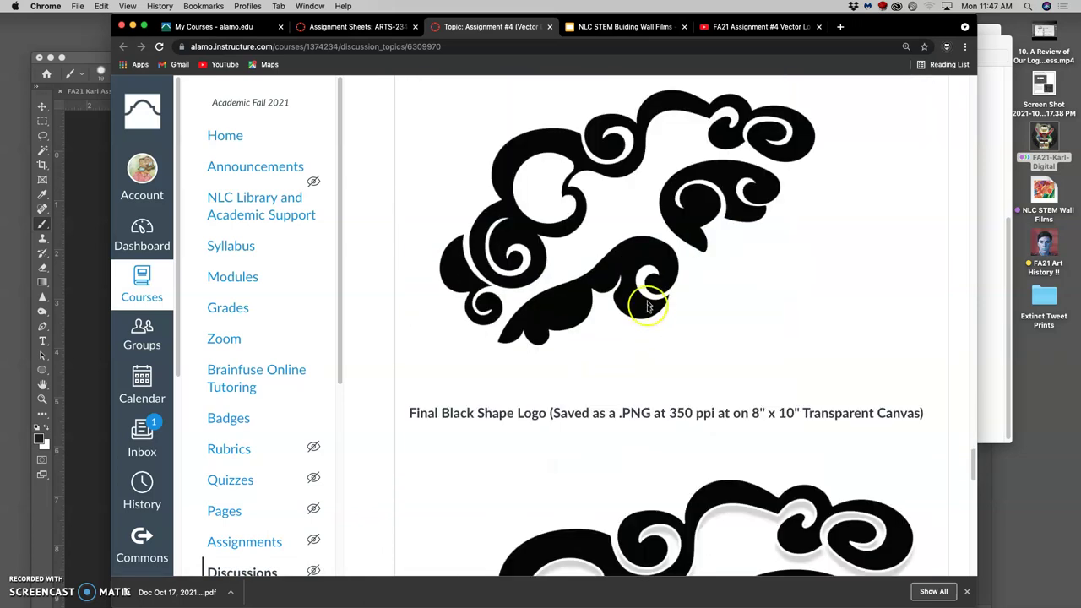
scroll(650, 245, down, 10)
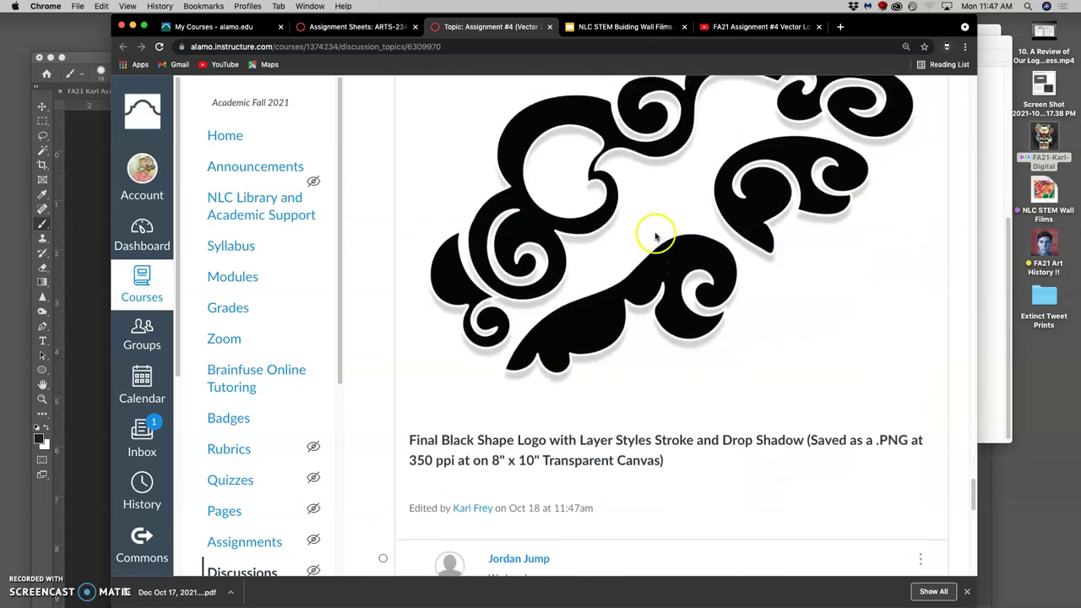
scroll(654, 237, up, 5)
scroll(678, 321, down, 5)
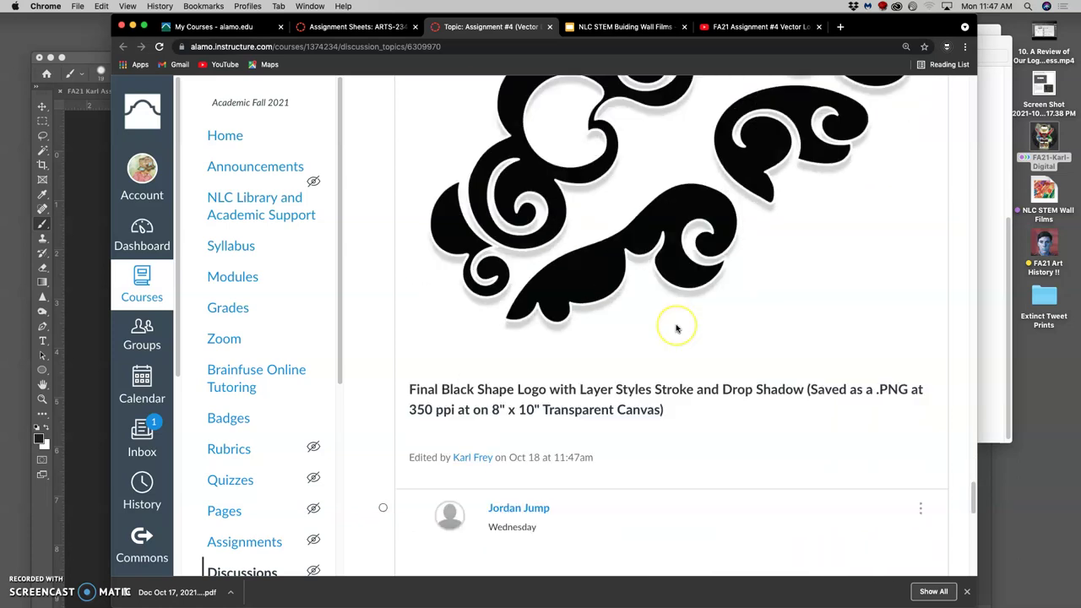
scroll(676, 329, down, 2)
scroll(603, 309, up, 2)
click(90, 184)
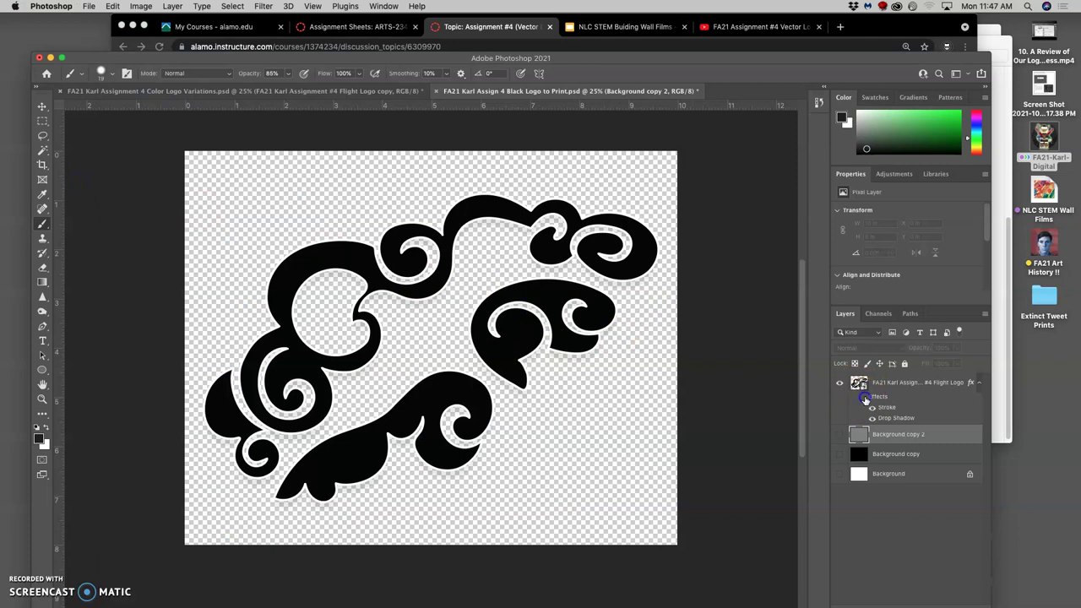
Duplicate the logo smart-object layer with Cmd+J and show the grey background fill.
click(863, 397)
click(863, 397)
click(895, 382)
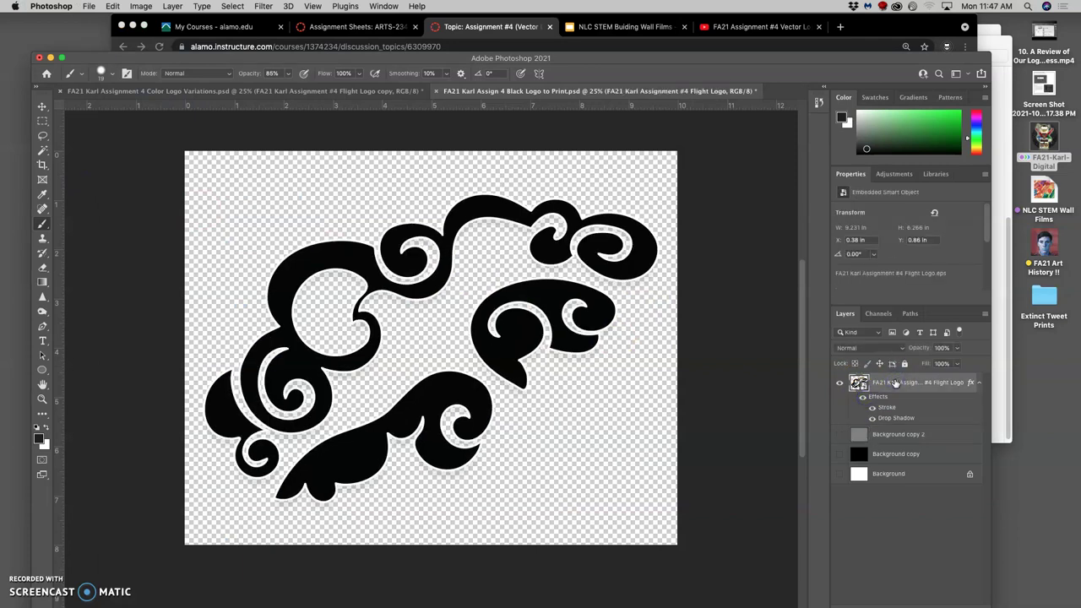
key(super+j)
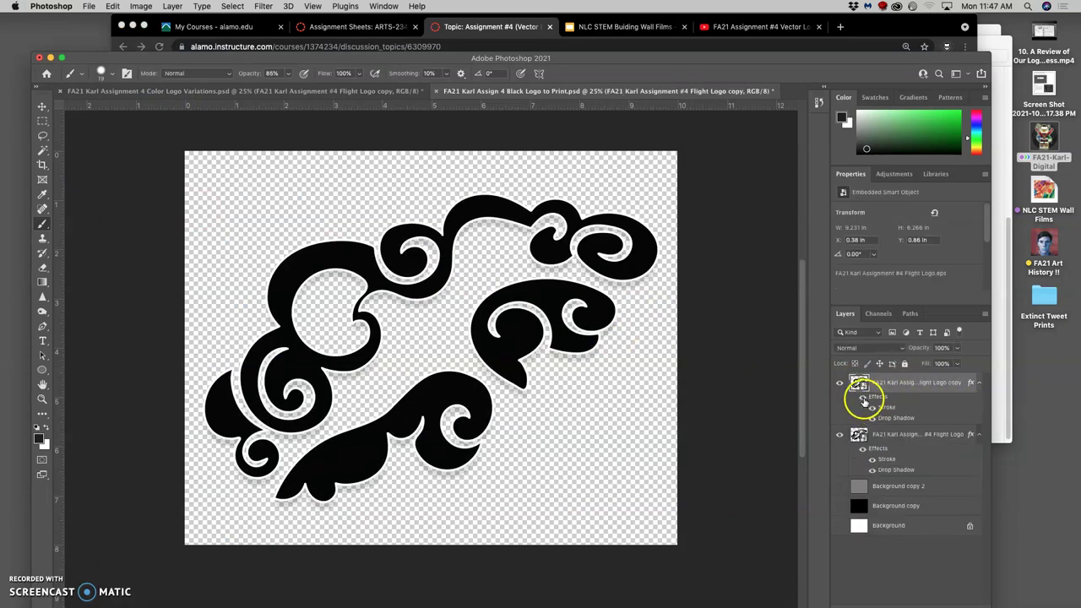
click(840, 436)
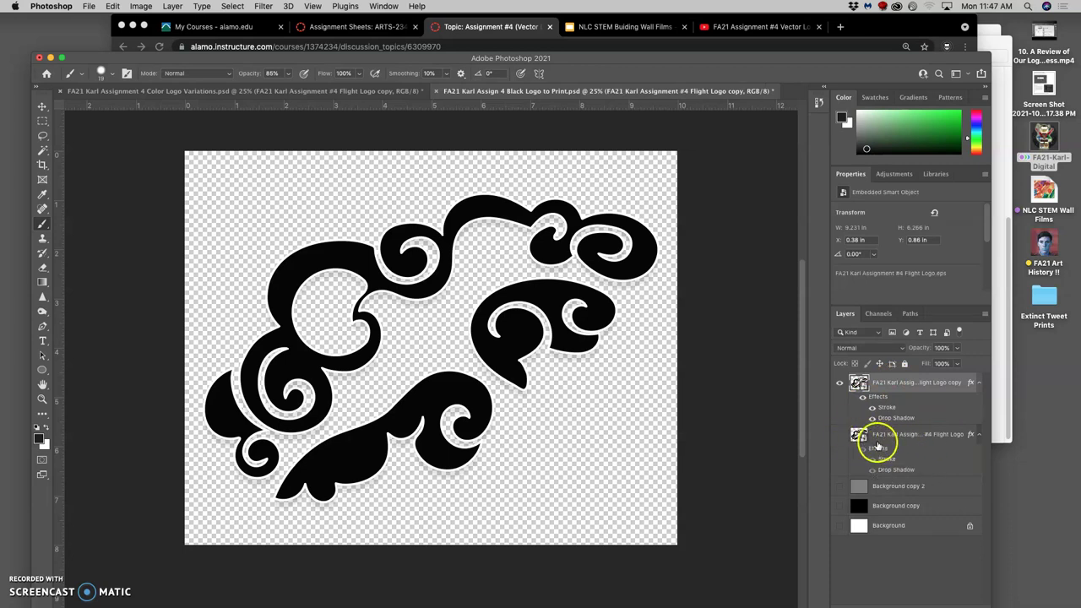
click(840, 488)
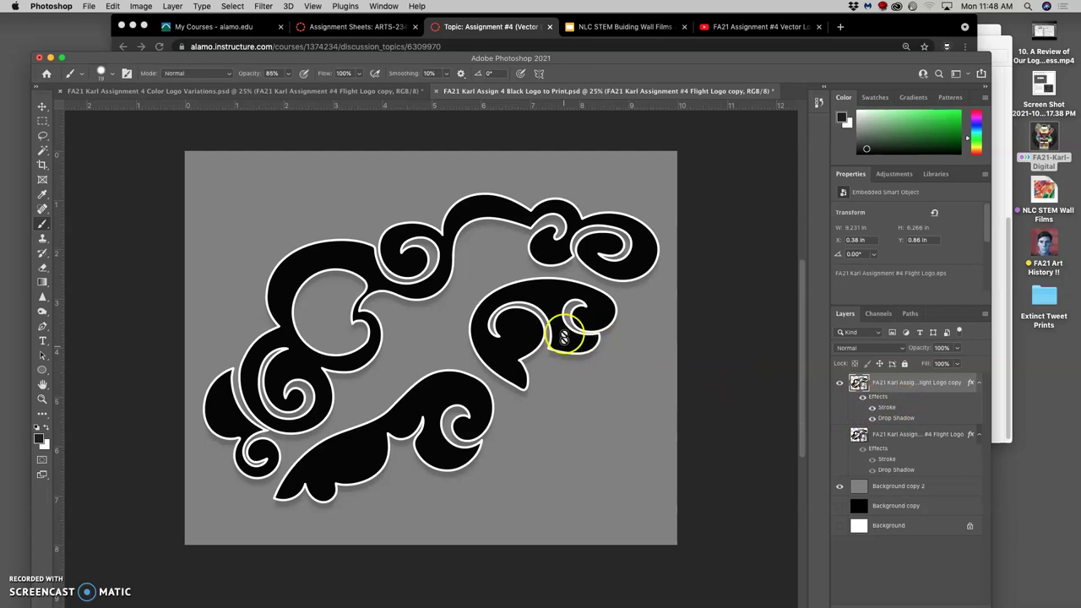
Add a Gradient Overlay layer style to the logo copy and open its gradient presets.
double_click(880, 397)
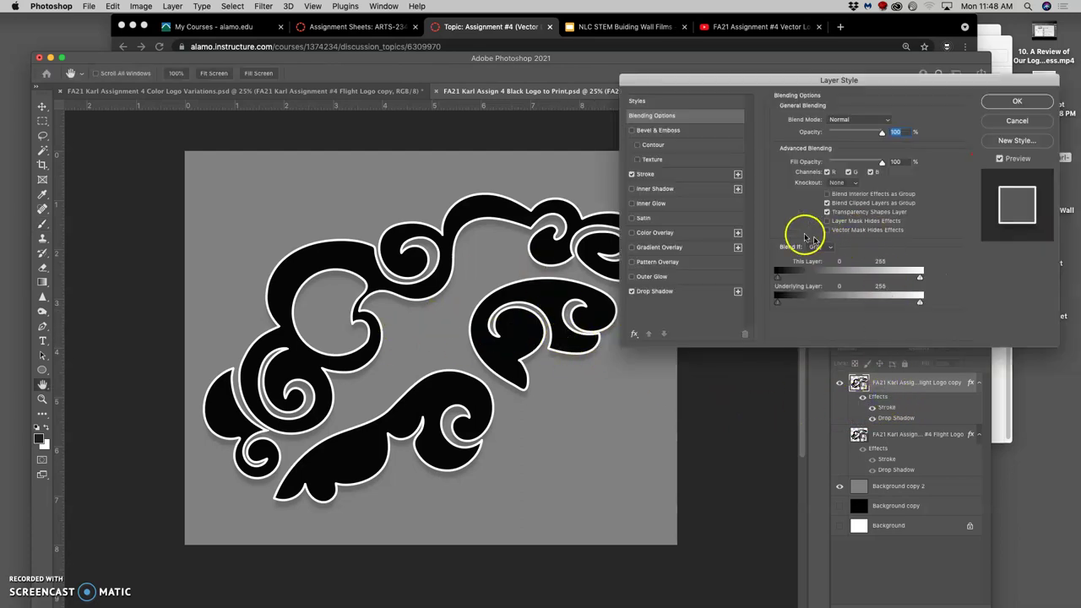
click(631, 247)
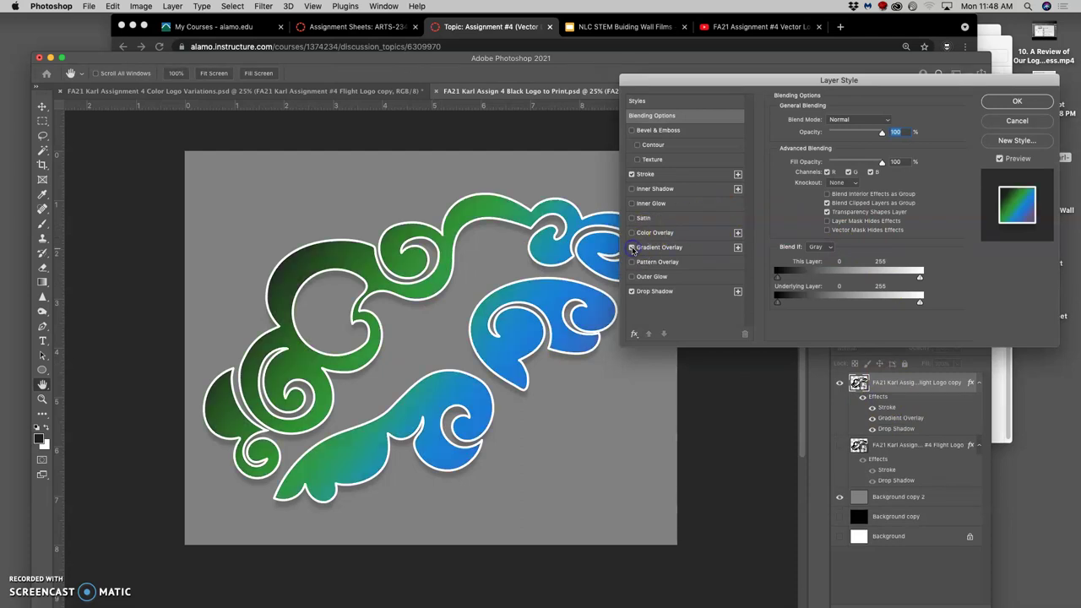
click(694, 249)
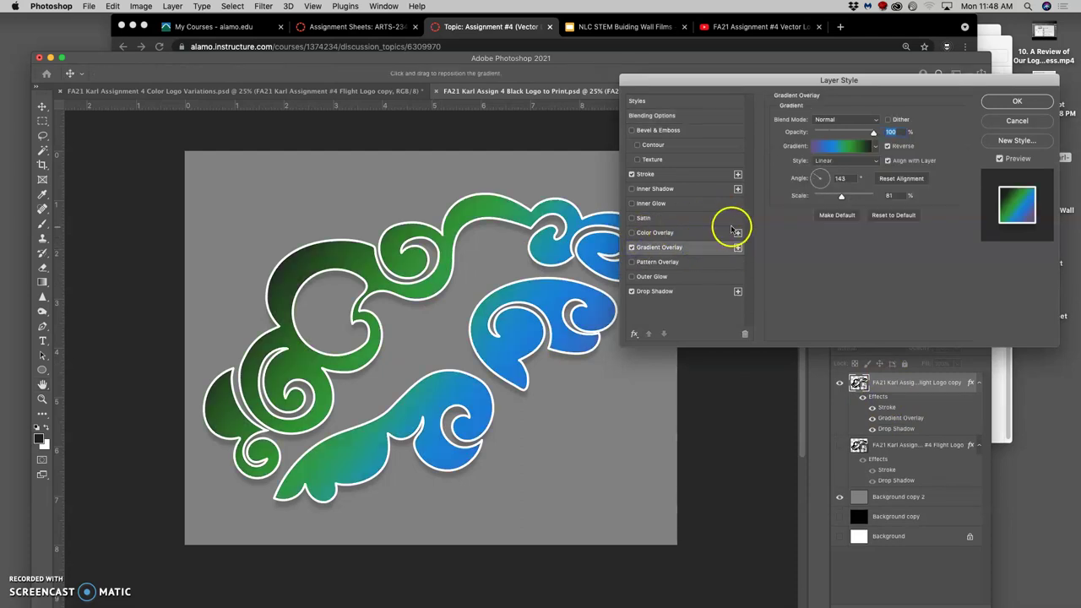
click(875, 147)
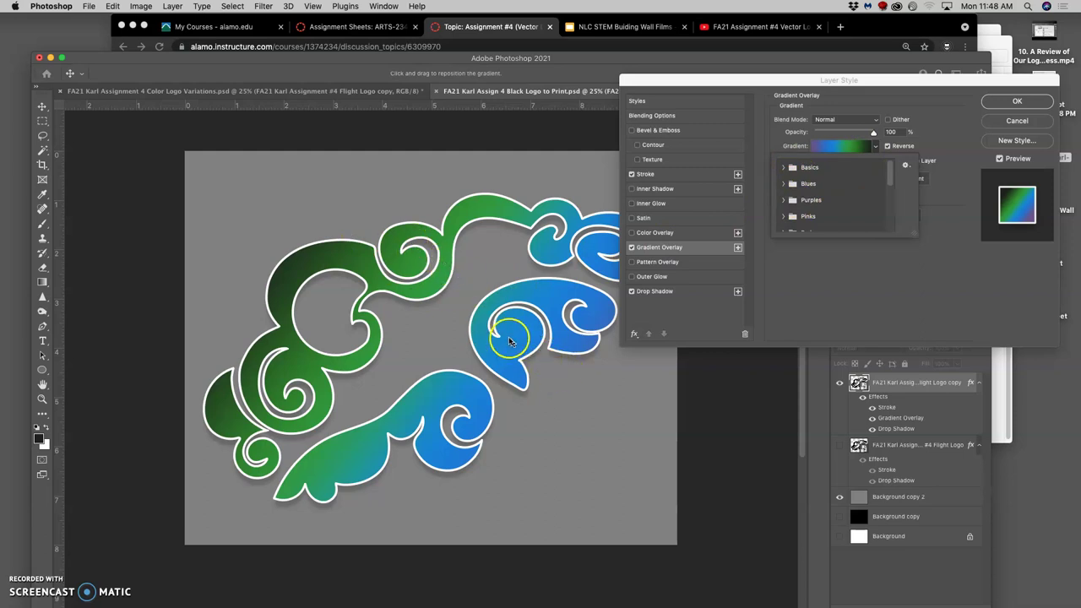
click(937, 133)
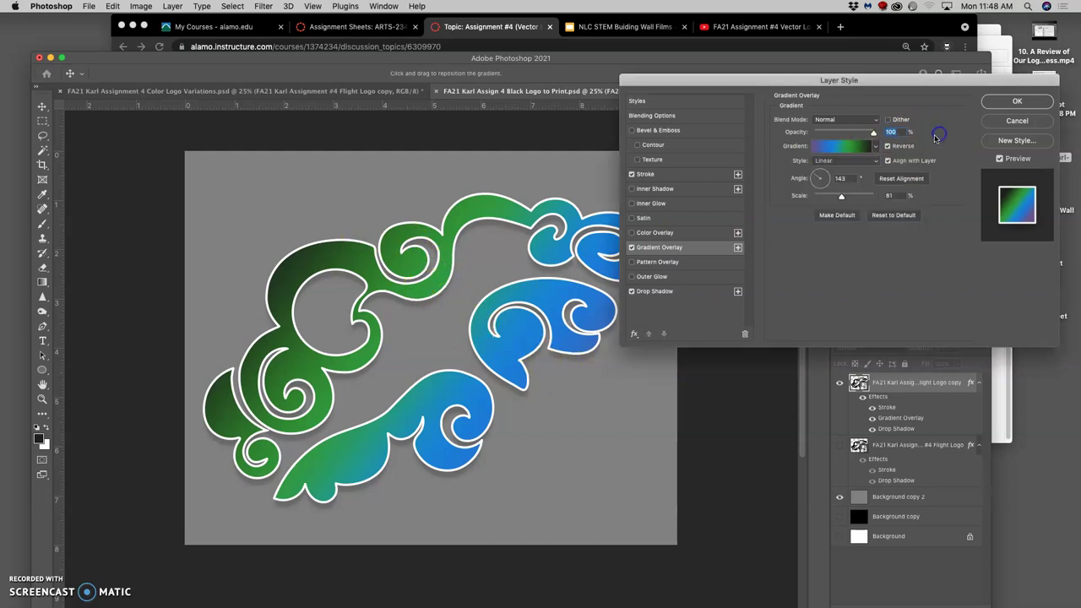
click(876, 146)
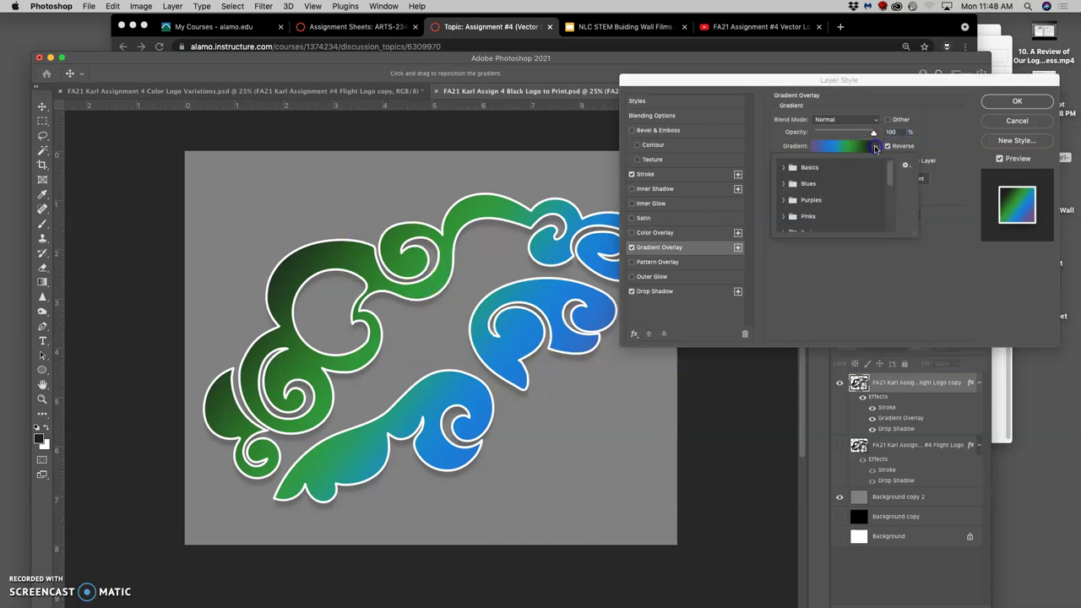
Try a cyan-to-magenta Purples gradient and several Iridescent gradients on the logo.
click(783, 200)
click(817, 220)
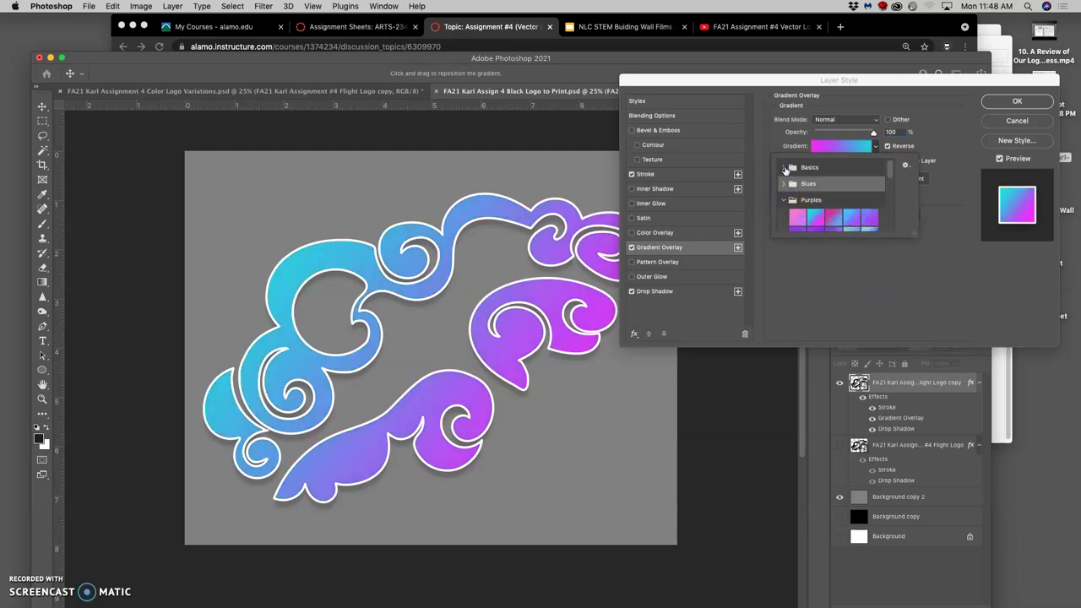
scroll(785, 169, down, 5)
click(814, 197)
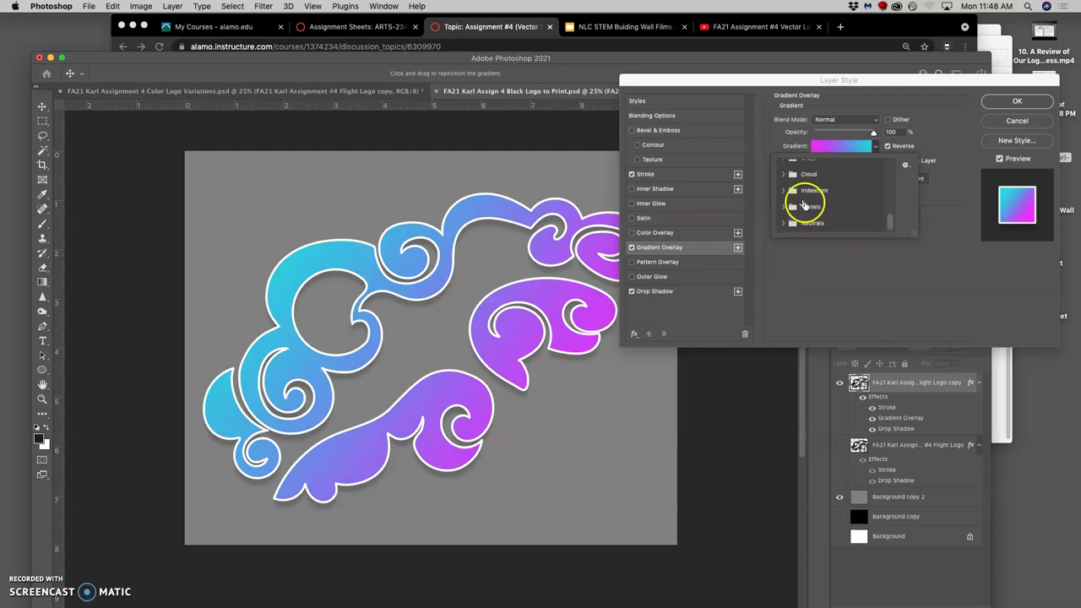
click(785, 191)
scroll(841, 213, down, 1)
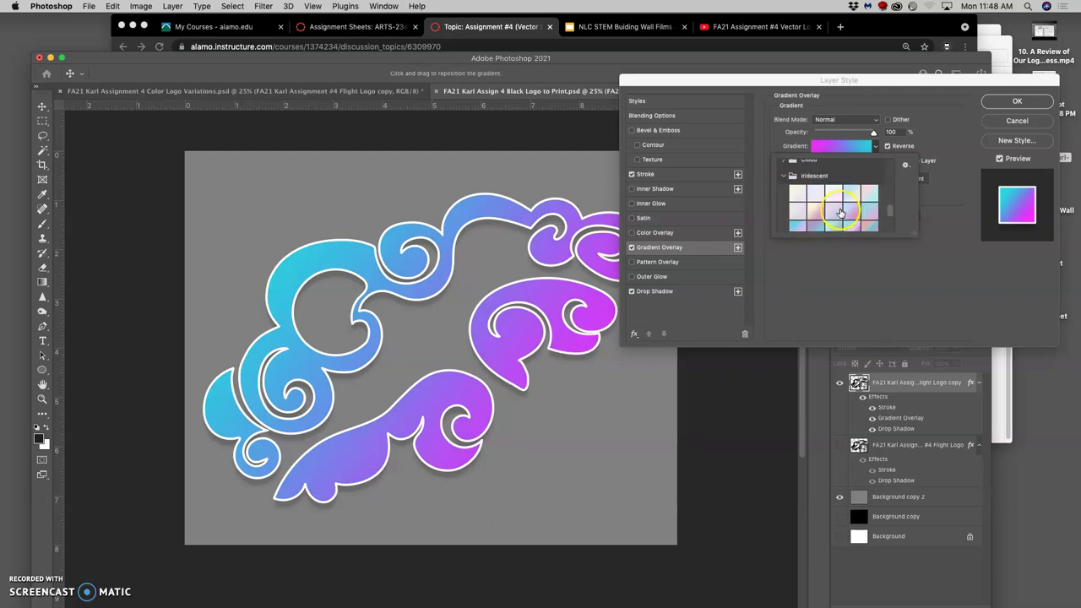
scroll(868, 200, down, 2)
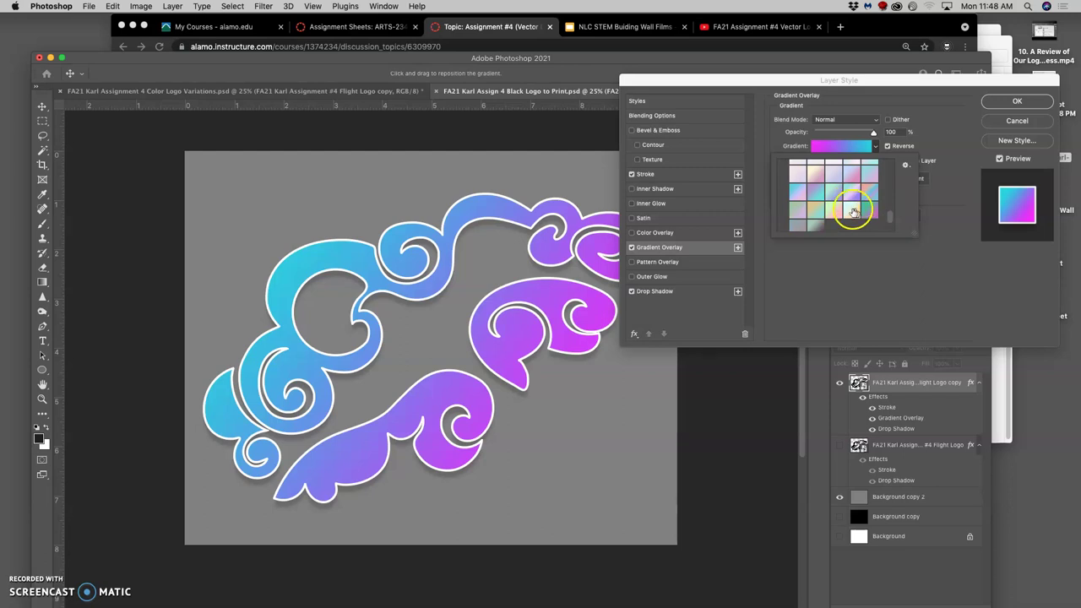
click(863, 194)
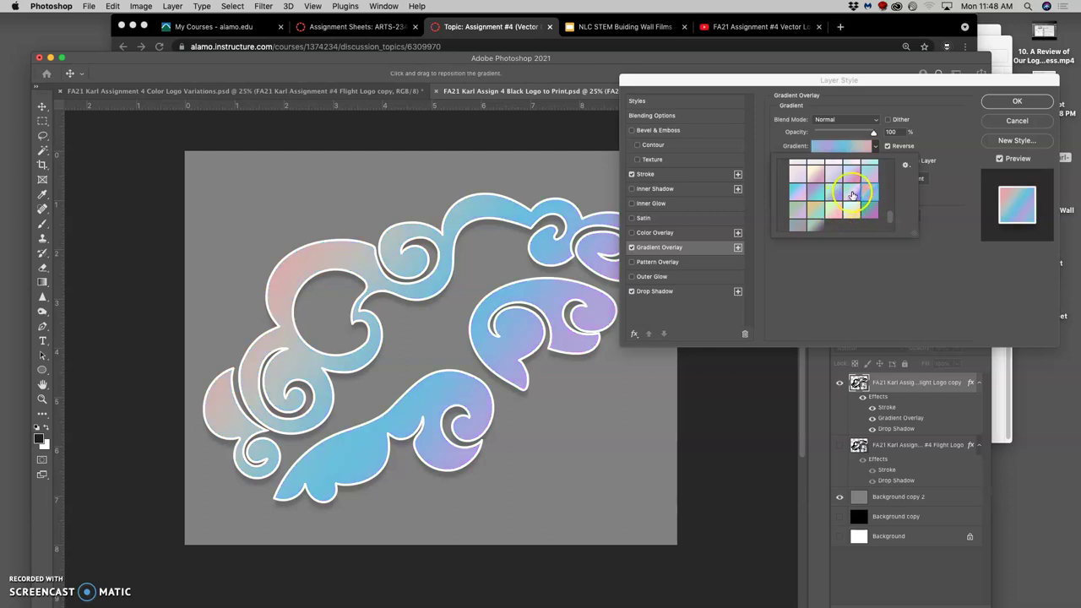
click(851, 192)
click(814, 175)
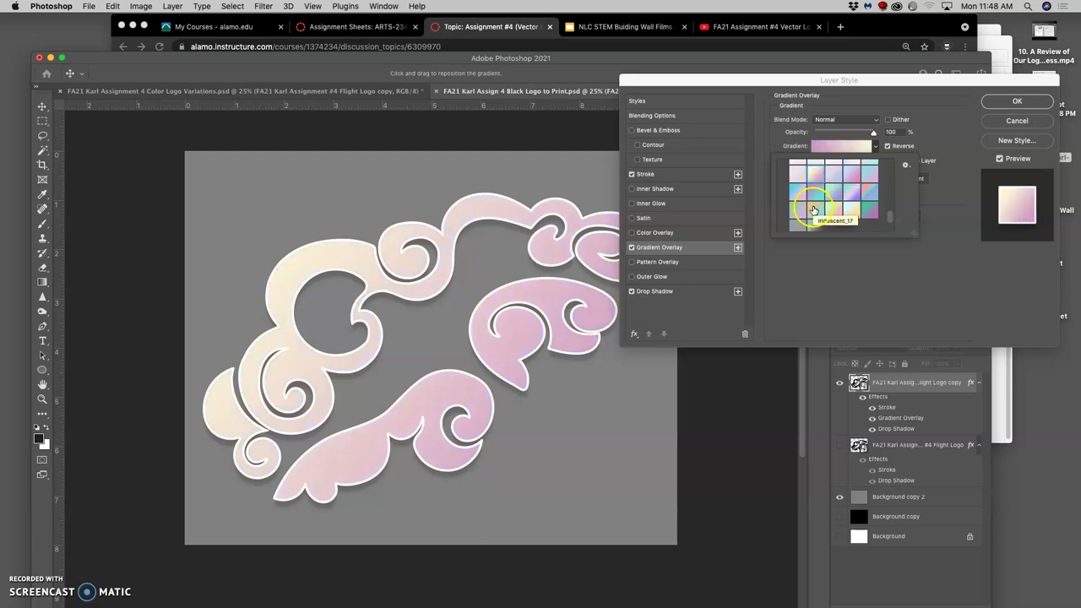
click(812, 210)
click(814, 189)
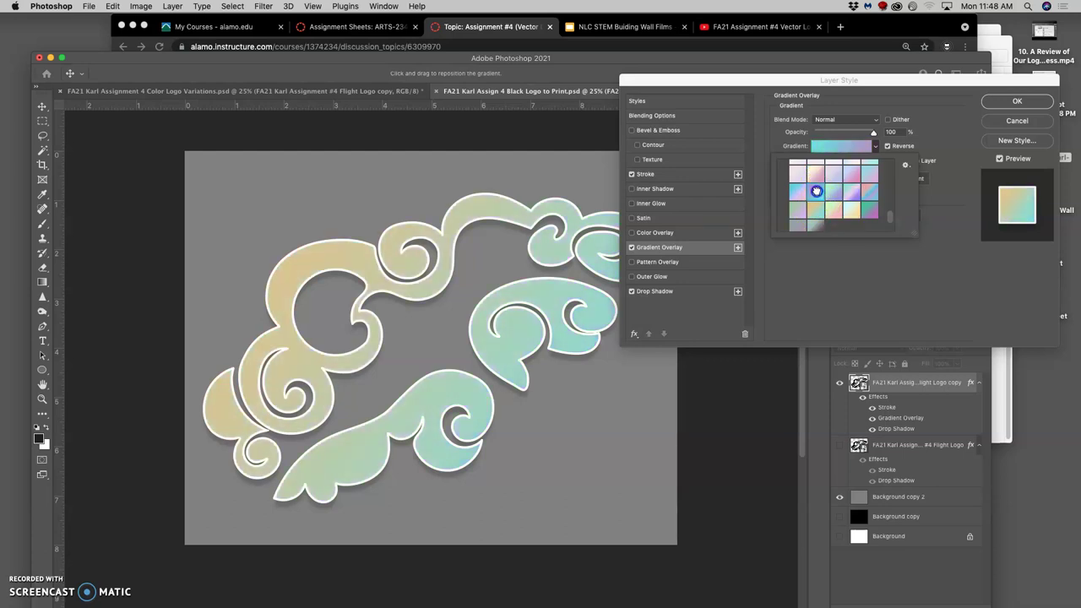
click(812, 177)
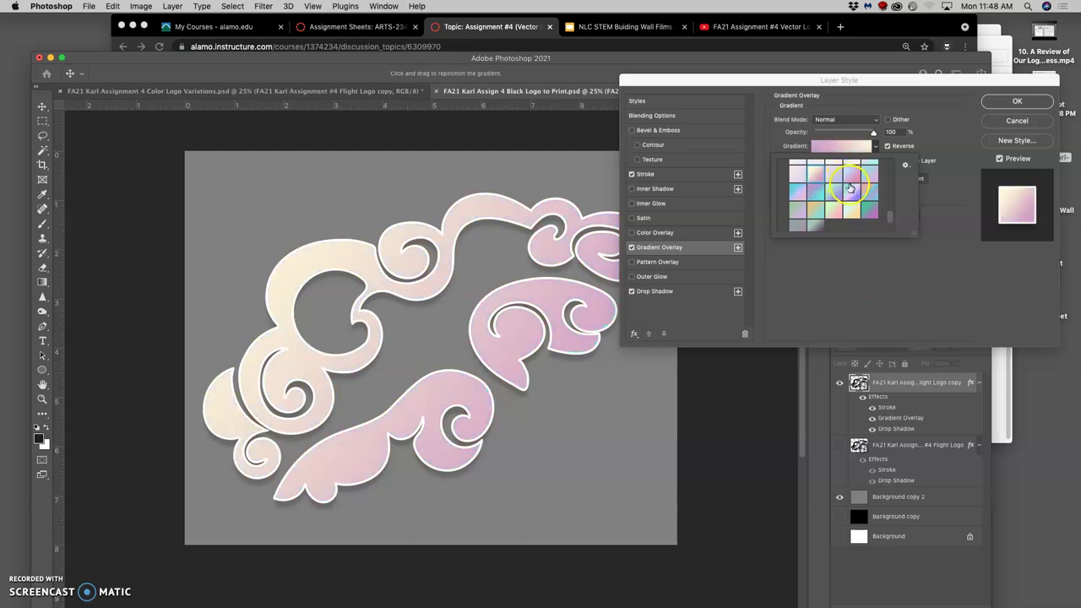
click(832, 207)
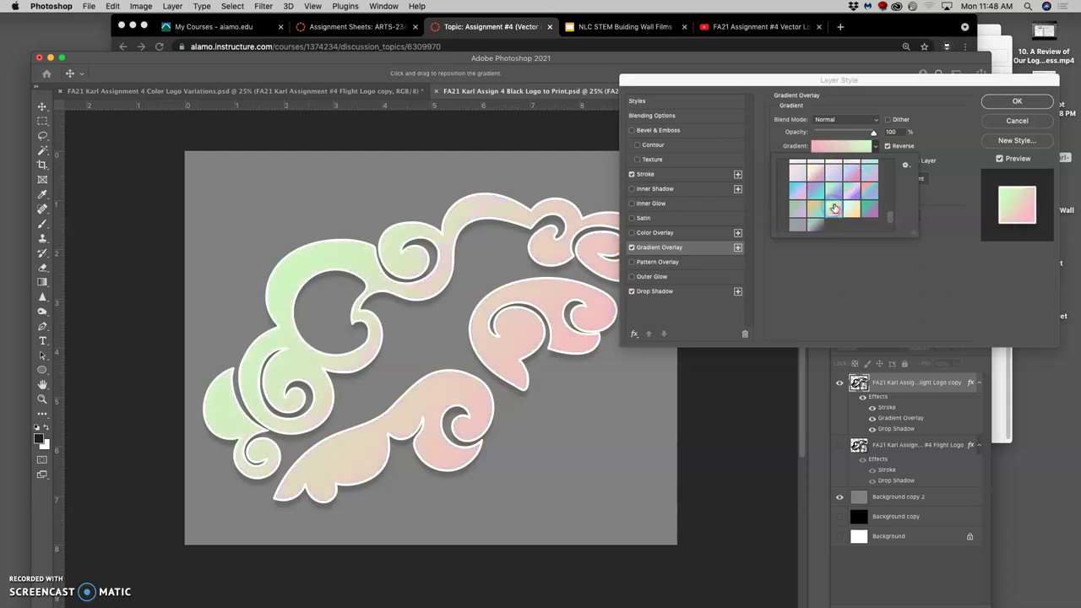
scroll(835, 207, down, 2)
click(817, 216)
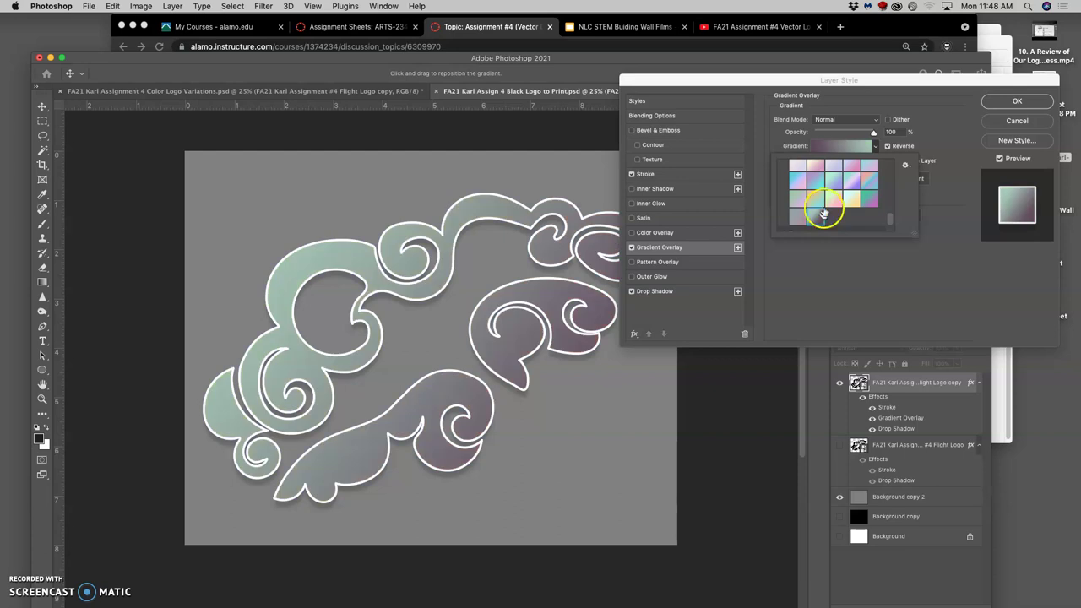
scroll(823, 211, down, 3)
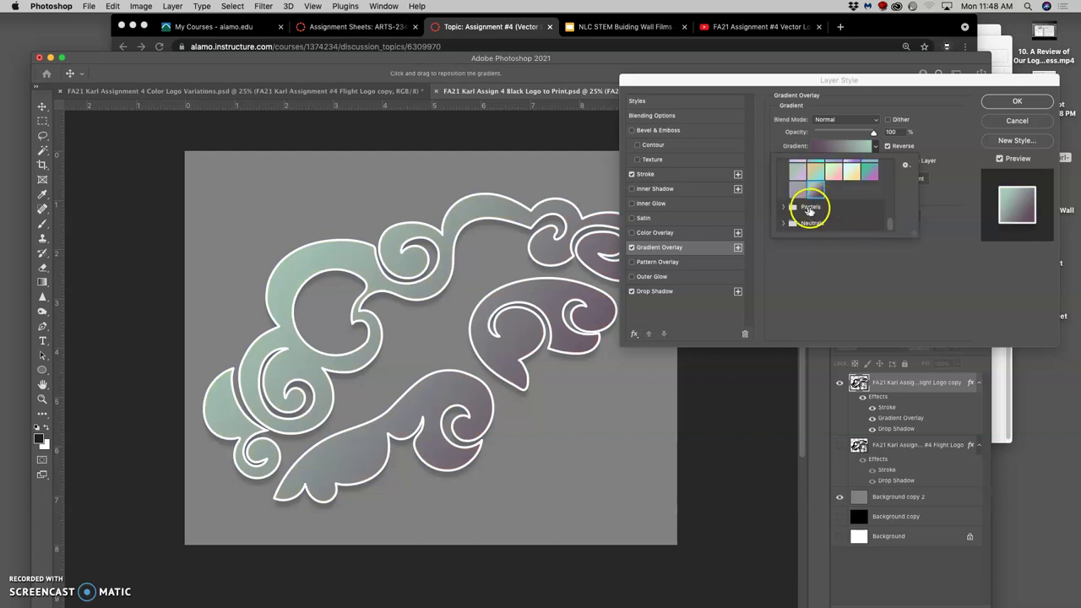
Try peach, pale and pinkish-tan Neutrals gradients and a pink-purple Pastels gradient.
click(792, 223)
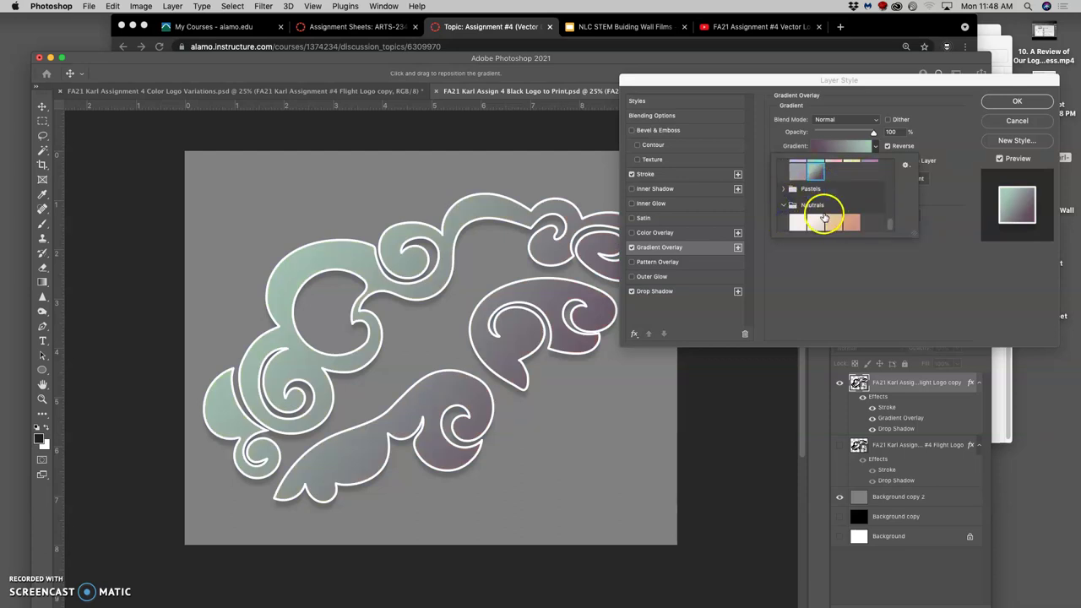
click(836, 222)
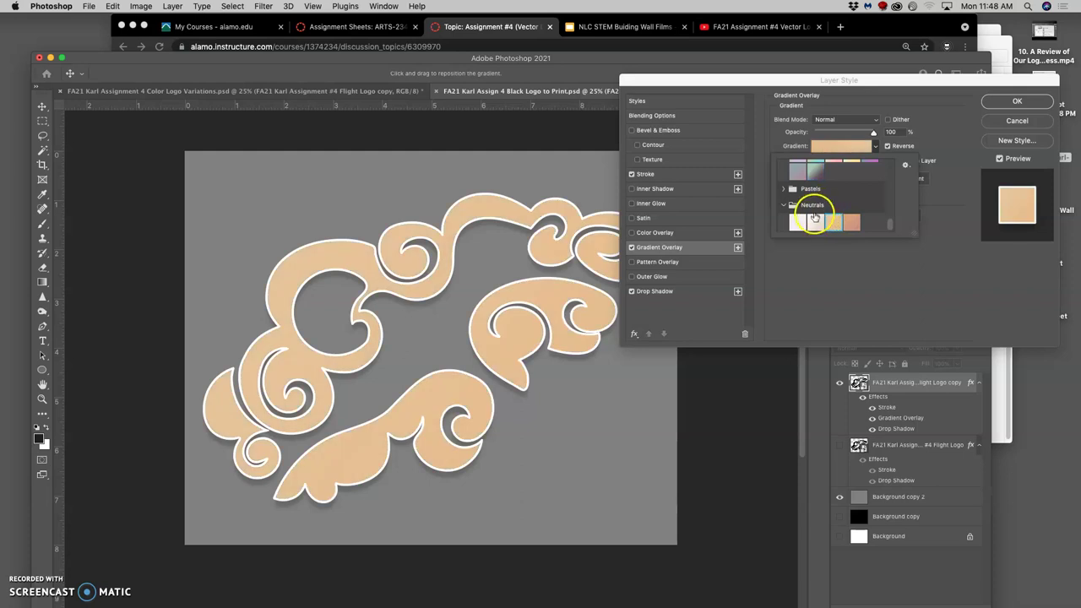
click(814, 220)
click(849, 222)
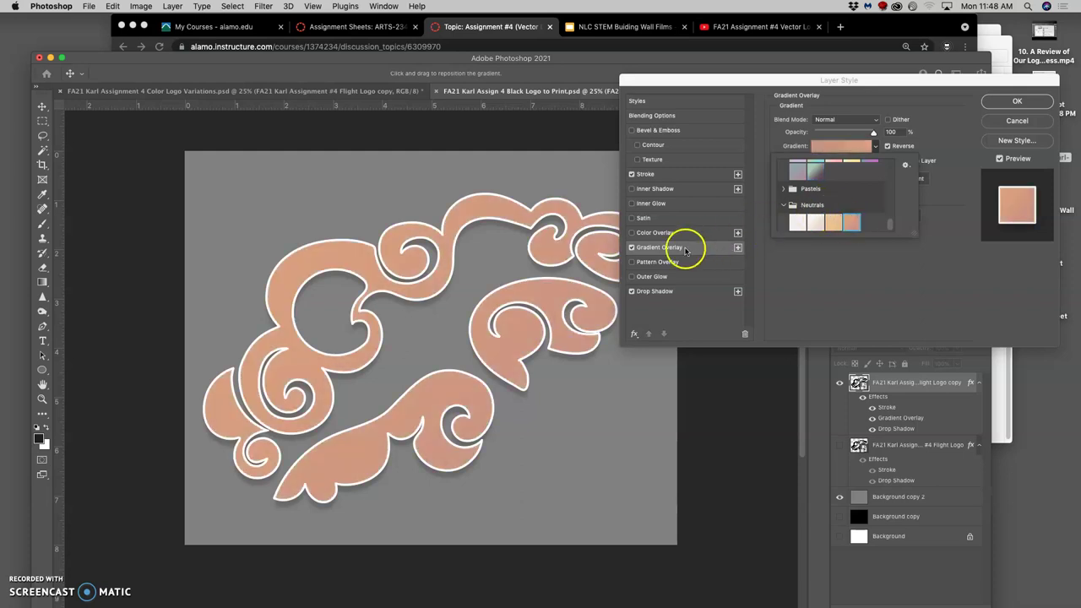
scroll(813, 224, up, 2)
click(794, 212)
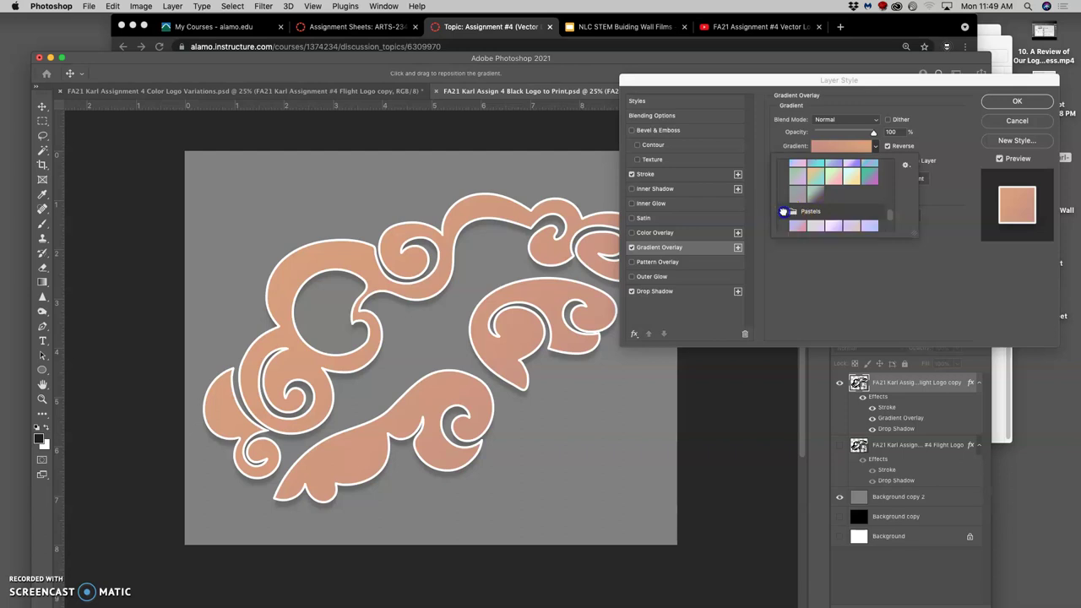
scroll(817, 218, down, 2)
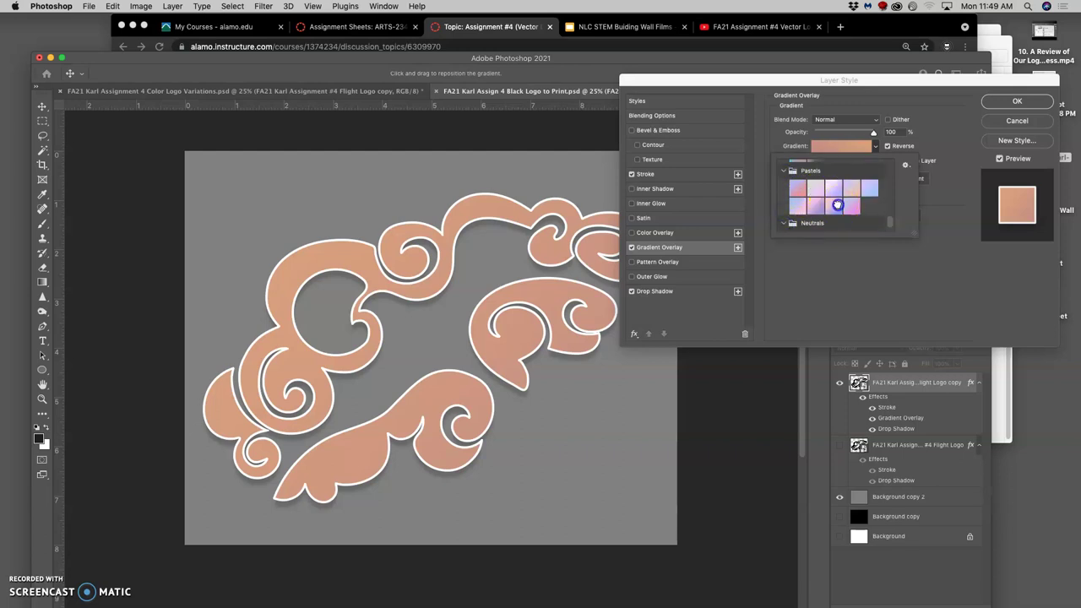
click(837, 205)
scroll(828, 206, down, 4)
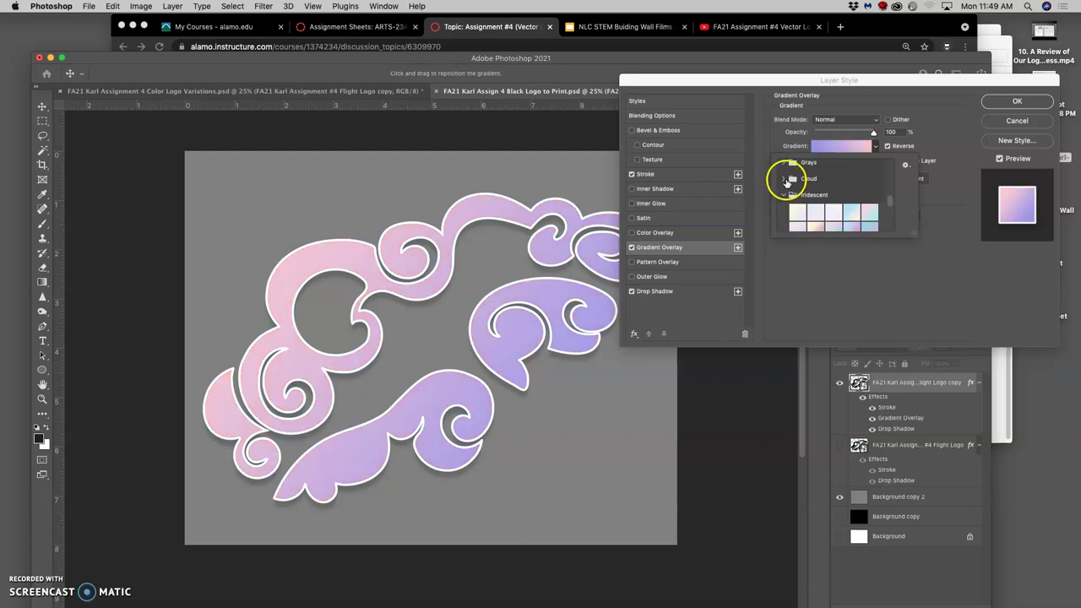
Apply a whiter white-to-pale-blue Cloud gradient and close the preset list.
click(785, 179)
click(800, 196)
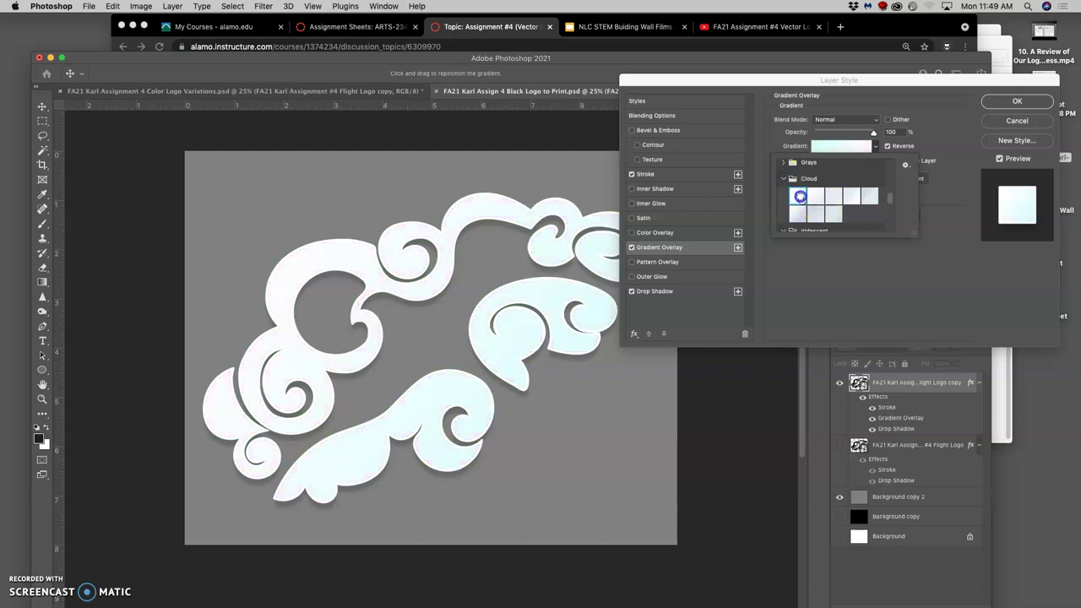
click(818, 214)
click(793, 217)
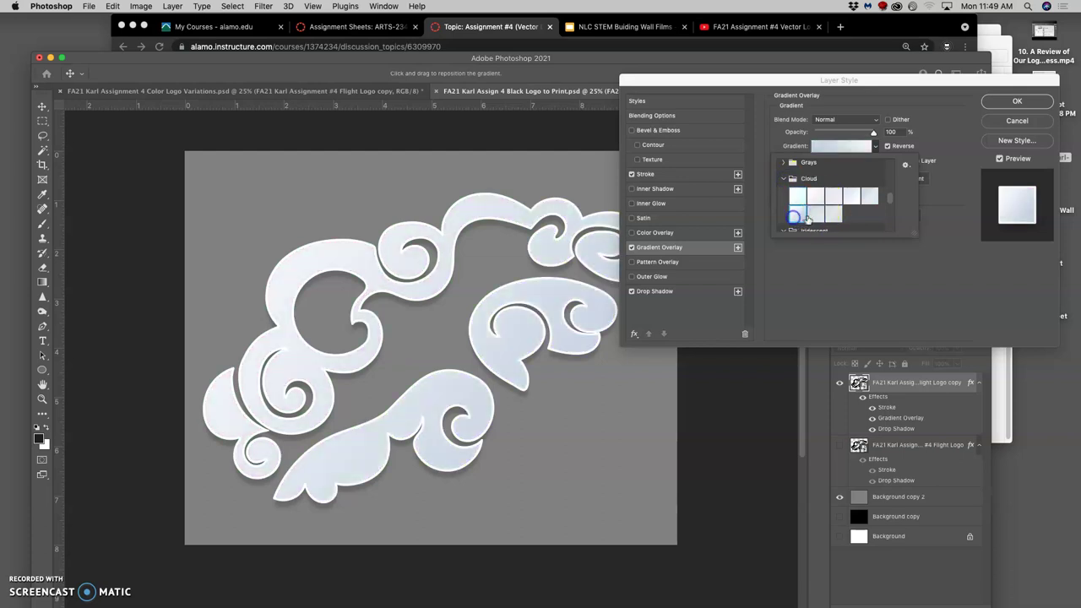
click(851, 198)
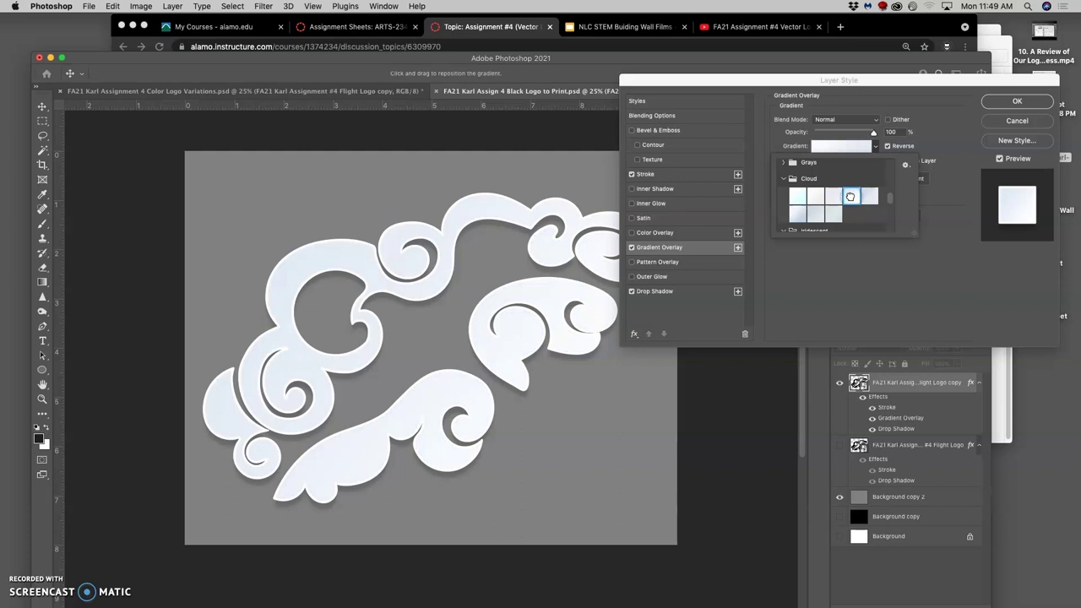
click(840, 517)
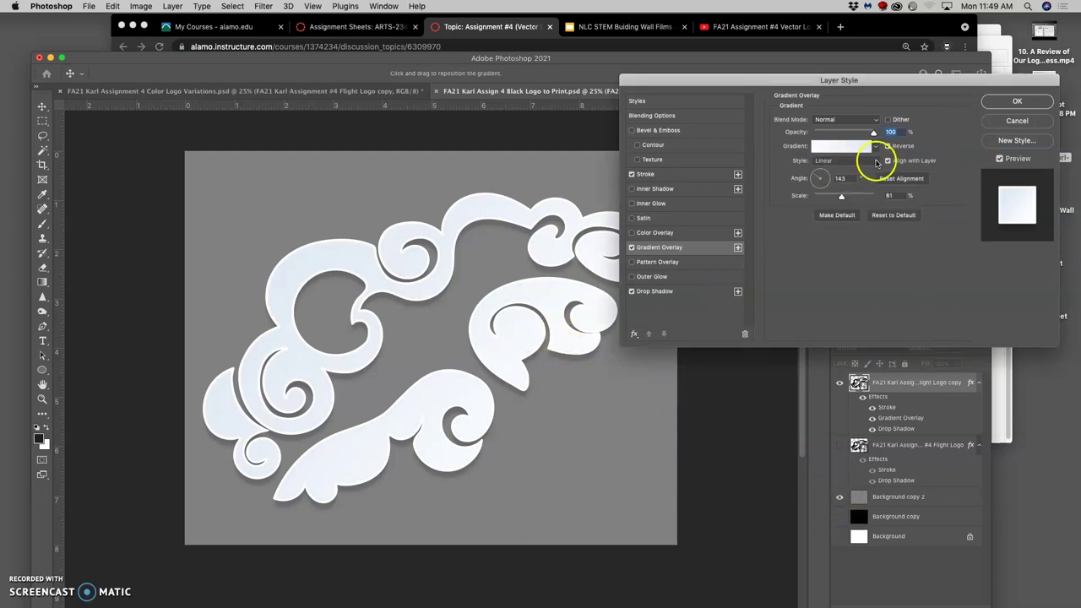
Make the cloud gradient Linear with Reverse unchecked, then open the Gradient Editor on Cloud_04.
click(877, 163)
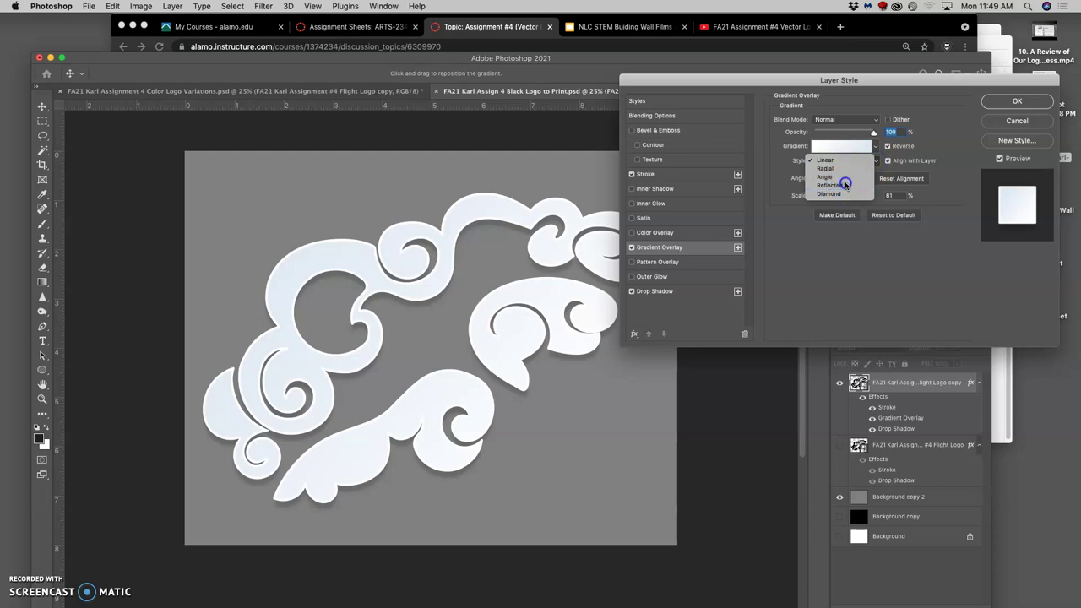
click(845, 184)
click(876, 146)
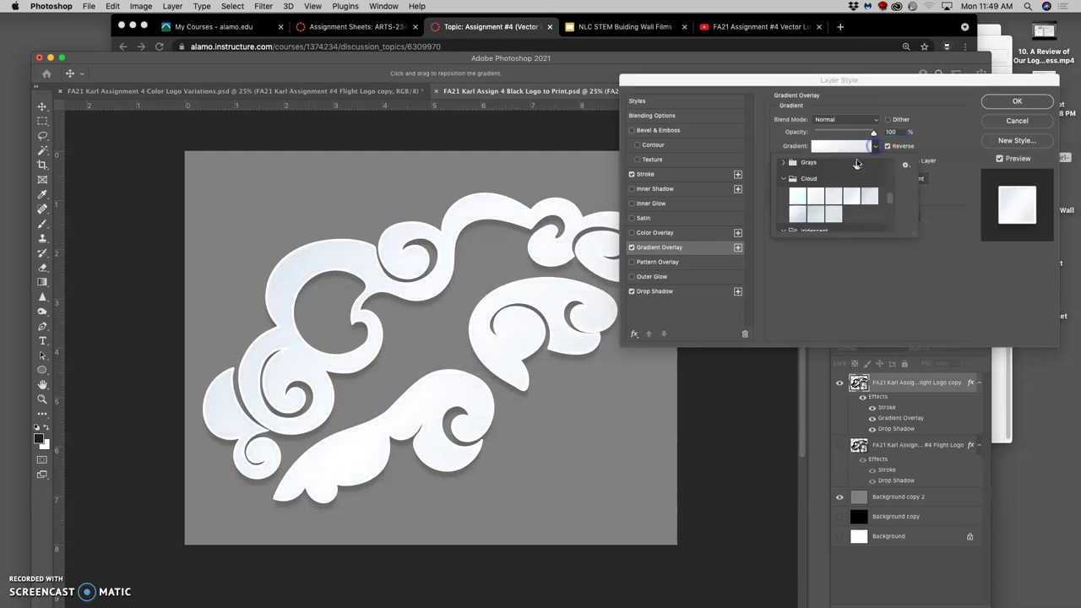
click(897, 145)
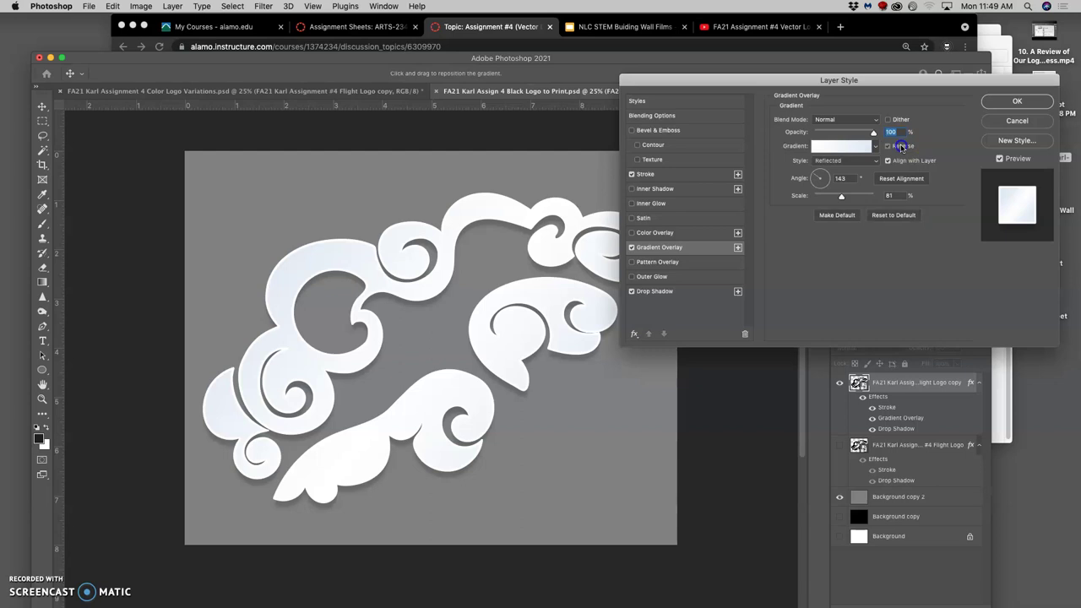
click(872, 166)
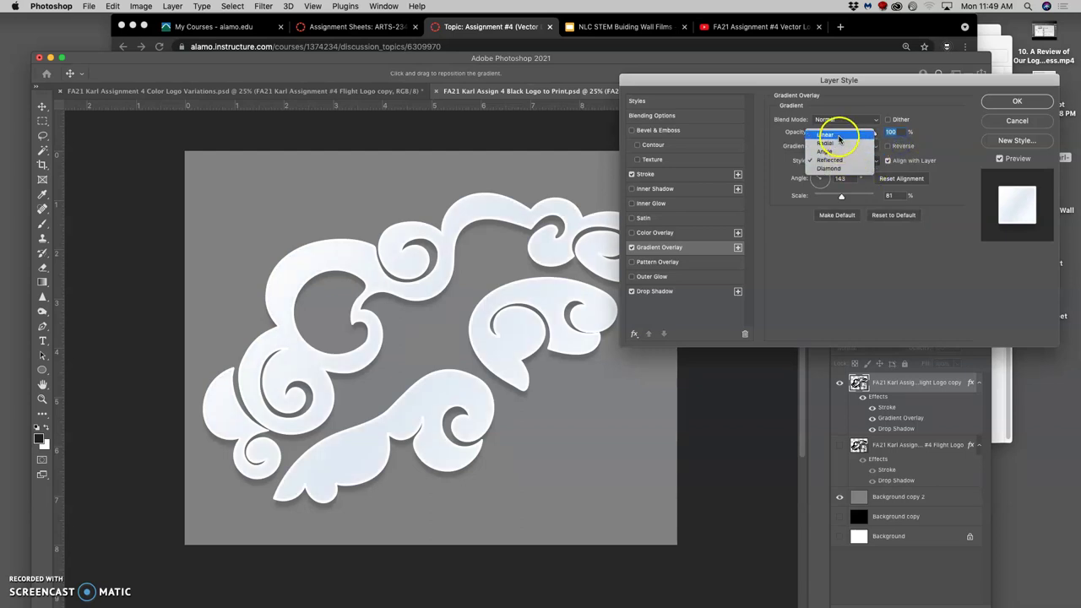
click(827, 136)
click(825, 182)
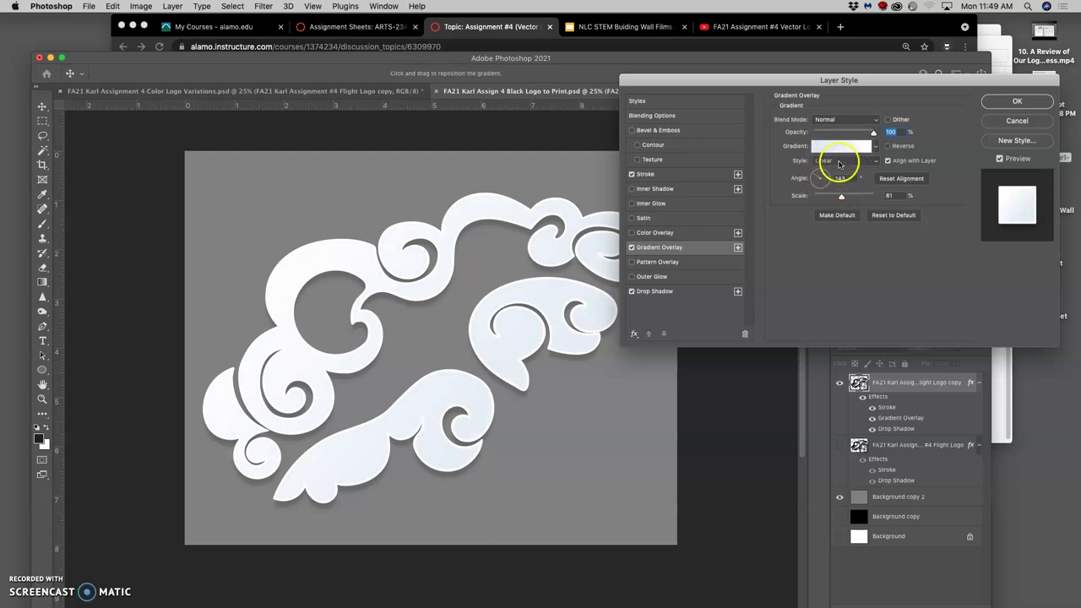
click(841, 147)
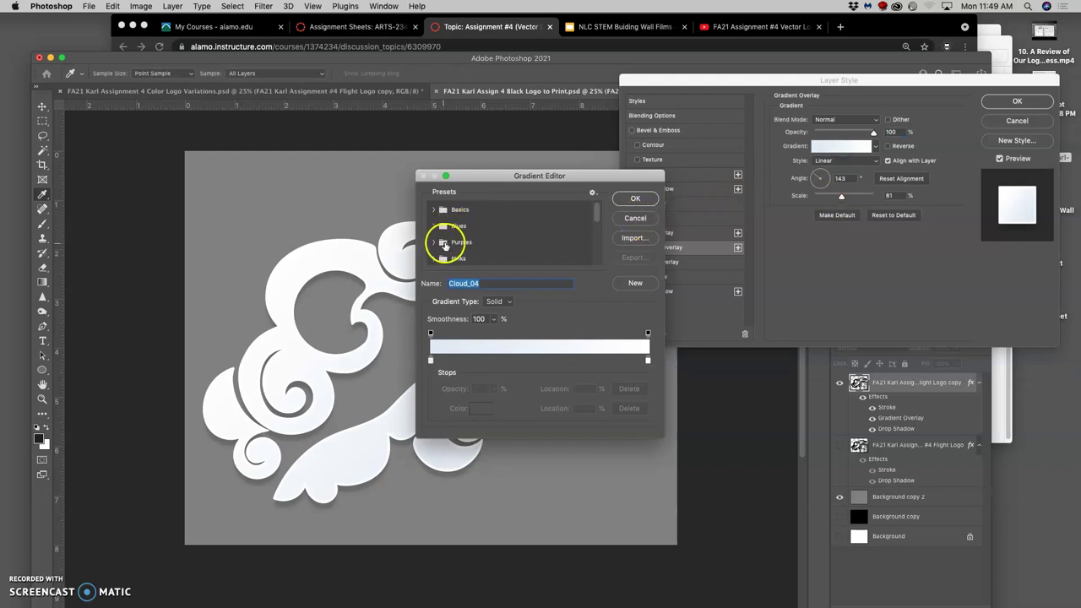
Try the Gray_12 and Gray_09 presets from the Grays folder and confirm the grey gradient.
scroll(448, 244, down, 3)
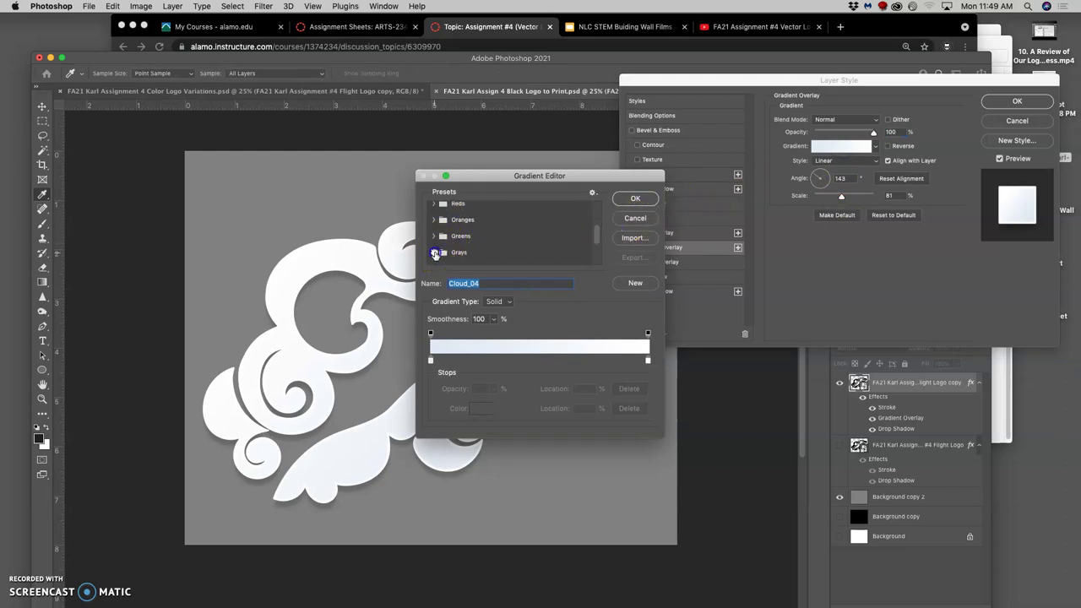
click(438, 251)
scroll(463, 242, down, 1)
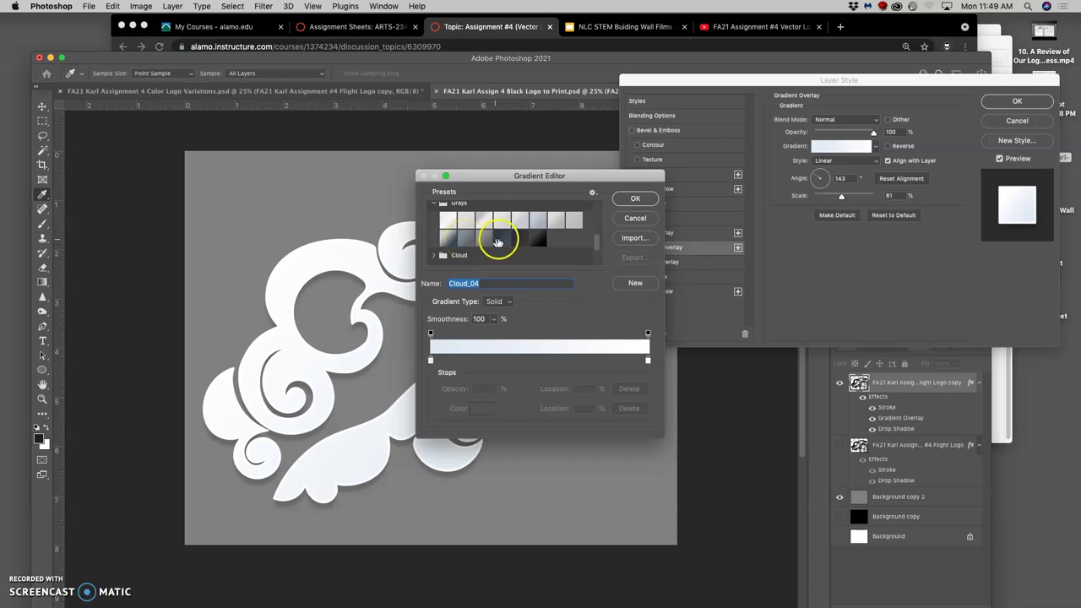
click(502, 240)
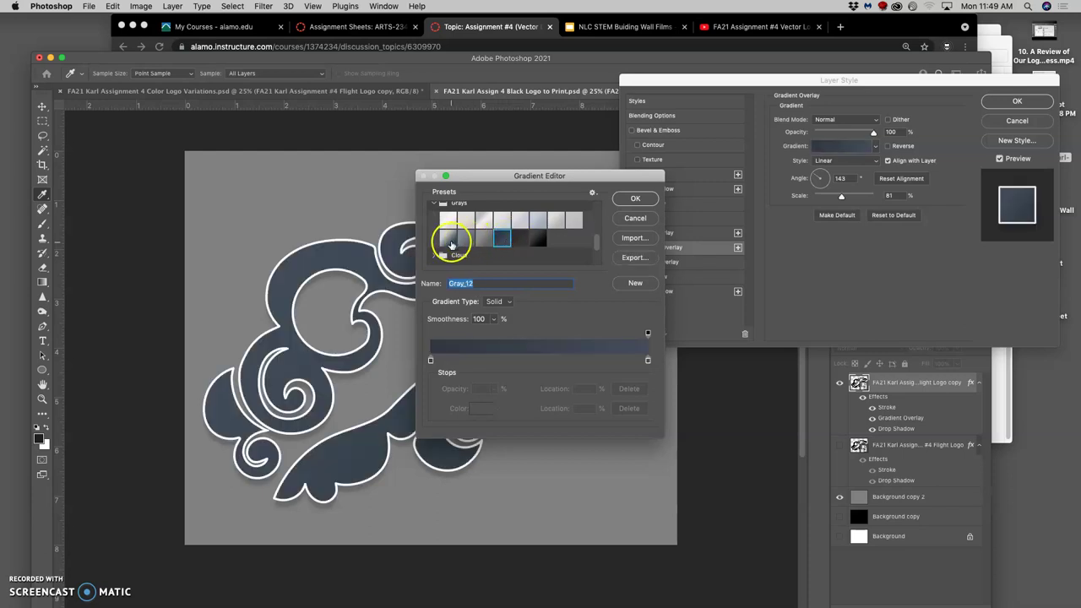
click(448, 242)
click(635, 198)
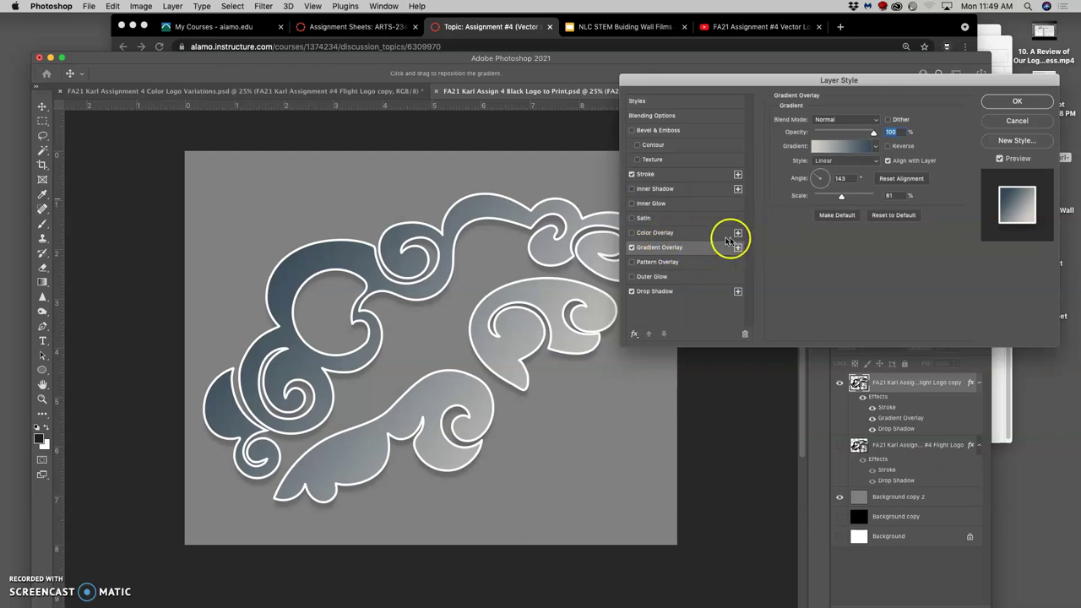
Enable the logo's Color Overlay and change its colour to green.
click(631, 233)
click(656, 234)
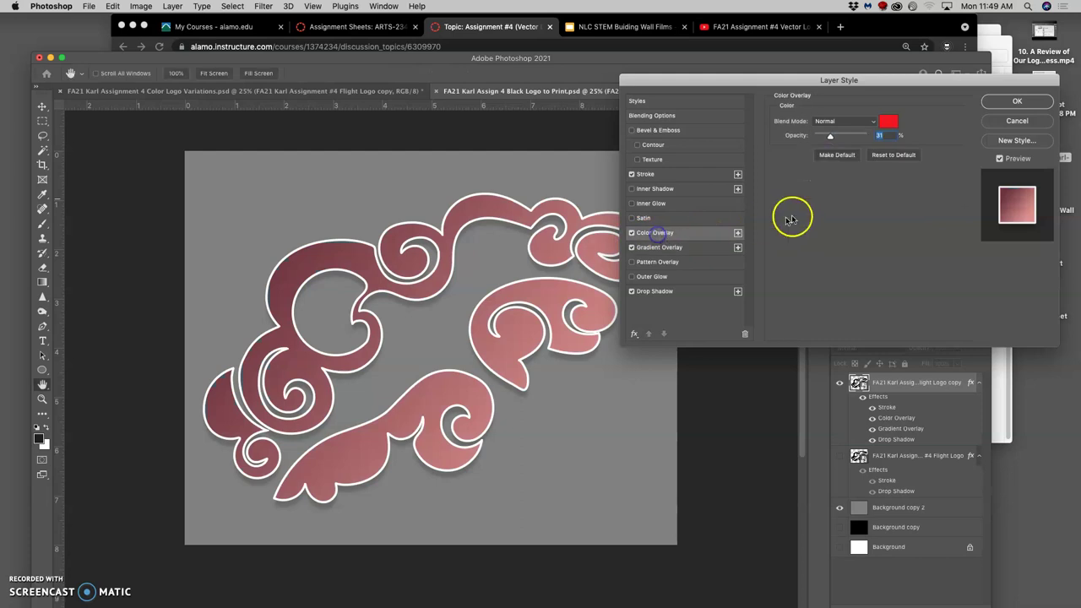
drag(873, 136, 830, 138)
click(868, 140)
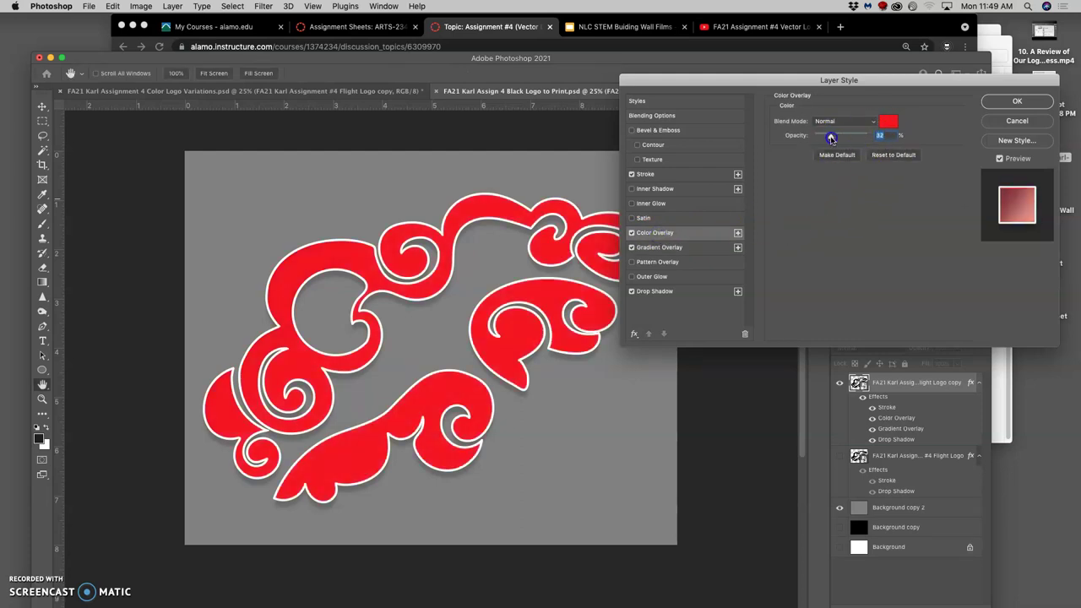
click(887, 121)
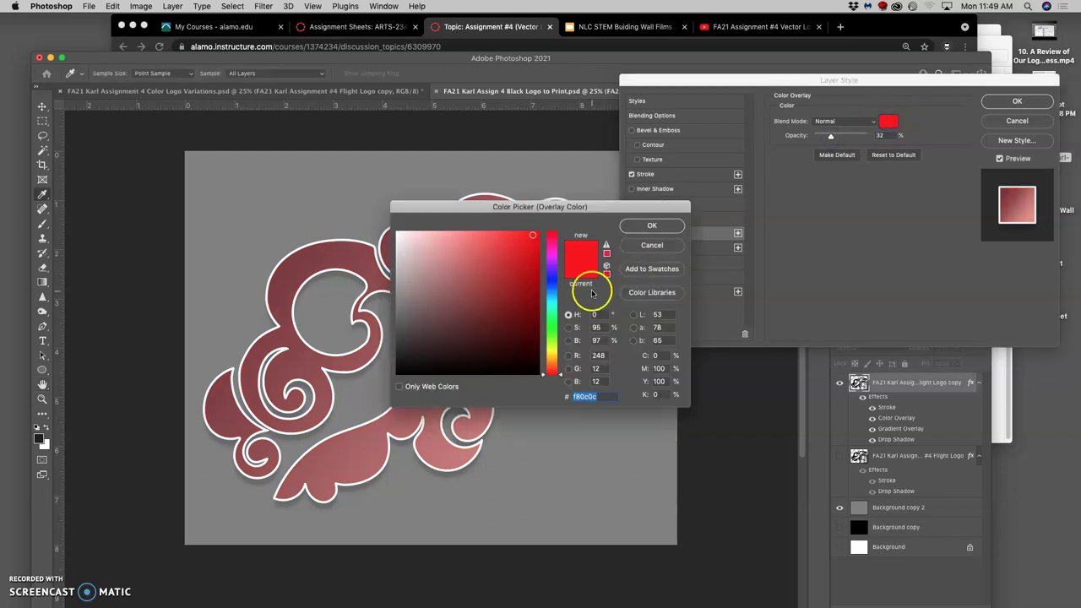
click(554, 330)
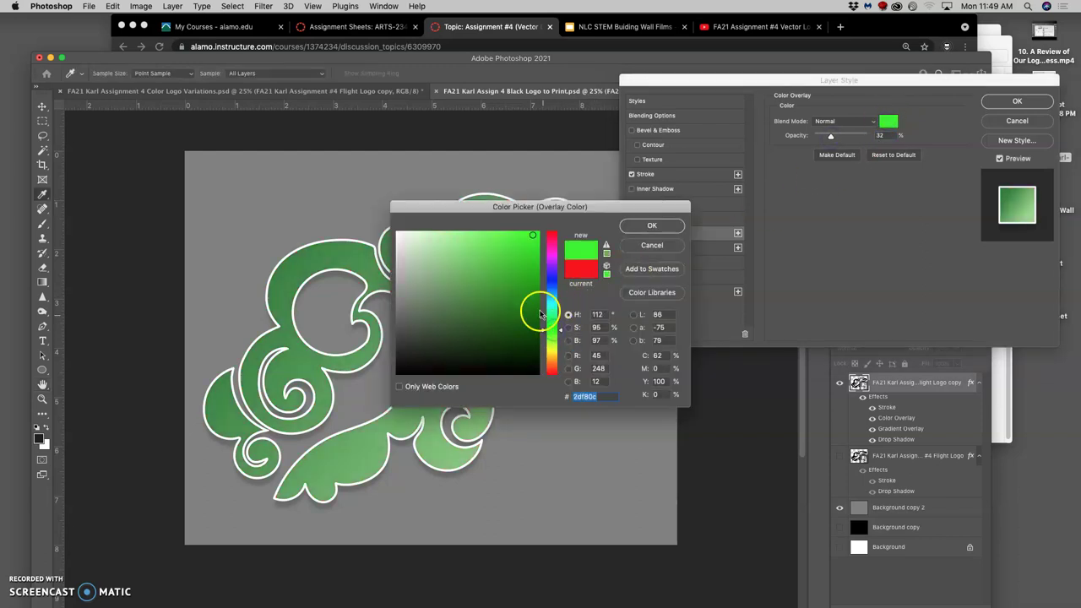
click(652, 225)
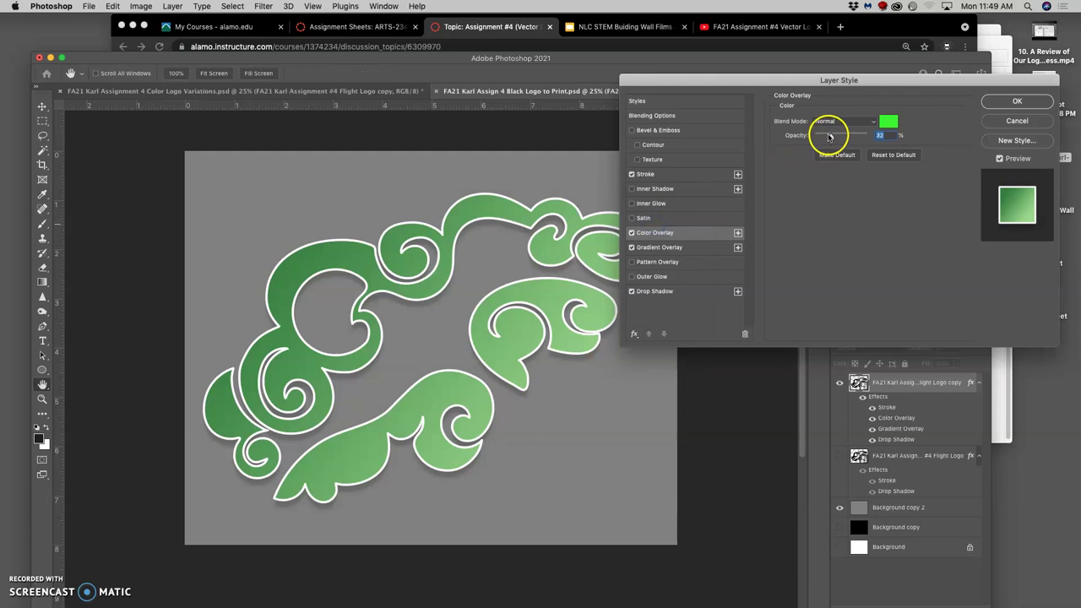
Refine the overlay to a muted sage green at 26% opacity.
drag(829, 137, 824, 137)
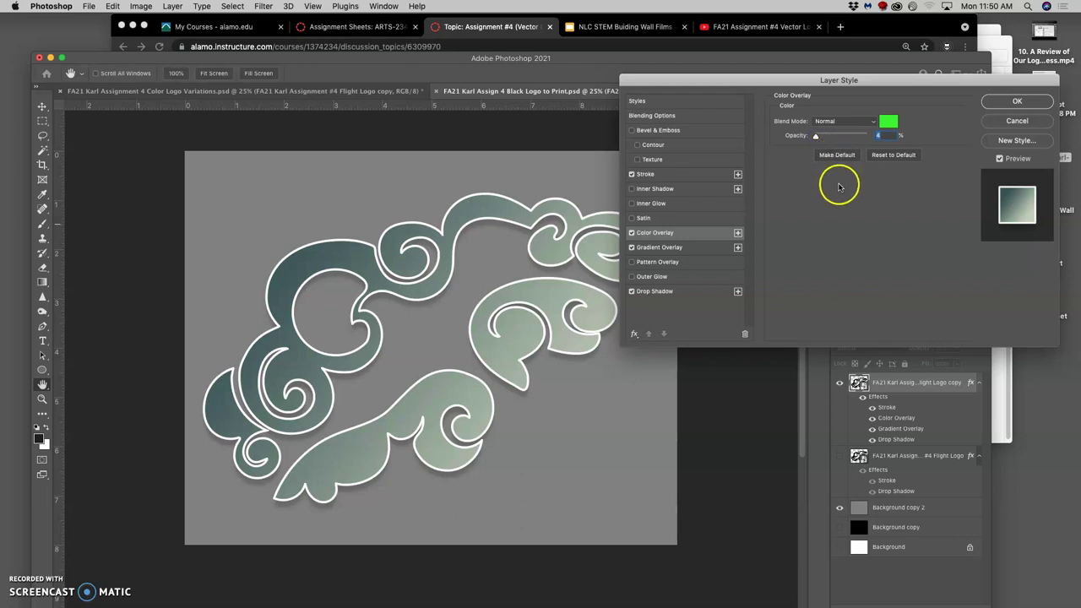
drag(816, 136, 841, 136)
click(889, 121)
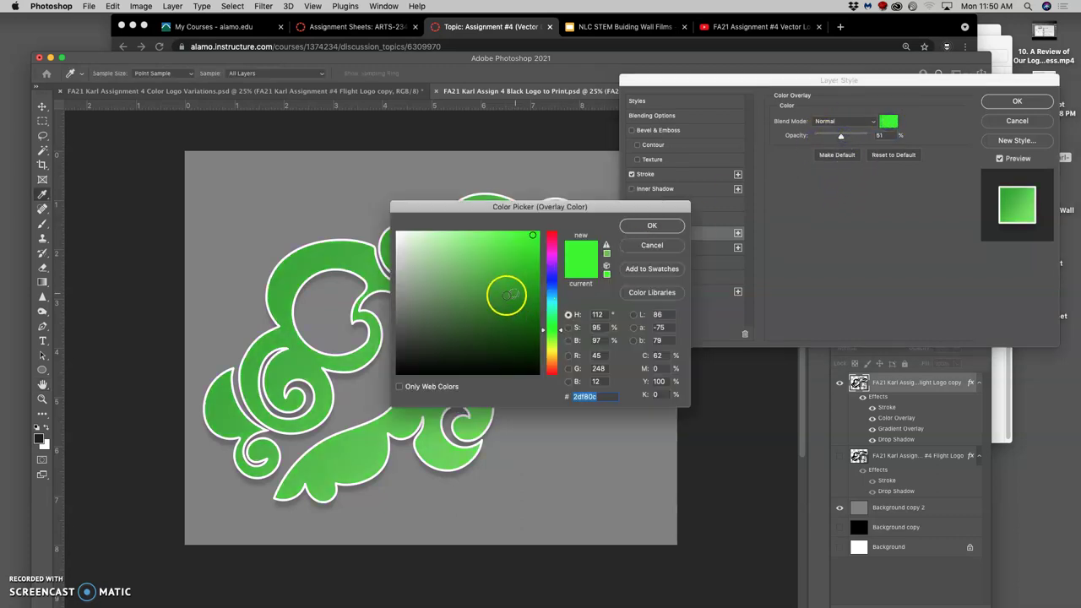
click(456, 323)
mouse_move(456, 324)
mouse_down()
mouse_move(431, 275)
mouse_move(439, 300)
mouse_up()
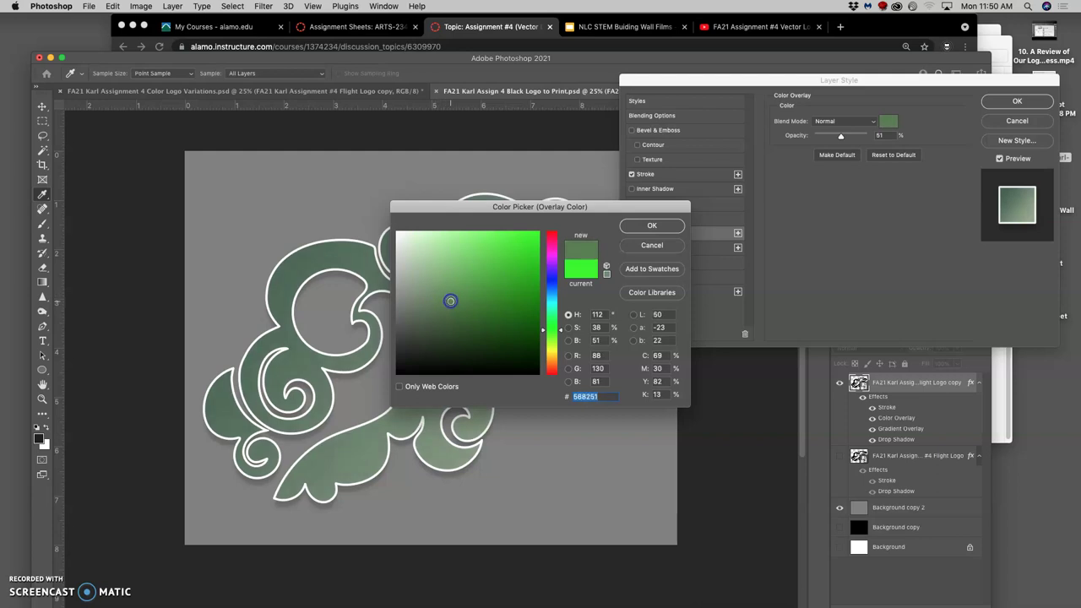
click(651, 226)
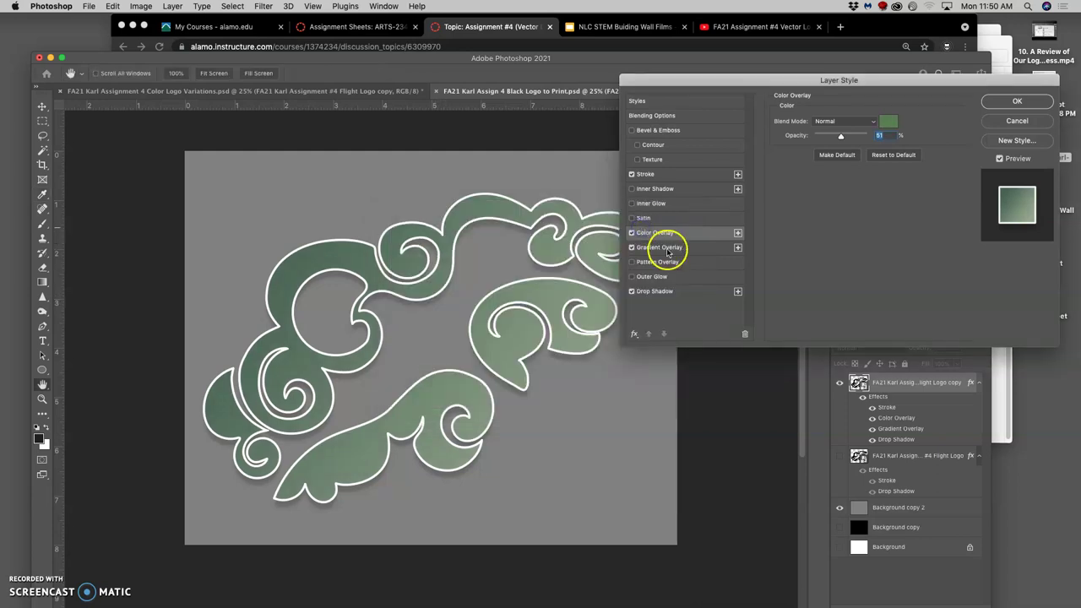
drag(841, 136, 828, 138)
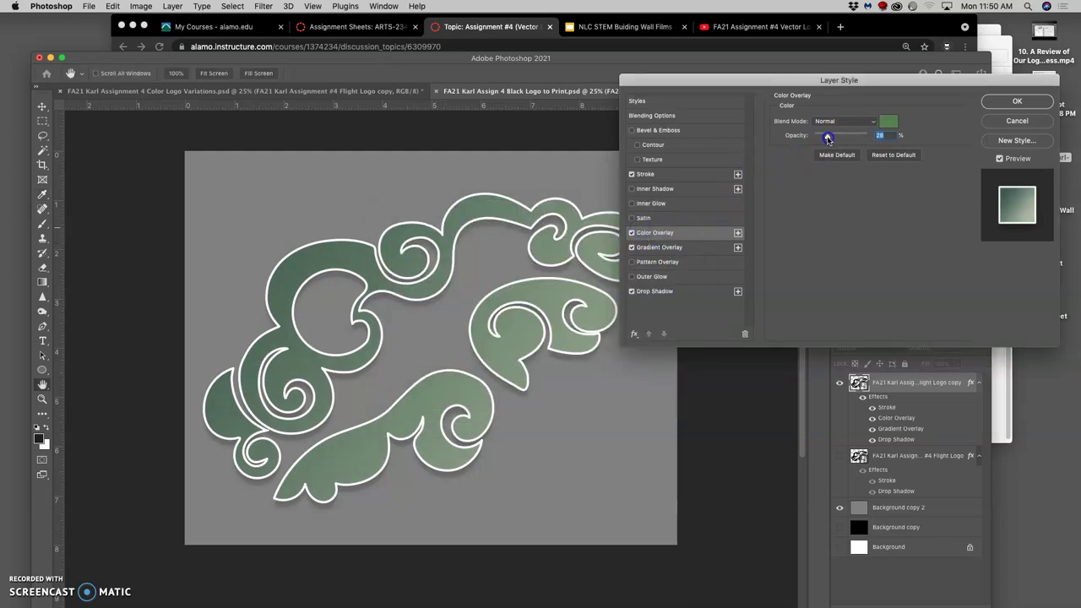
click(663, 248)
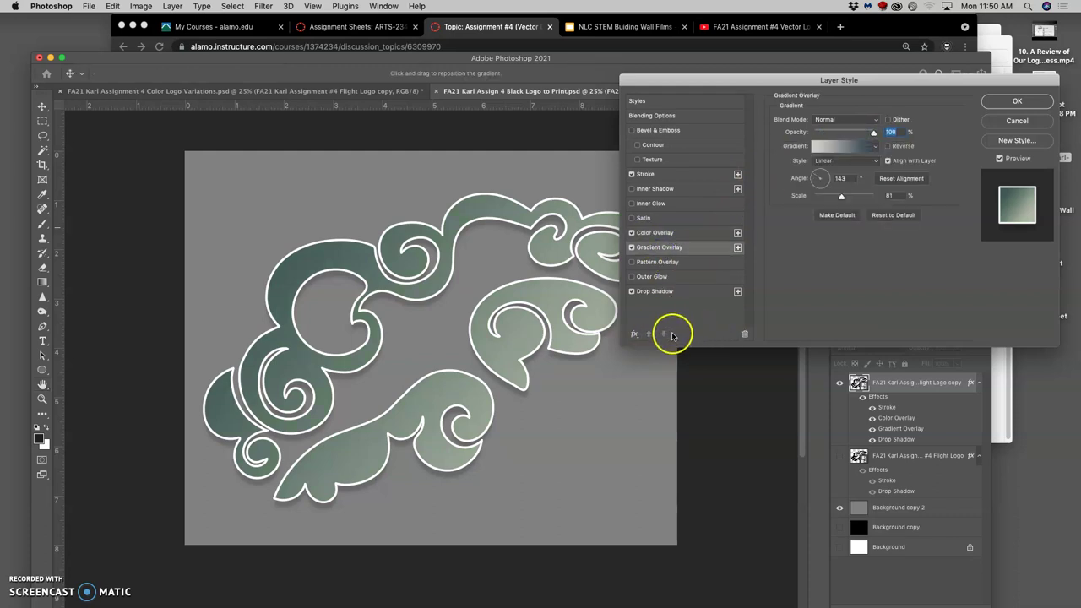
Add a second Gradient Overlay filled with the Iridescent_15 preset from the Iridescent folder.
click(737, 248)
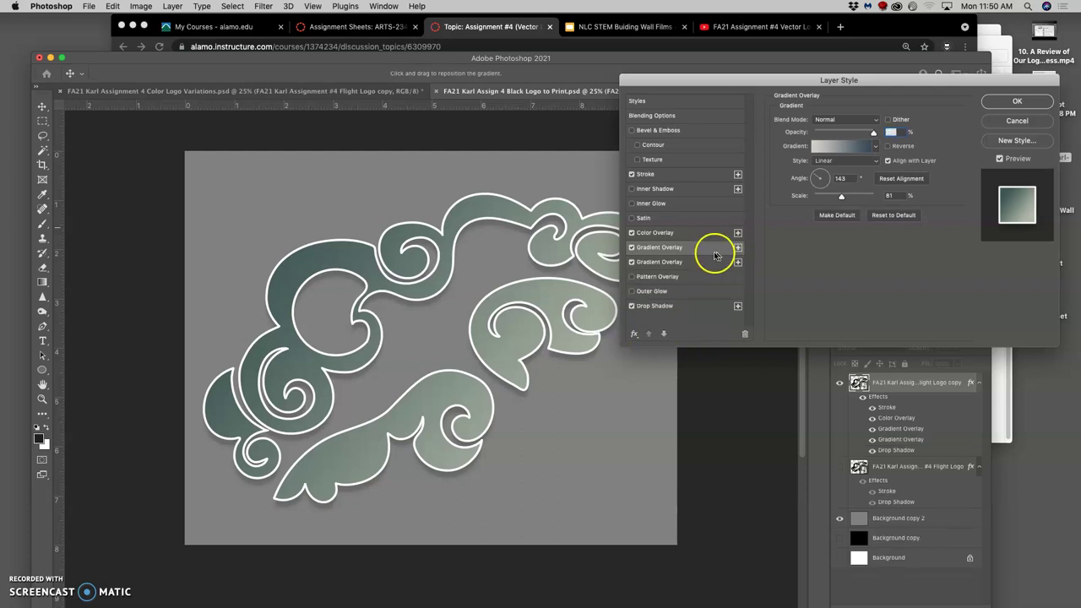
click(856, 149)
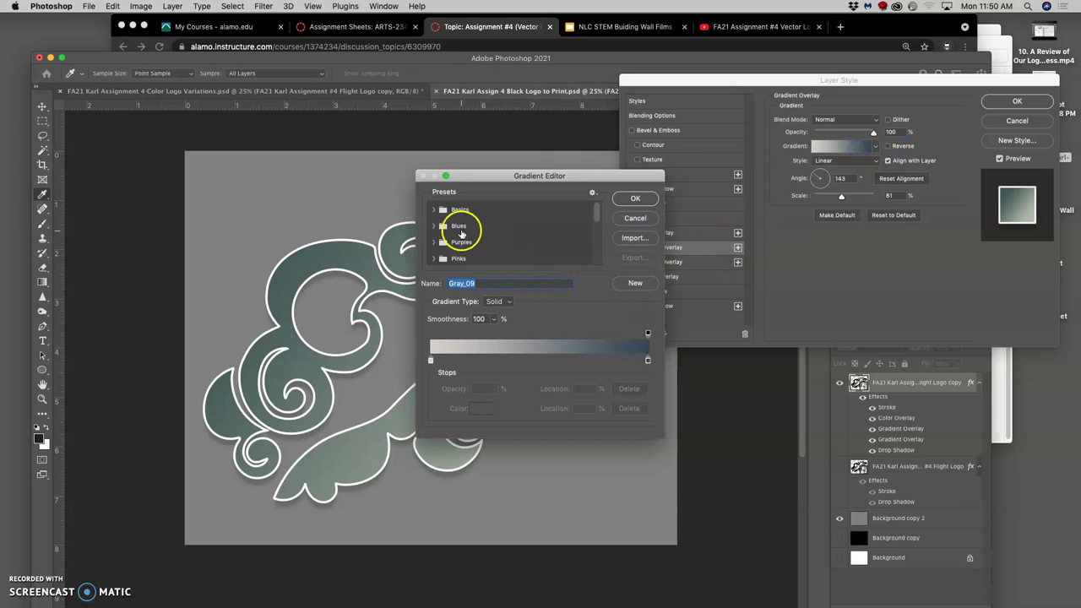
click(434, 210)
click(434, 210)
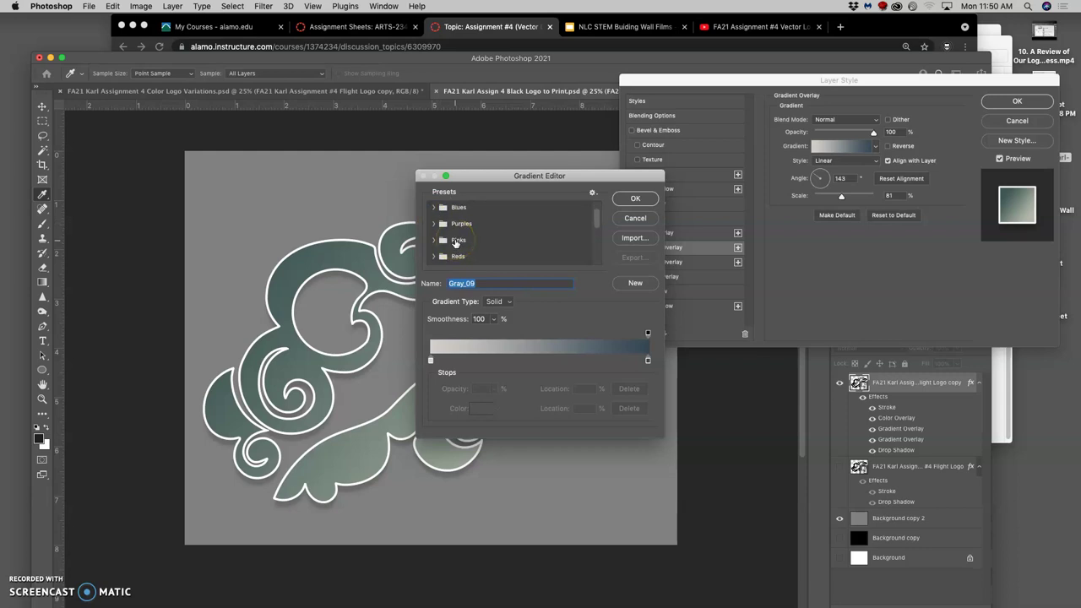
scroll(455, 241, down, 5)
scroll(456, 243, down, 1)
scroll(456, 242, up, 1)
click(434, 229)
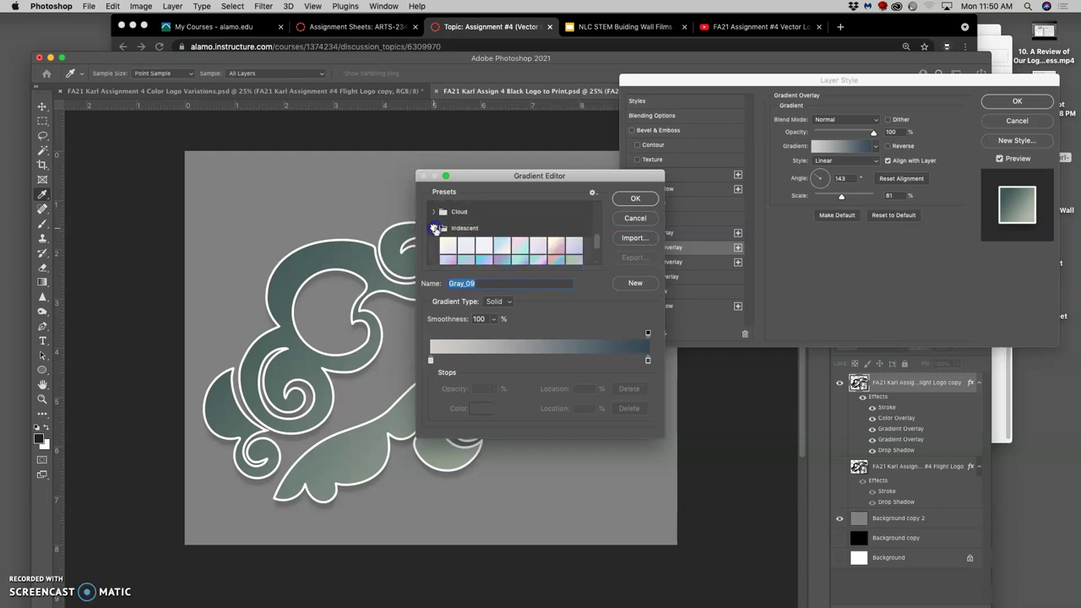
scroll(527, 245, down, 2)
scroll(531, 246, down, 4)
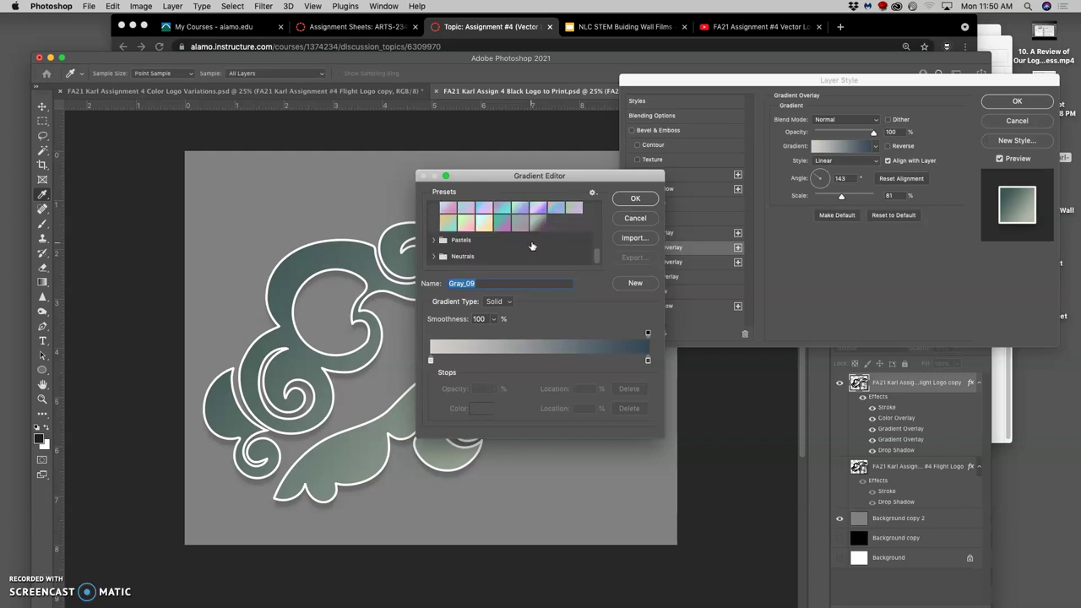
scroll(531, 245, up, 2)
scroll(531, 246, up, 1)
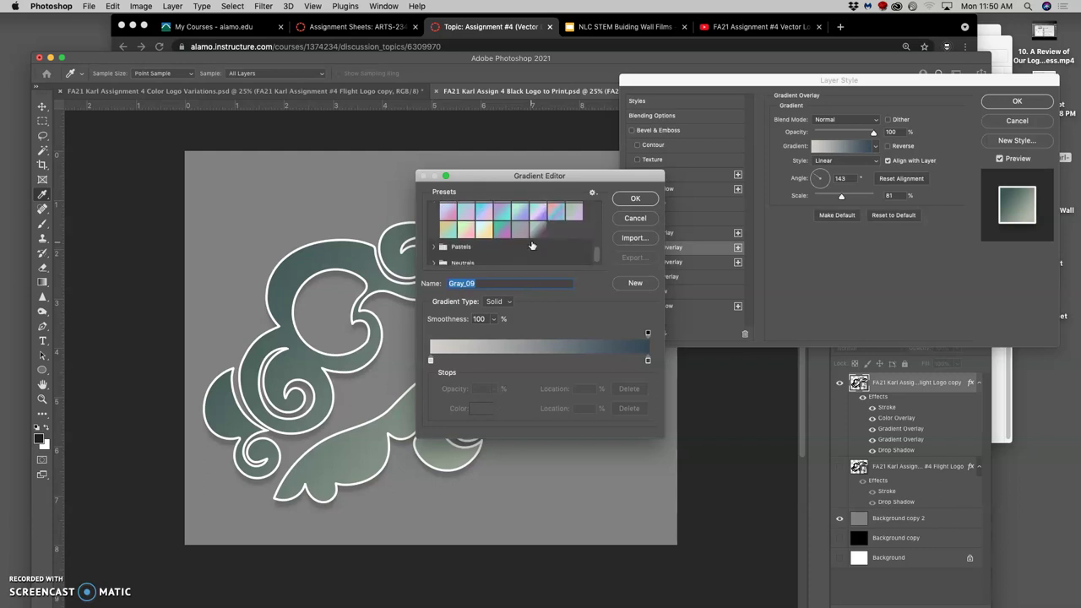
click(558, 216)
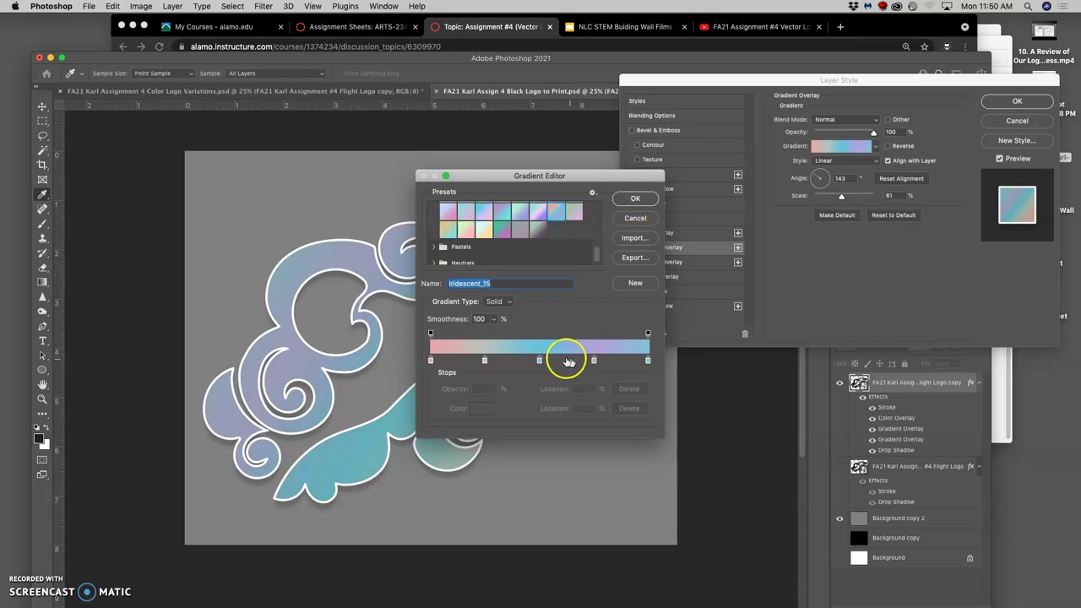
Add a new gradient colour stop and make it olive green.
click(515, 360)
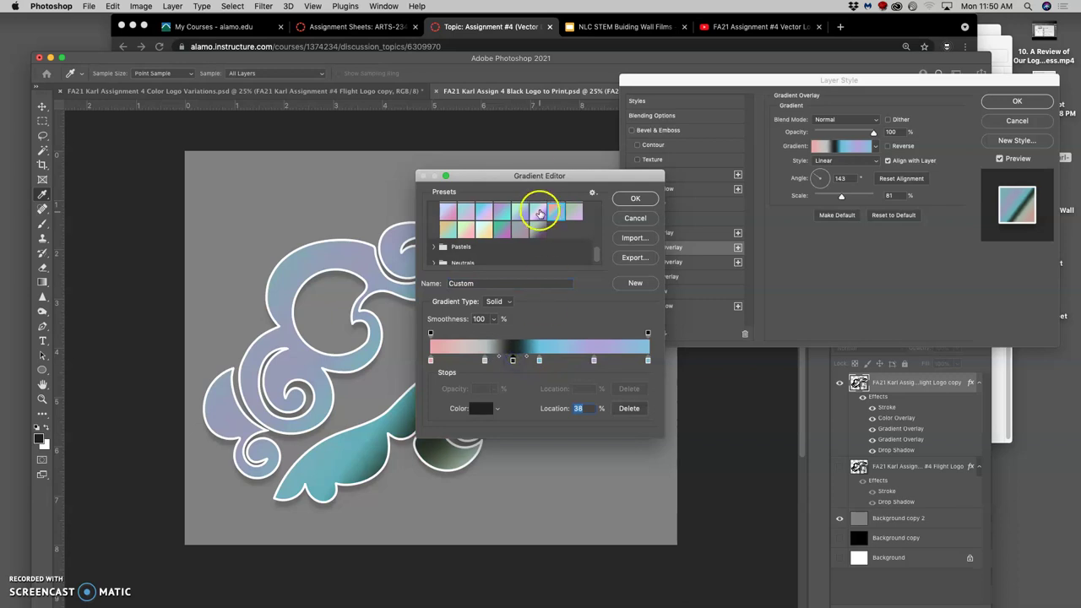
drag(541, 177, 759, 163)
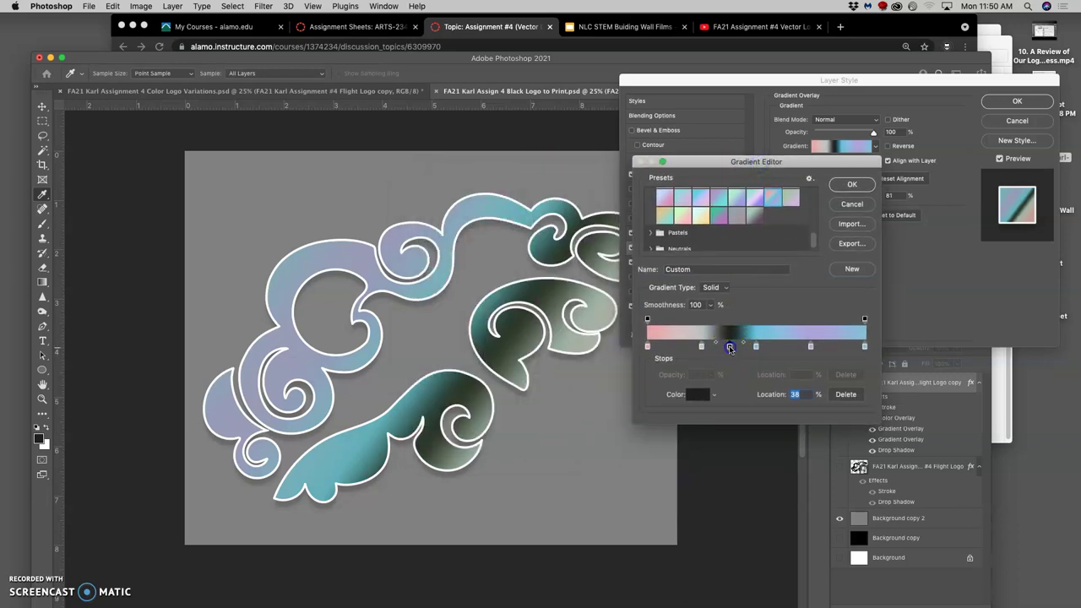
click(698, 395)
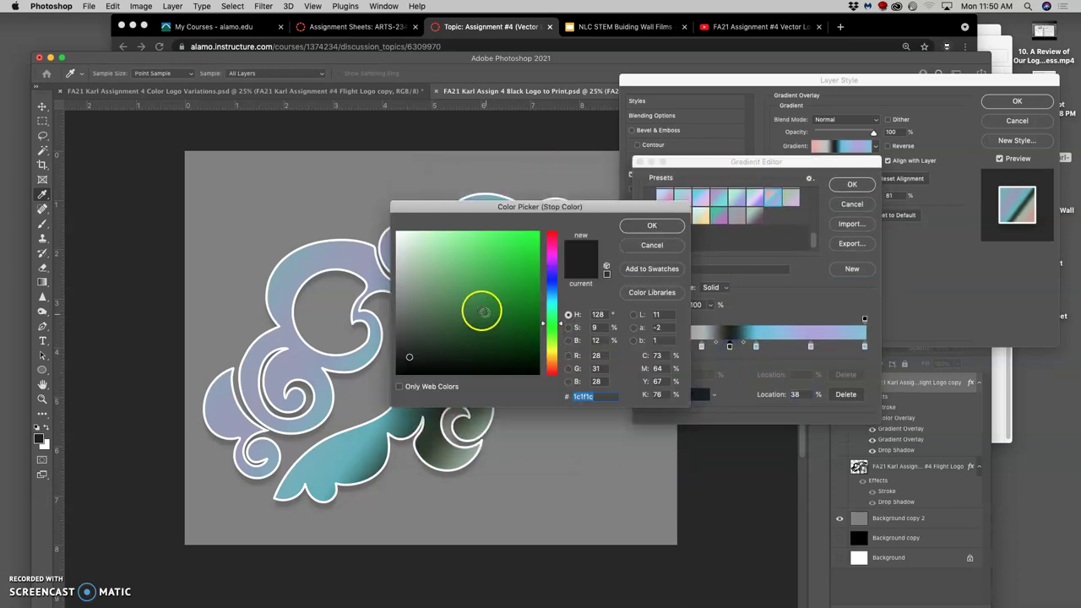
drag(417, 304, 444, 294)
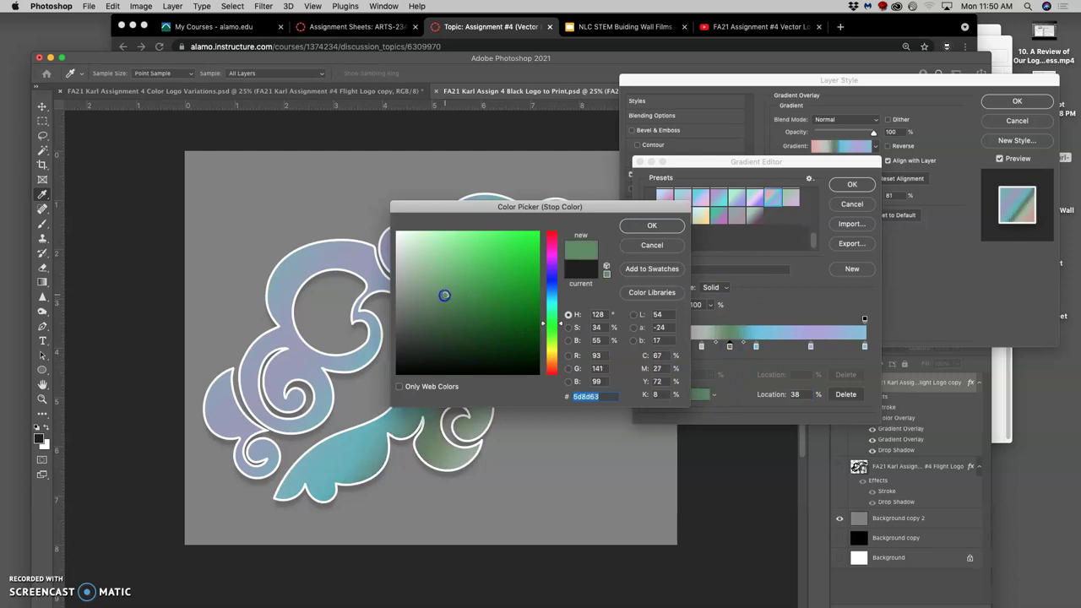
click(550, 254)
click(482, 288)
mouse_move(550, 379)
mouse_down()
mouse_move(550, 343)
mouse_move(551, 361)
mouse_up()
click(490, 341)
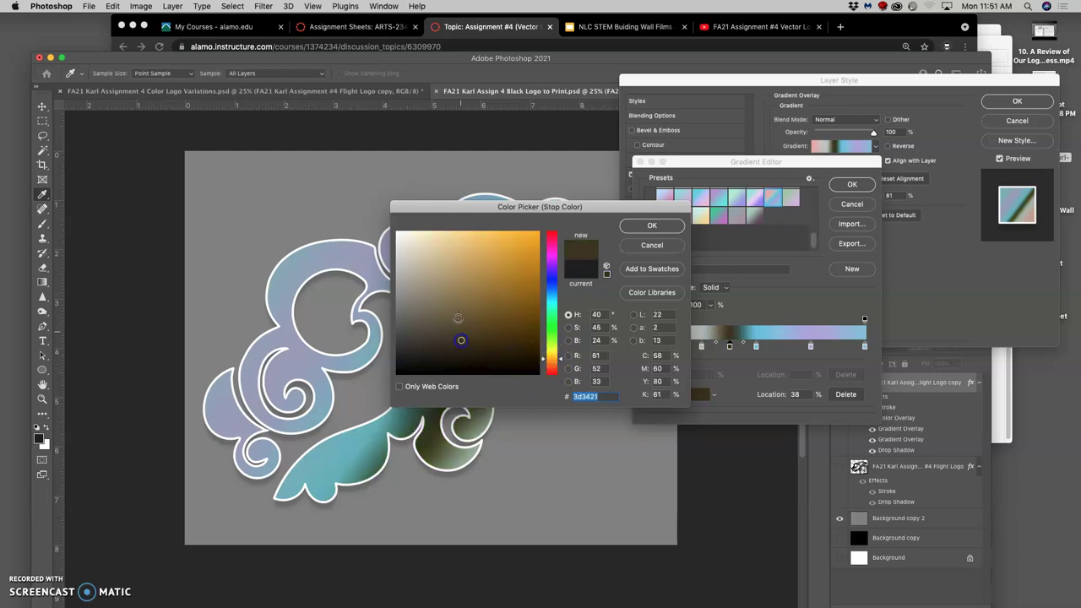
click(498, 288)
drag(551, 330, 550, 345)
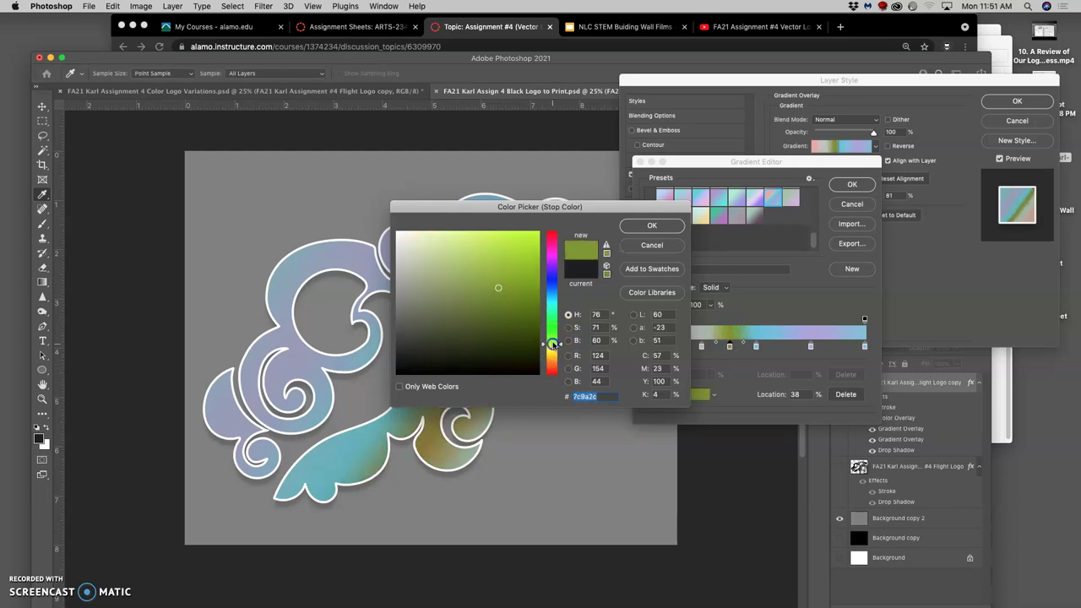
drag(519, 292, 511, 313)
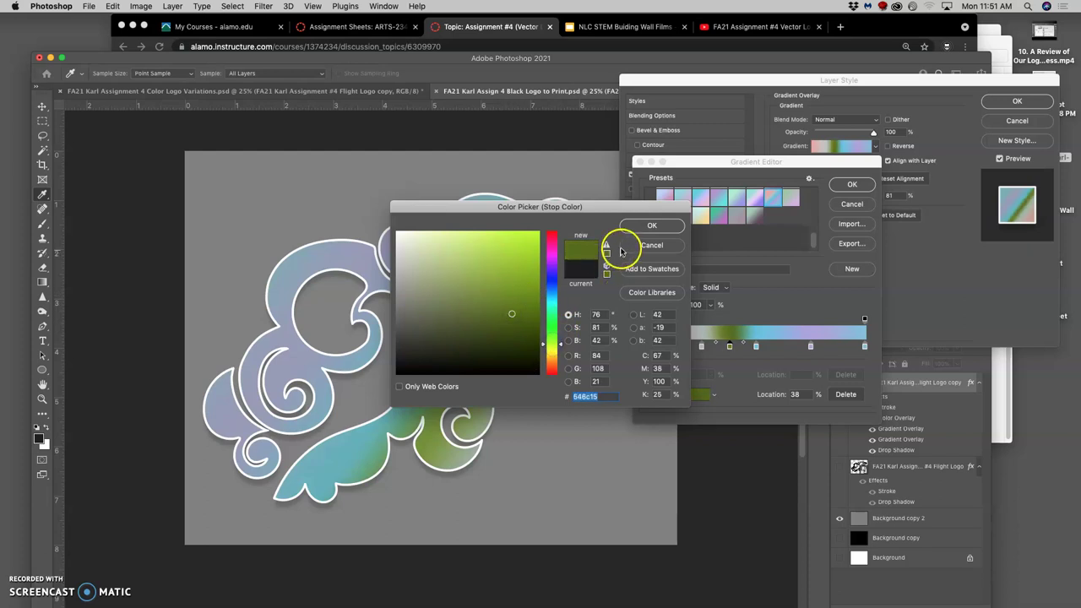
click(652, 226)
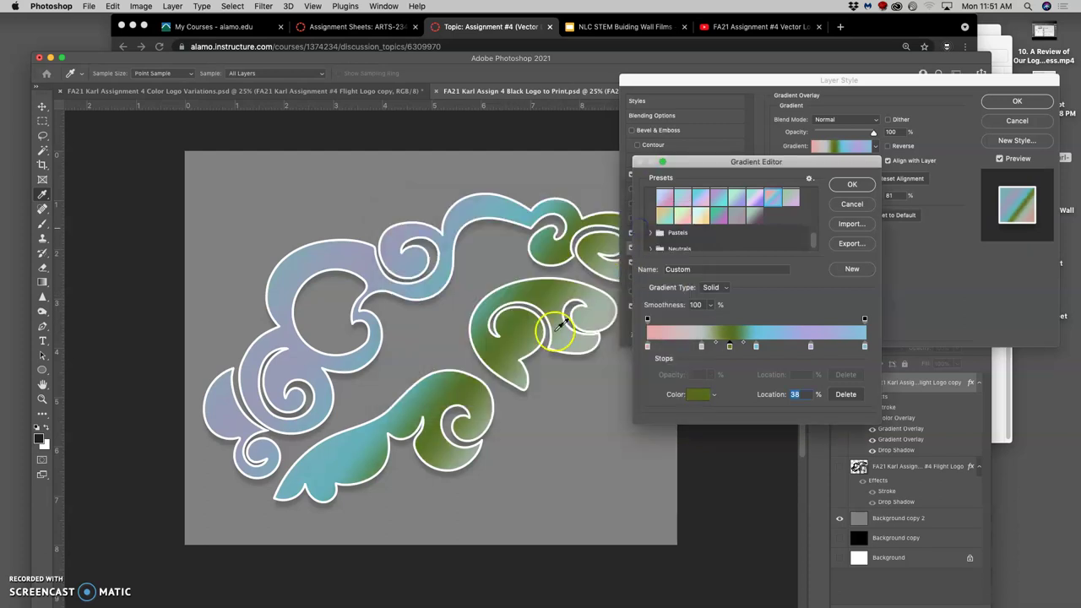
Move the olive stop to 83%, then make the 25% stop cyan and shift it to about 50%.
click(730, 346)
drag(730, 346, 689, 348)
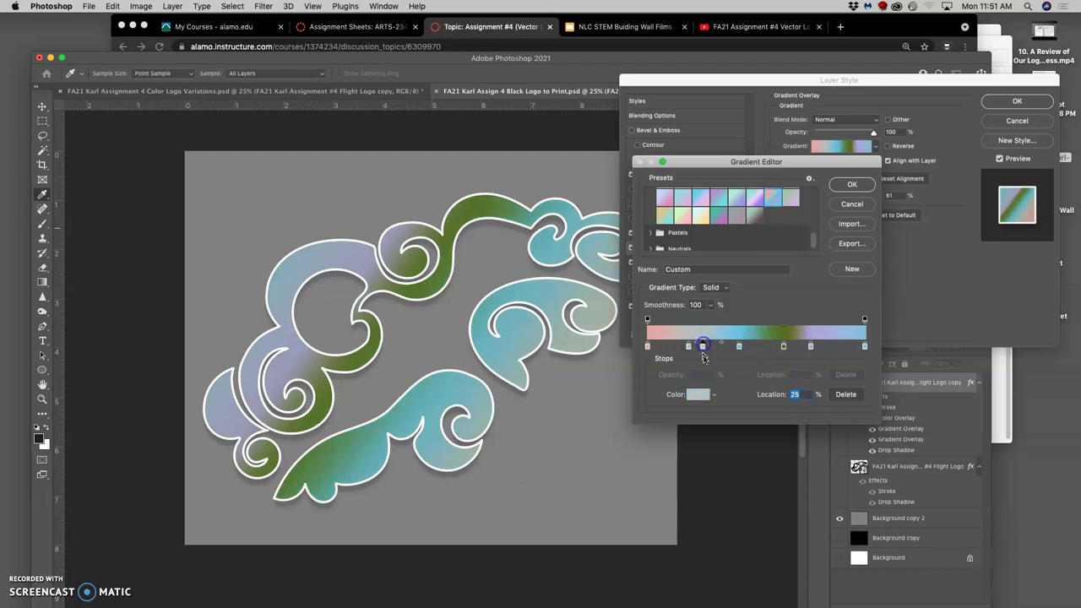
click(697, 393)
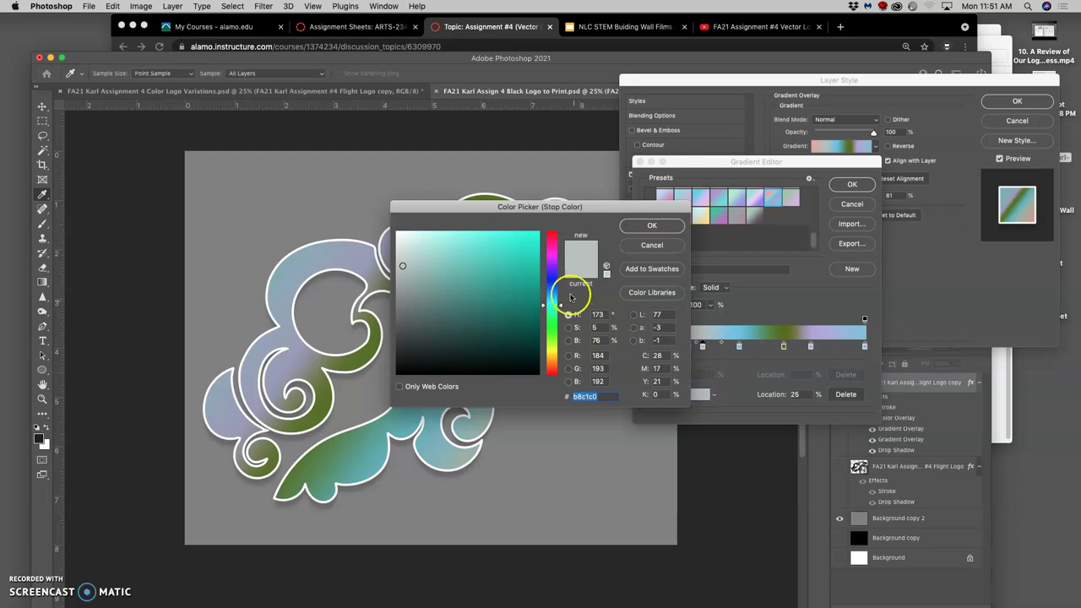
click(523, 248)
click(652, 226)
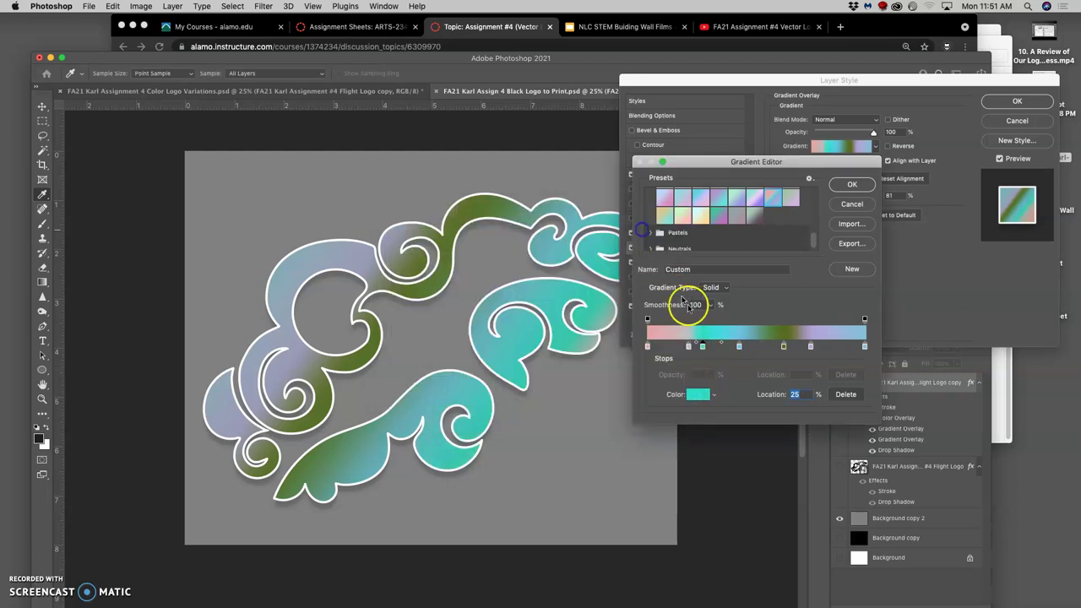
drag(702, 346, 835, 350)
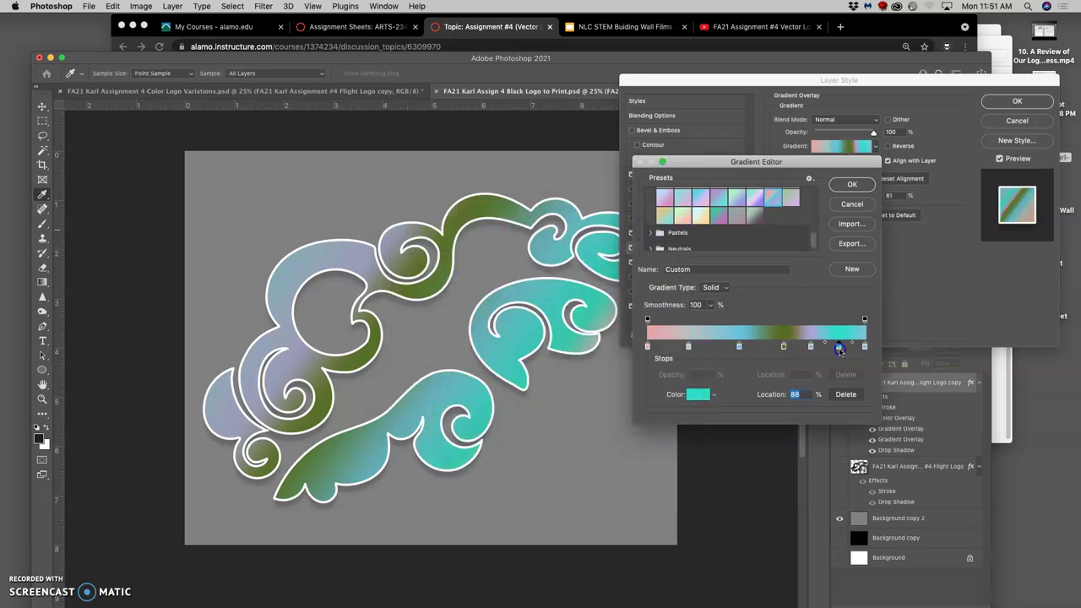
Lighten the 63% stop to a pale olive-yellow and apply the edited gradient.
double_click(783, 346)
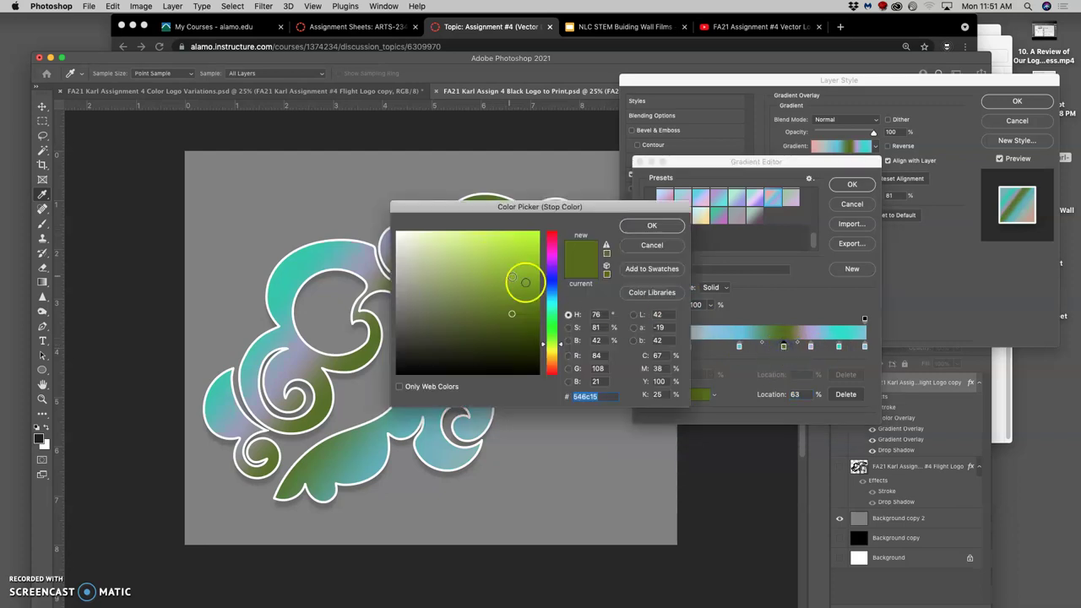
drag(549, 346, 550, 353)
drag(479, 279, 435, 261)
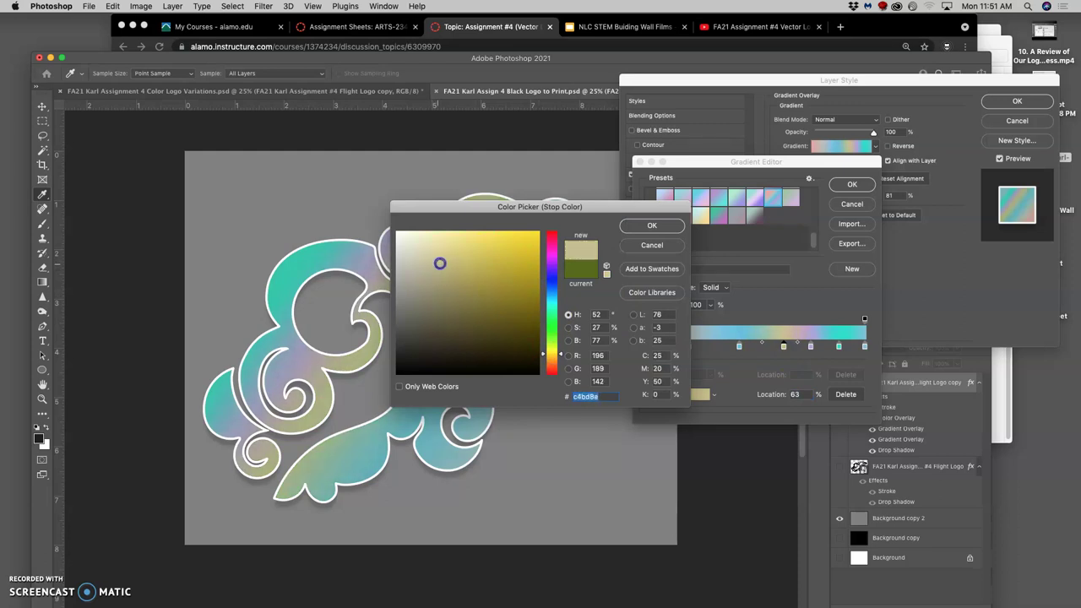
drag(435, 265, 430, 253)
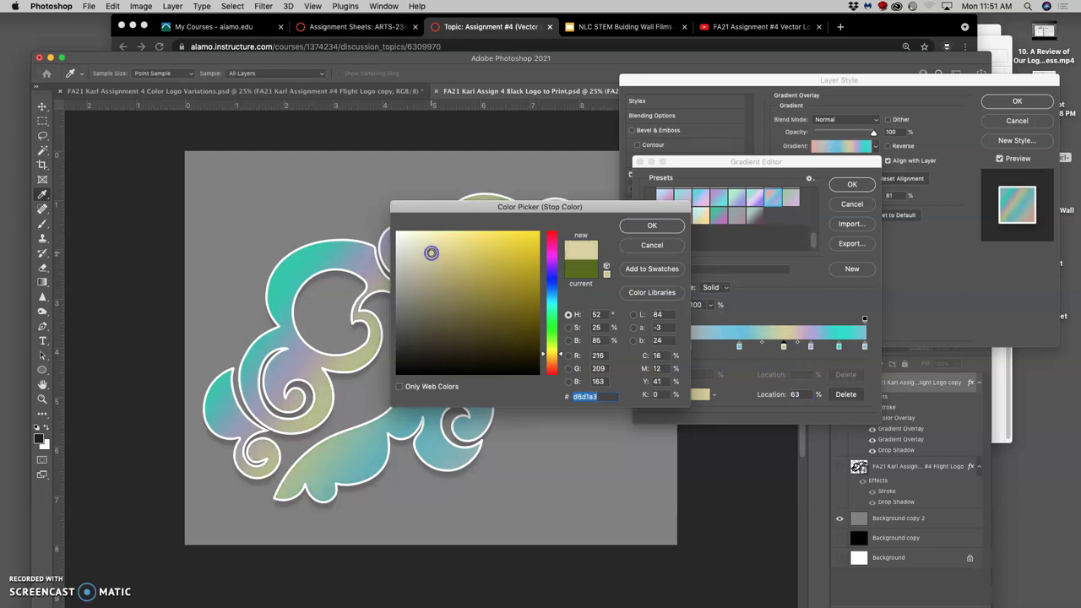
click(652, 226)
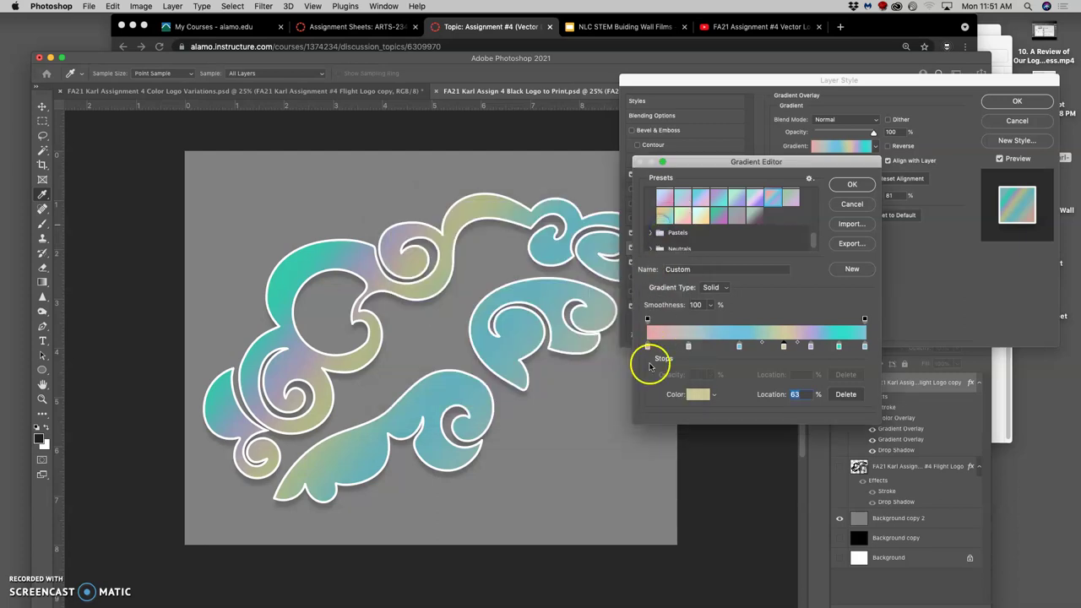
click(839, 346)
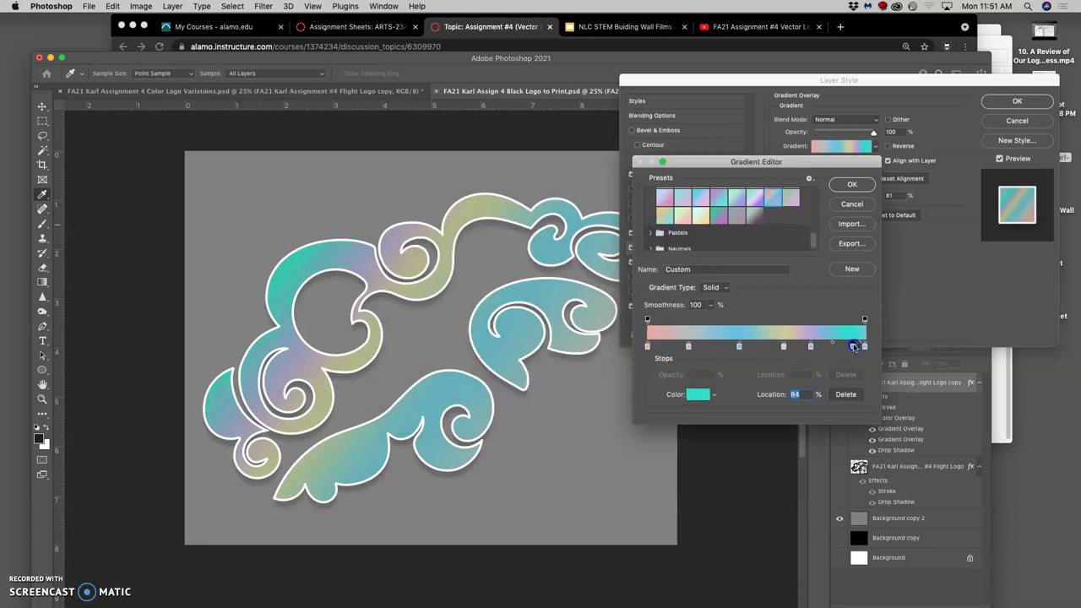
click(850, 185)
Turn the gradient overlay to 132°, scale it to 120%, and lower opacity to 57%.
drag(809, 180, 818, 177)
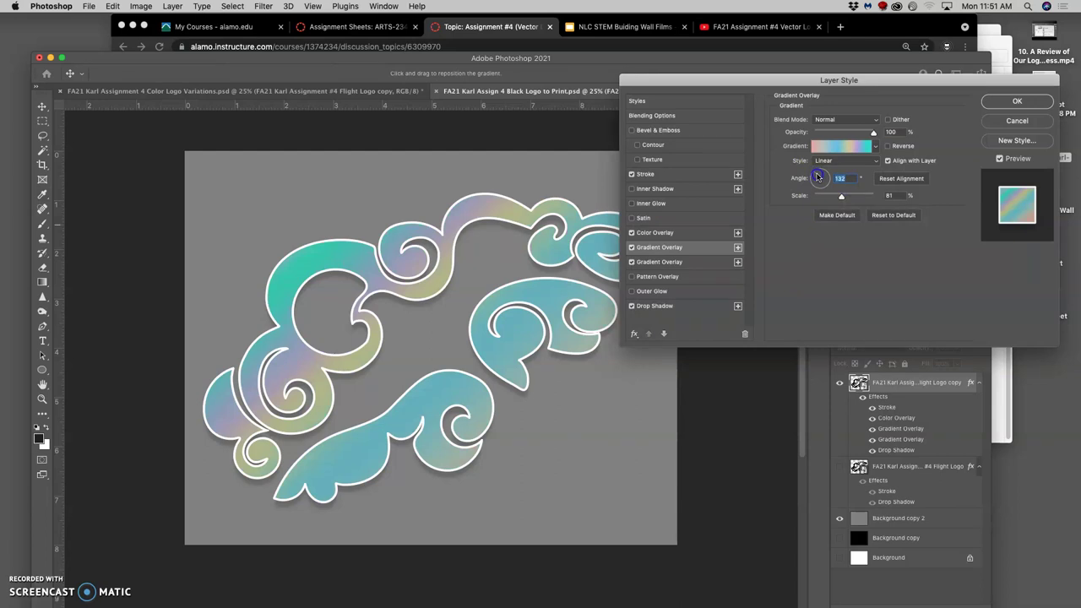
mouse_move(852, 197)
mouse_down()
mouse_move(812, 197)
mouse_move(863, 198)
mouse_up()
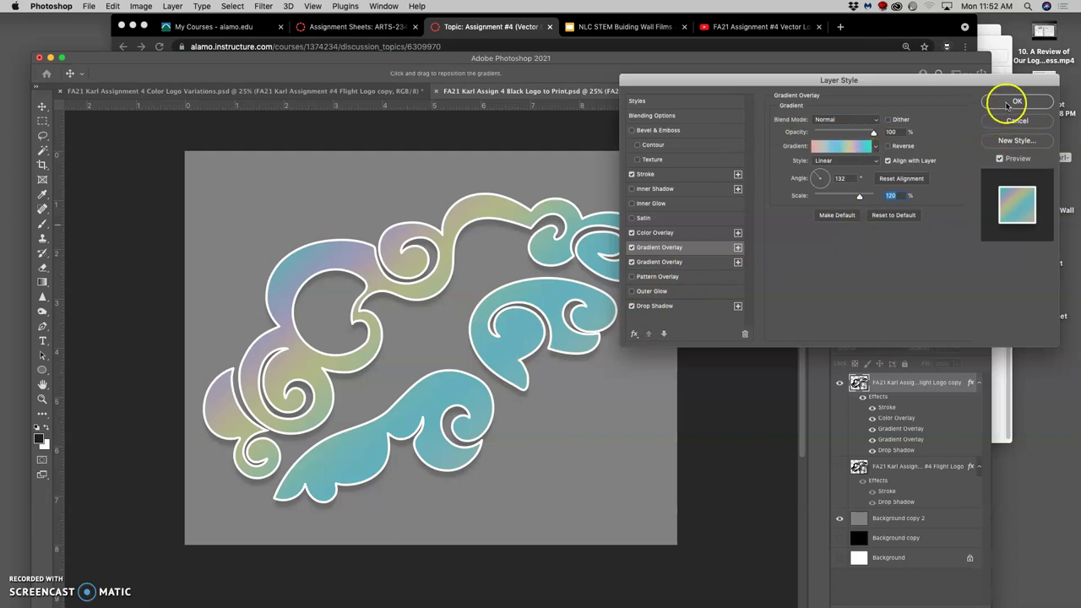
click(875, 133)
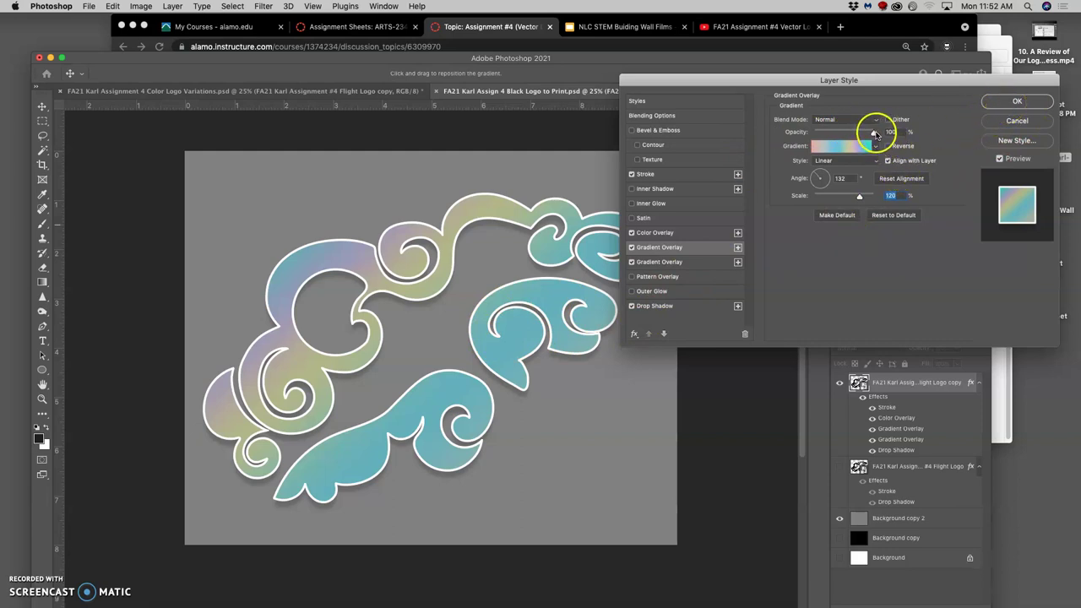
drag(869, 135, 848, 135)
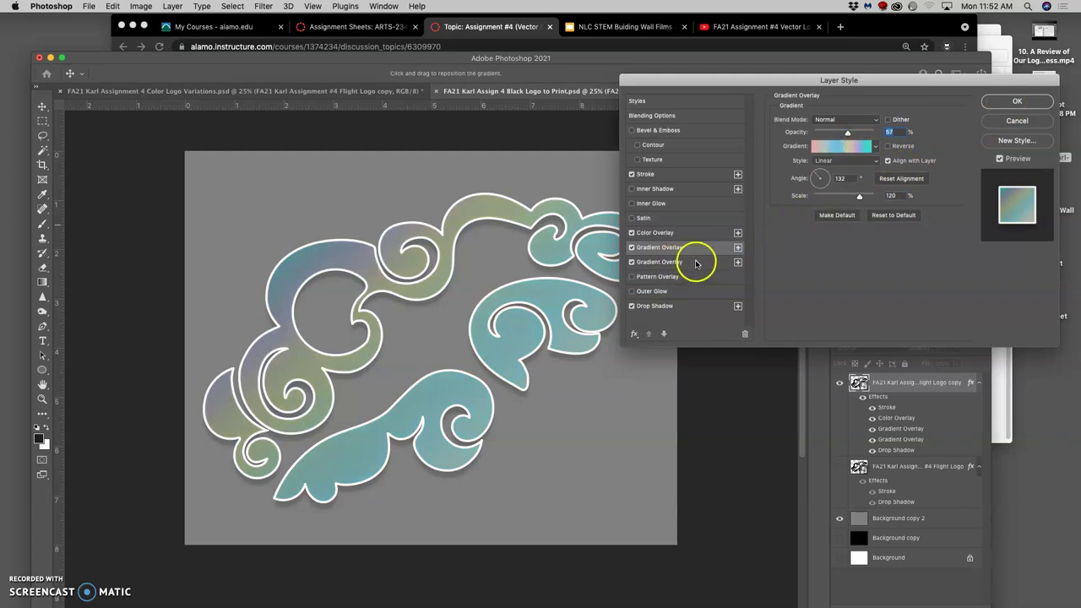
Toggle the two gradient overlays and the colour overlay off and on to compare.
click(633, 262)
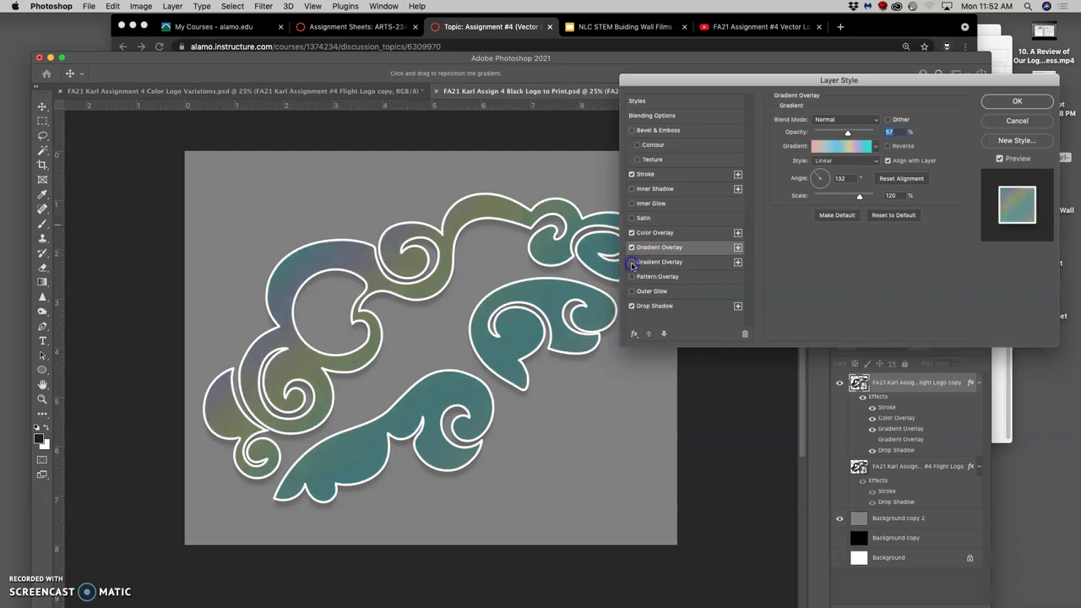
click(631, 263)
click(632, 246)
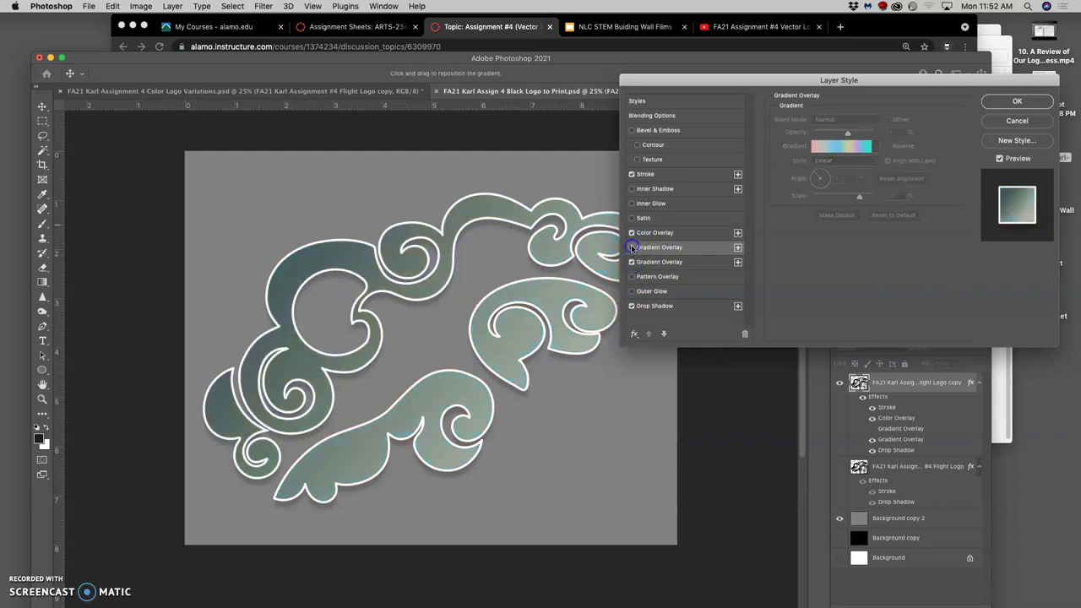
click(632, 247)
click(631, 233)
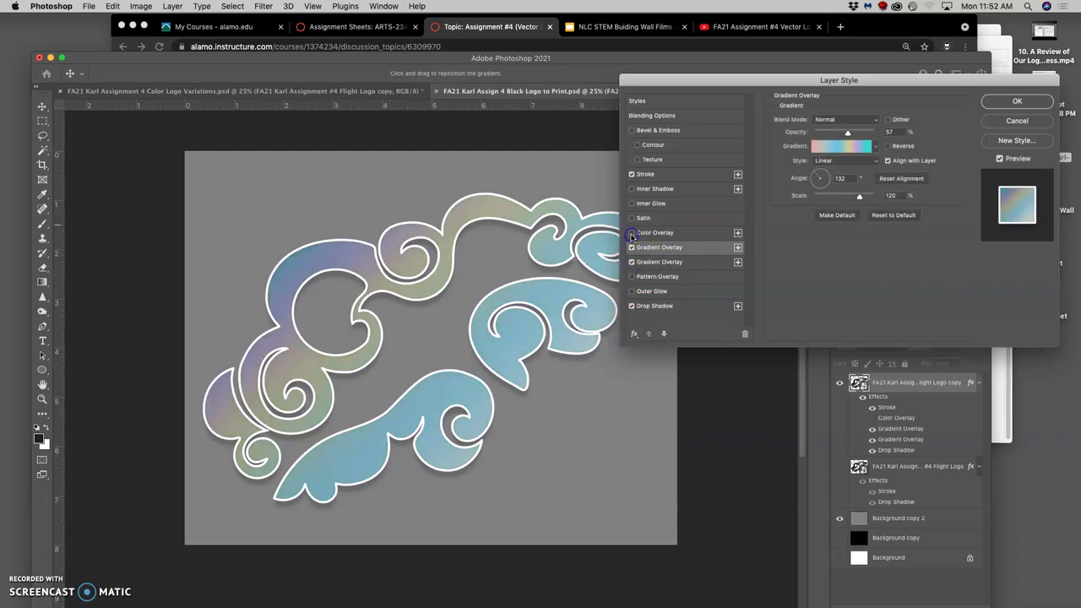
click(632, 233)
click(632, 234)
click(632, 233)
Change the Color Overlay to a greyish light blue at 18% opacity.
click(654, 233)
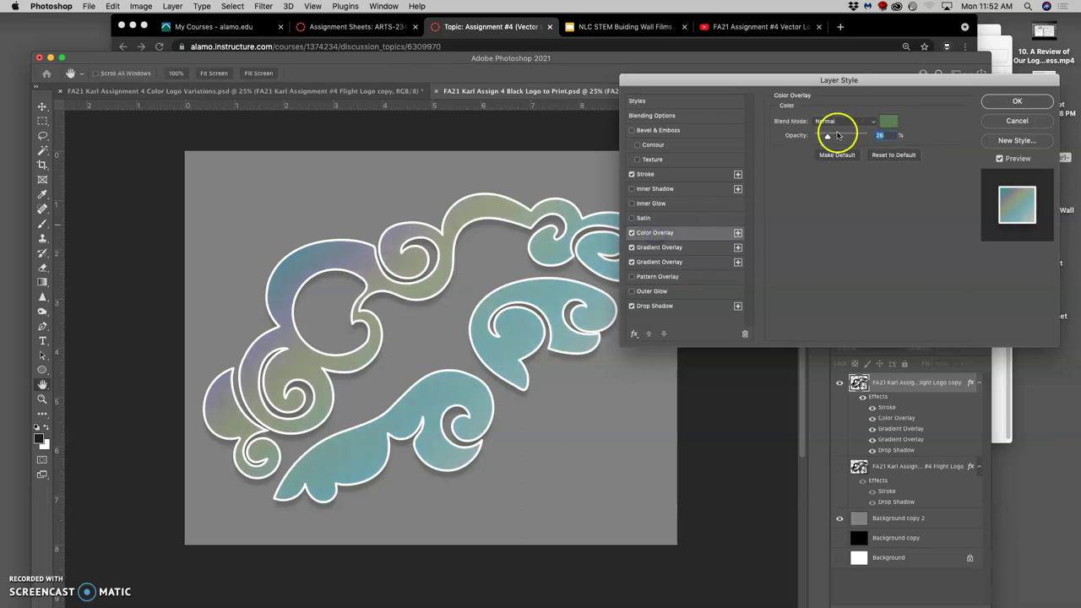
click(887, 121)
click(551, 258)
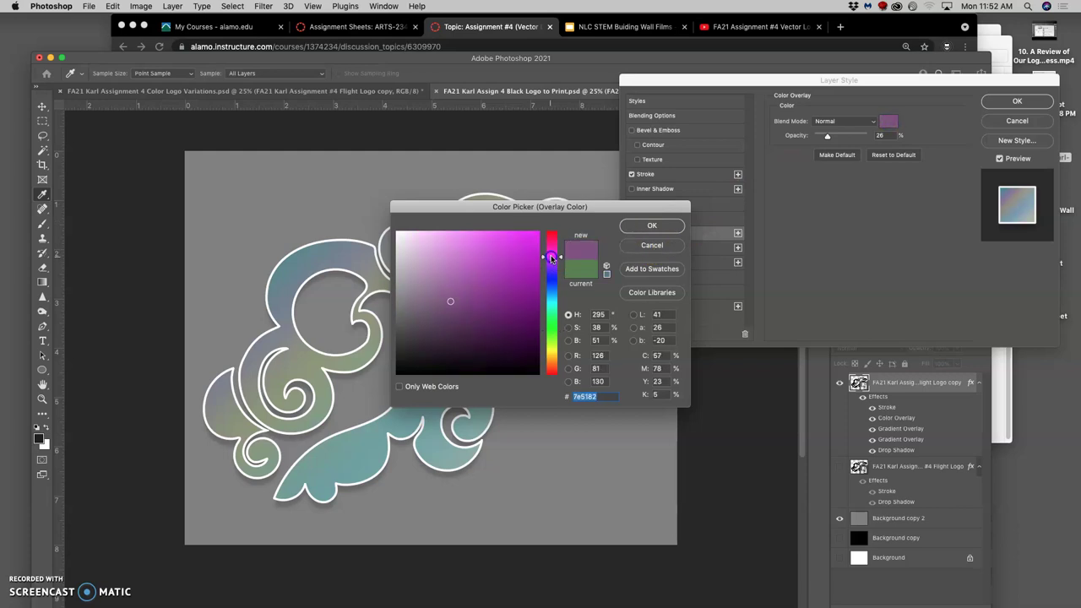
drag(500, 255, 460, 240)
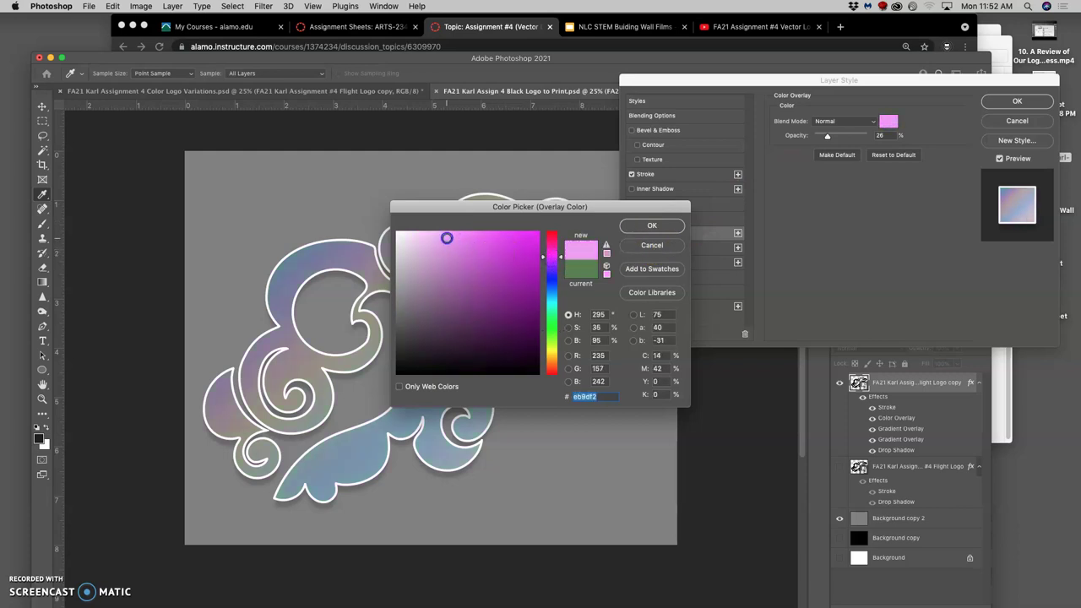
click(635, 225)
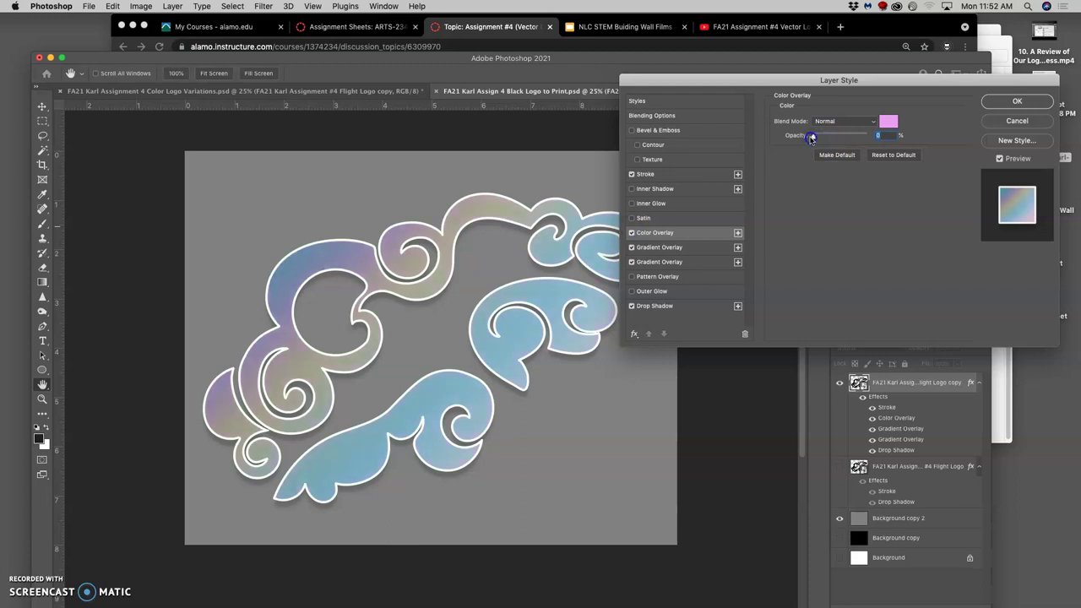
drag(836, 139, 814, 139)
click(890, 121)
click(552, 295)
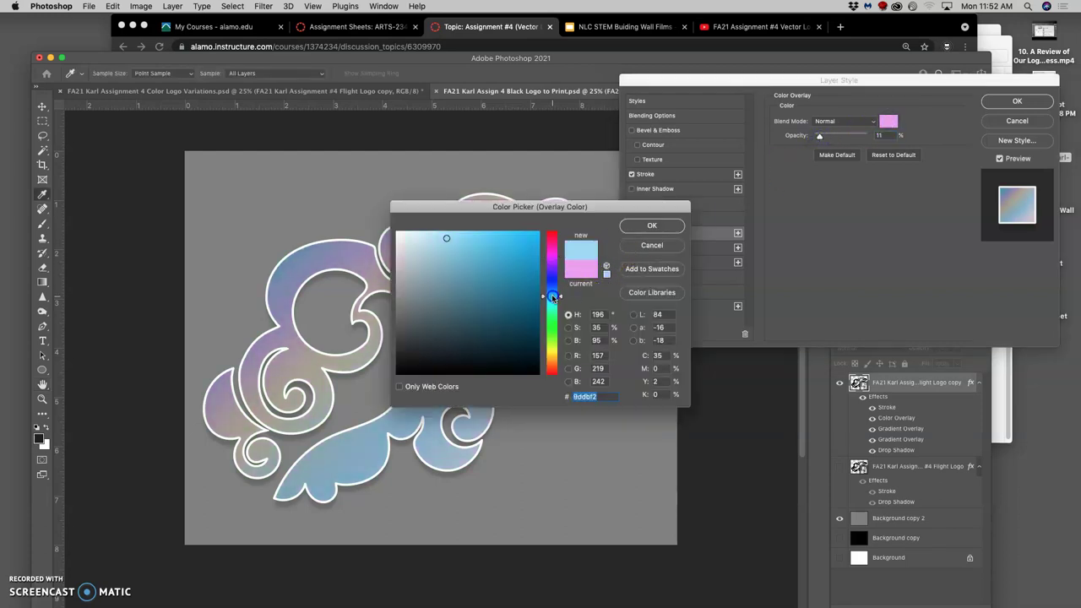
mouse_move(469, 305)
mouse_down()
mouse_move(436, 290)
mouse_move(434, 256)
mouse_move(452, 240)
mouse_up()
click(434, 255)
click(652, 226)
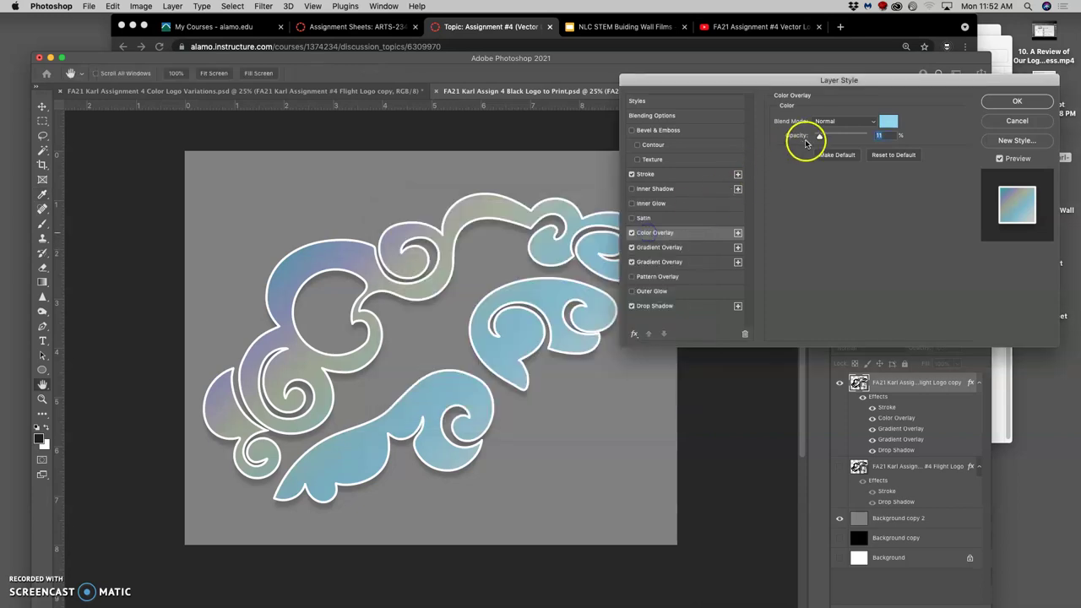
drag(819, 136, 828, 137)
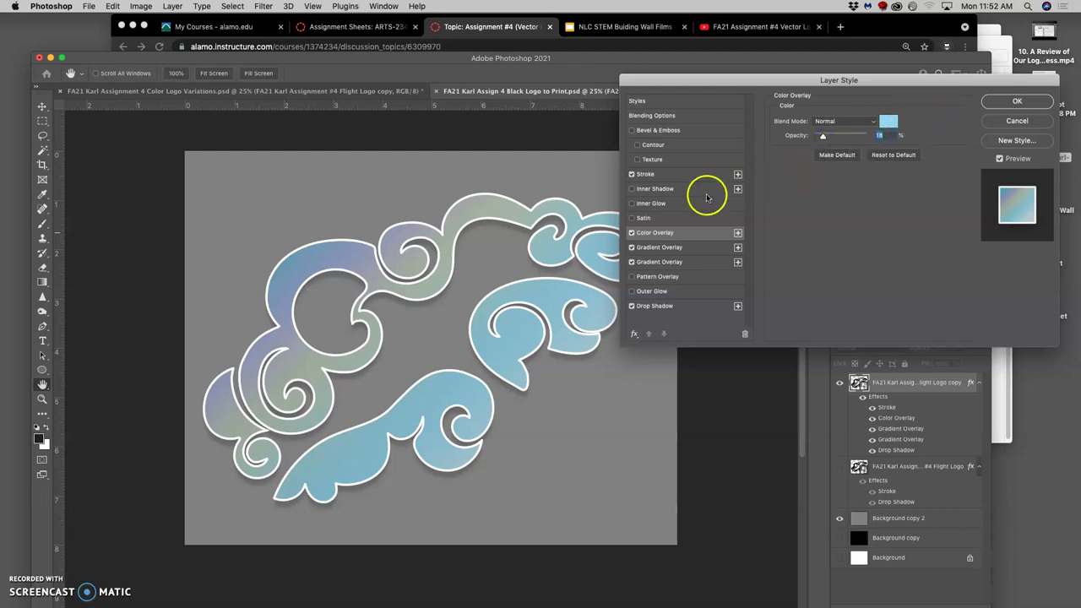
Add an Inner Glow and zoom in to inspect its grainy texture.
click(632, 204)
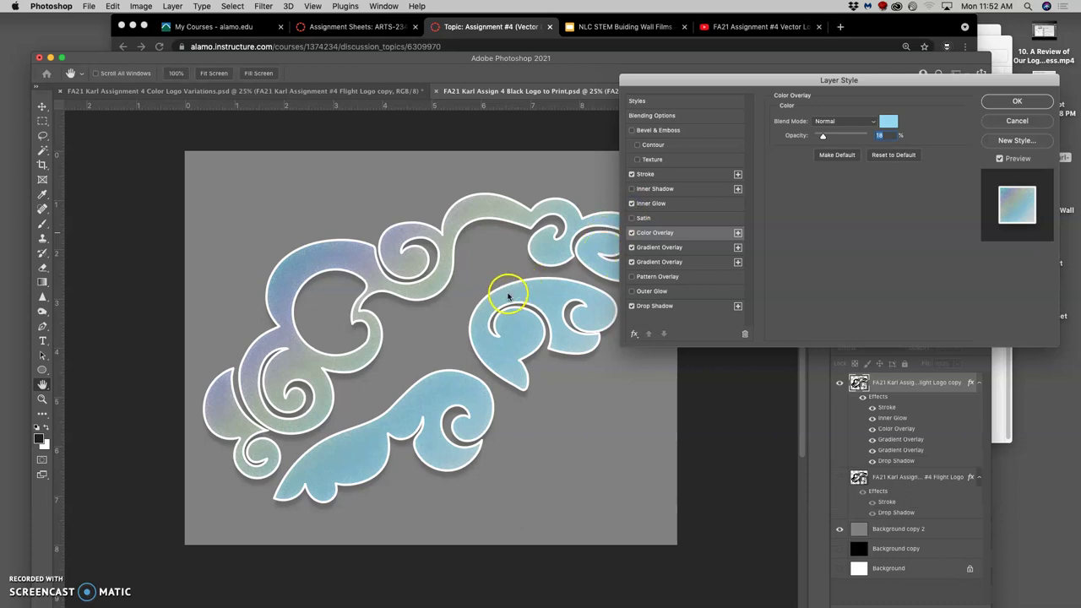
key(super+equal)
key(super+equal)
key(super+equal)
key(super+equal)
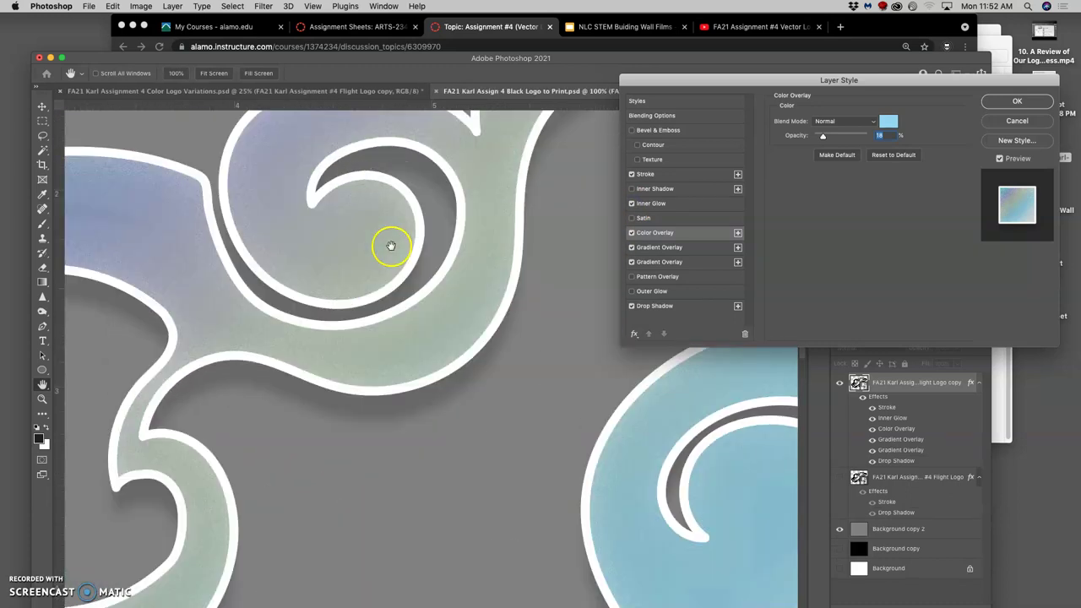
scroll(369, 244, left, 10)
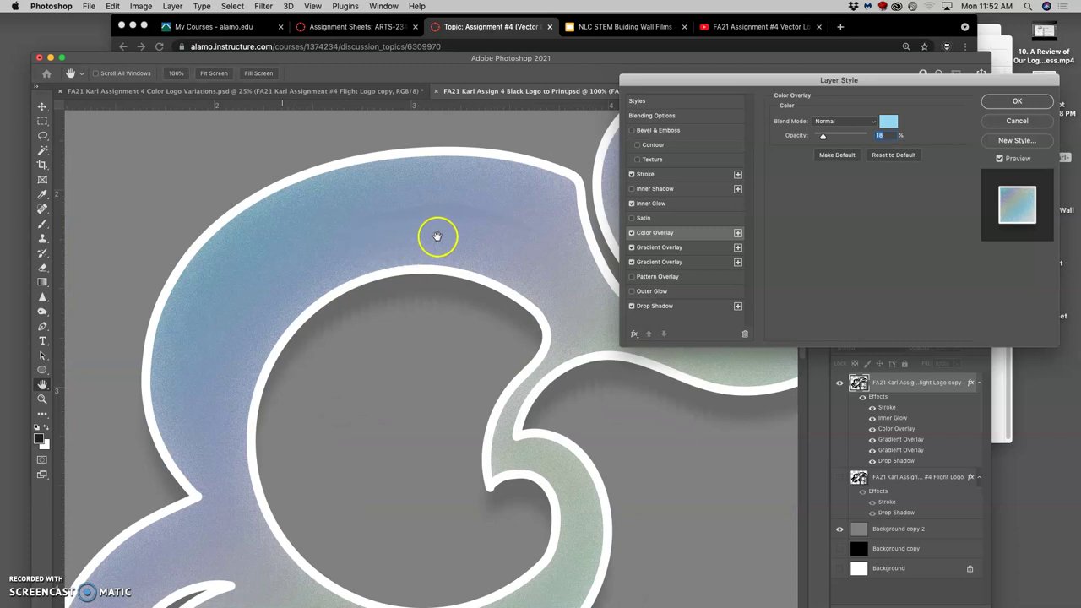
Replace the Inner Glow with Bevel & Emboss and apply the layer style.
click(632, 204)
click(632, 132)
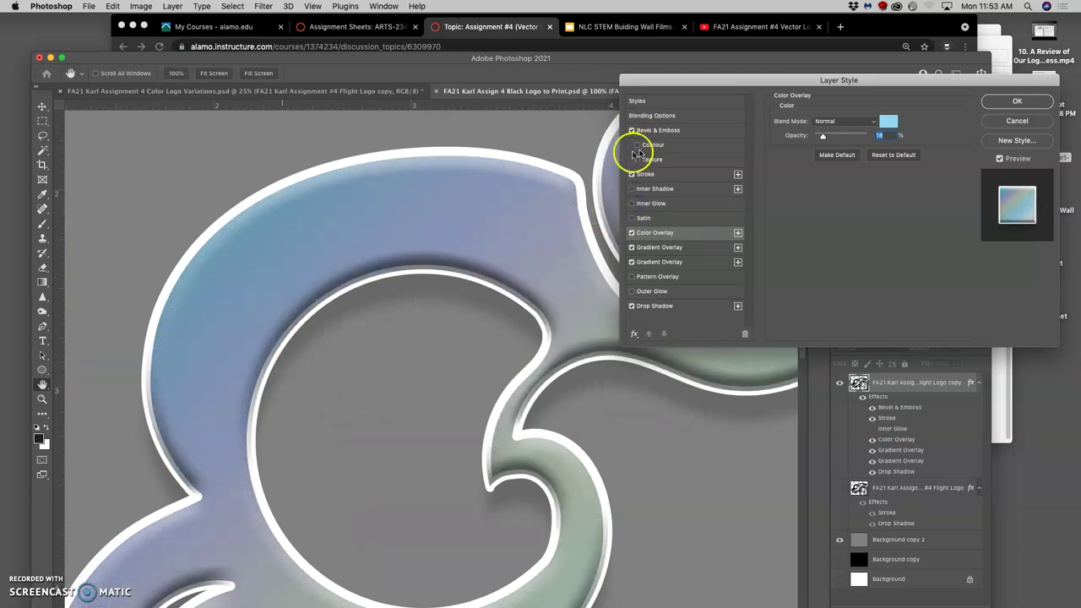
scroll(535, 242, right, 2)
scroll(536, 243, down, 5)
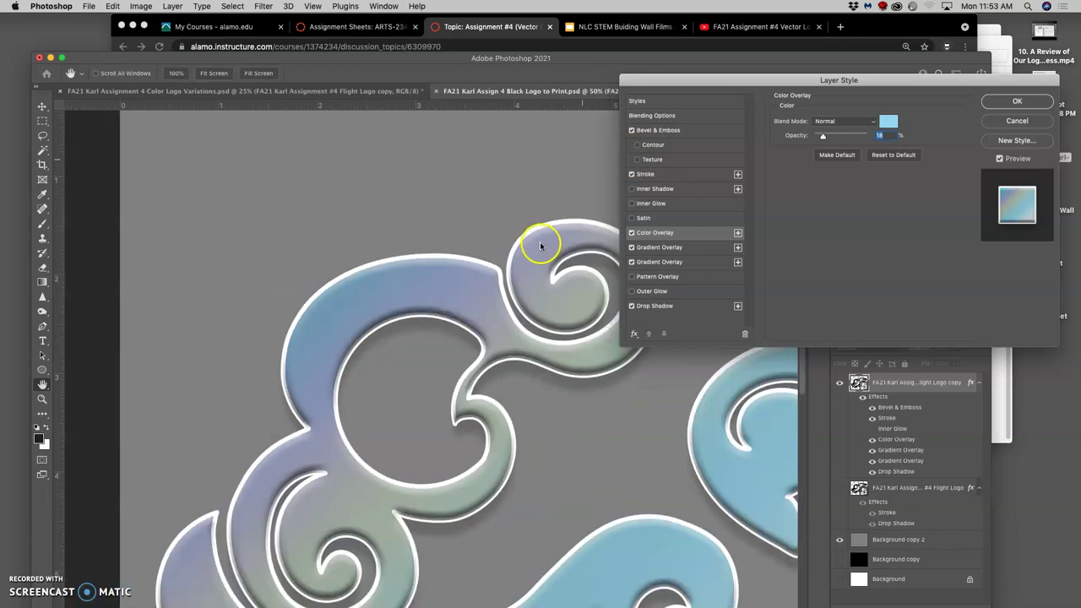
scroll(557, 290, right, 2)
scroll(557, 290, down, 1)
scroll(527, 296, down, 2)
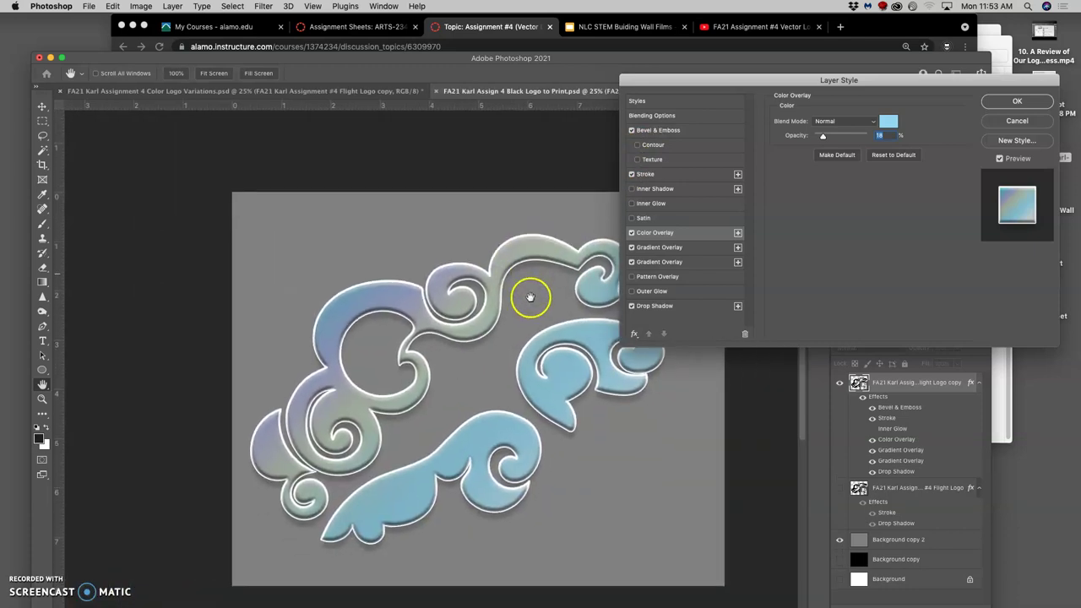
scroll(506, 306, up, 3)
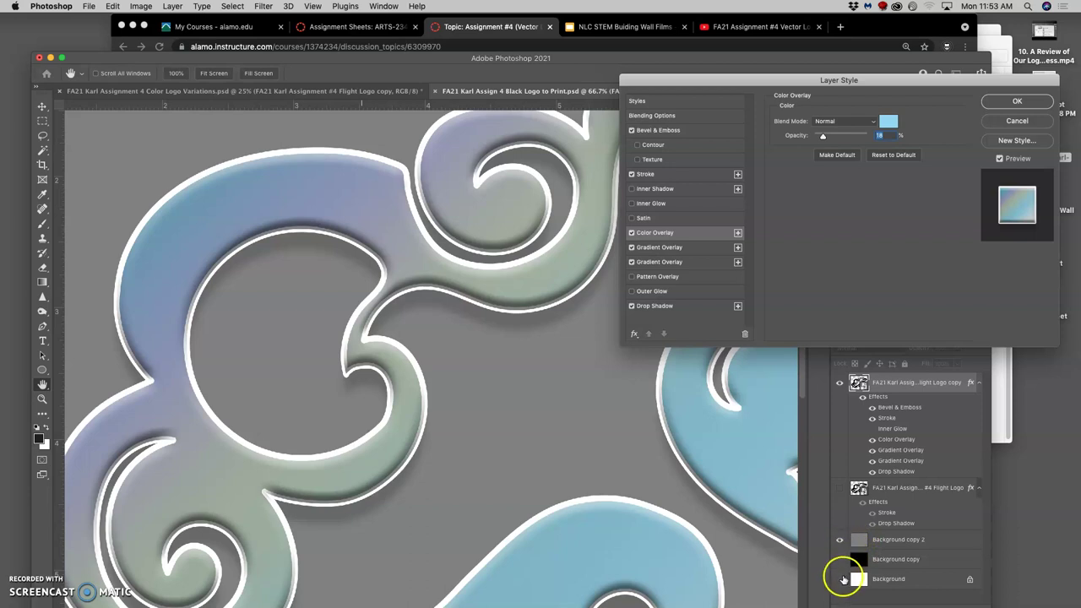
click(1016, 102)
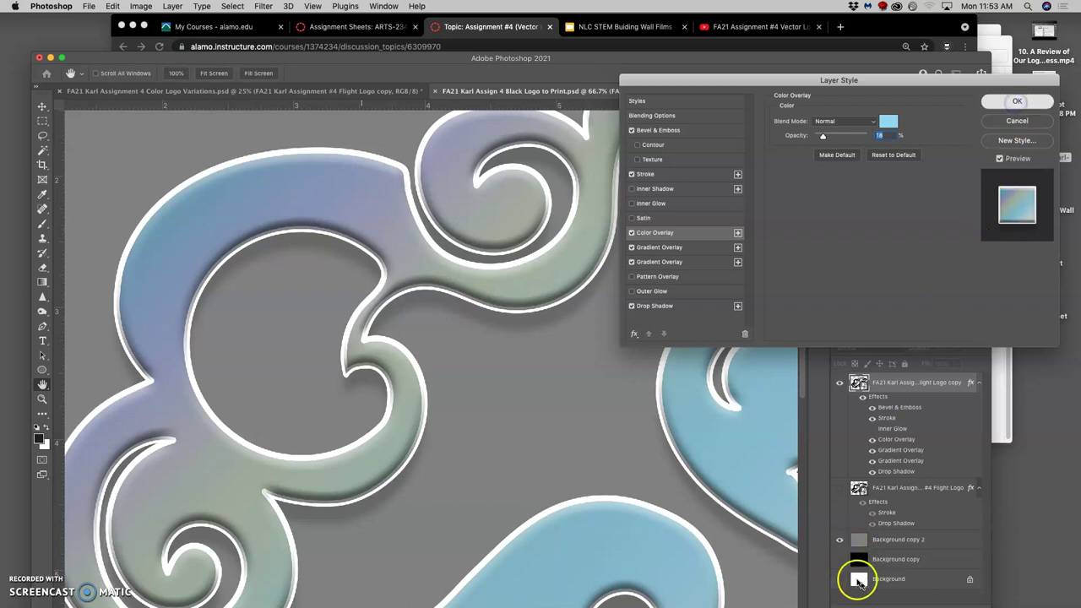
Show the white Background layer, hide Background copy 2, and compare the bevel on and off.
click(839, 569)
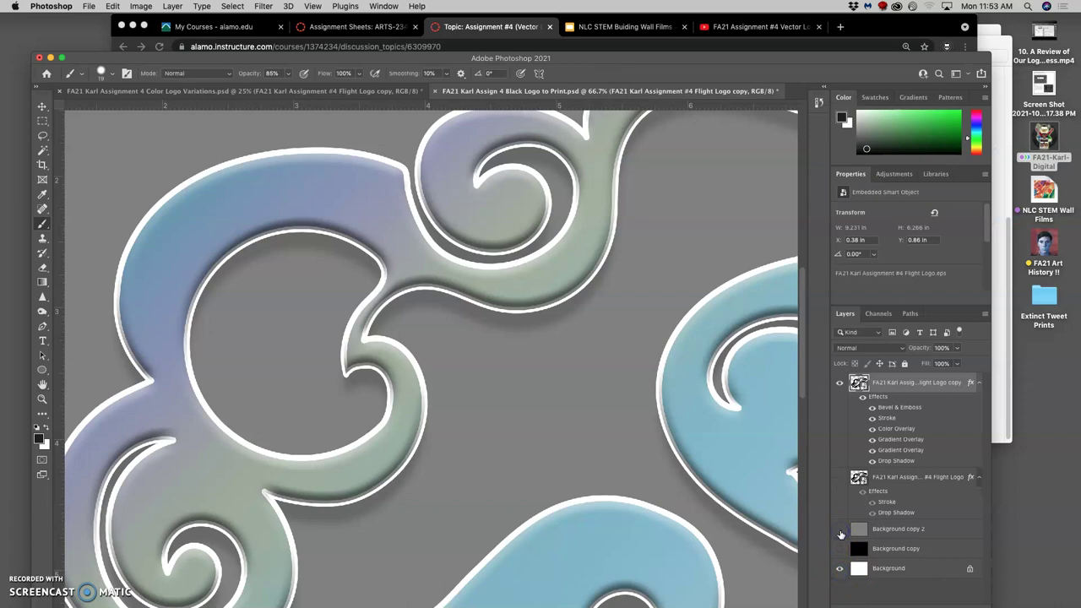
click(840, 534)
key(super+minus)
key(super+minus)
key(super+minus)
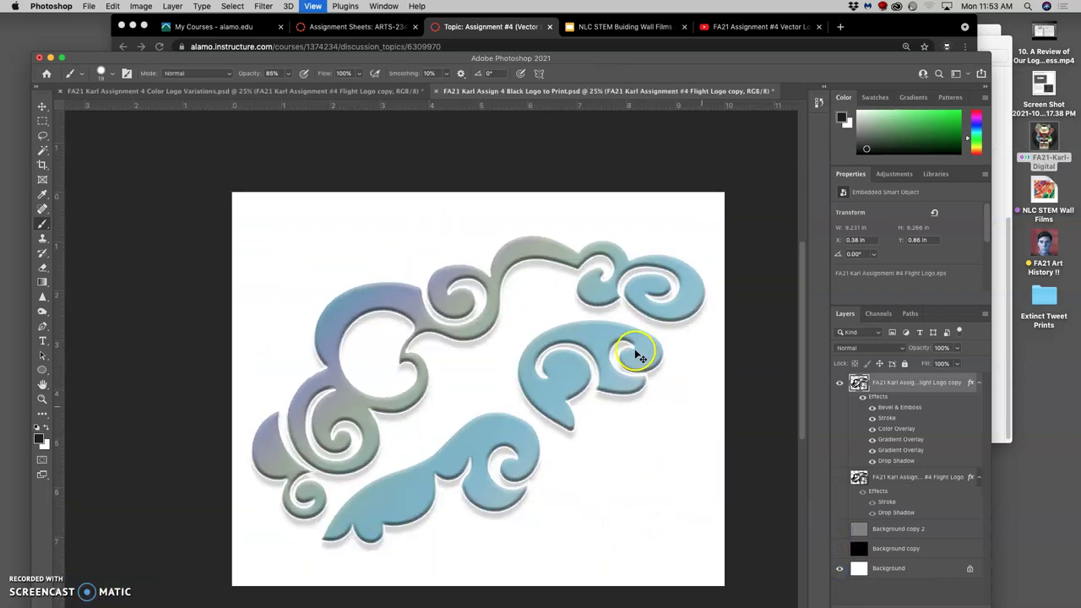
click(872, 409)
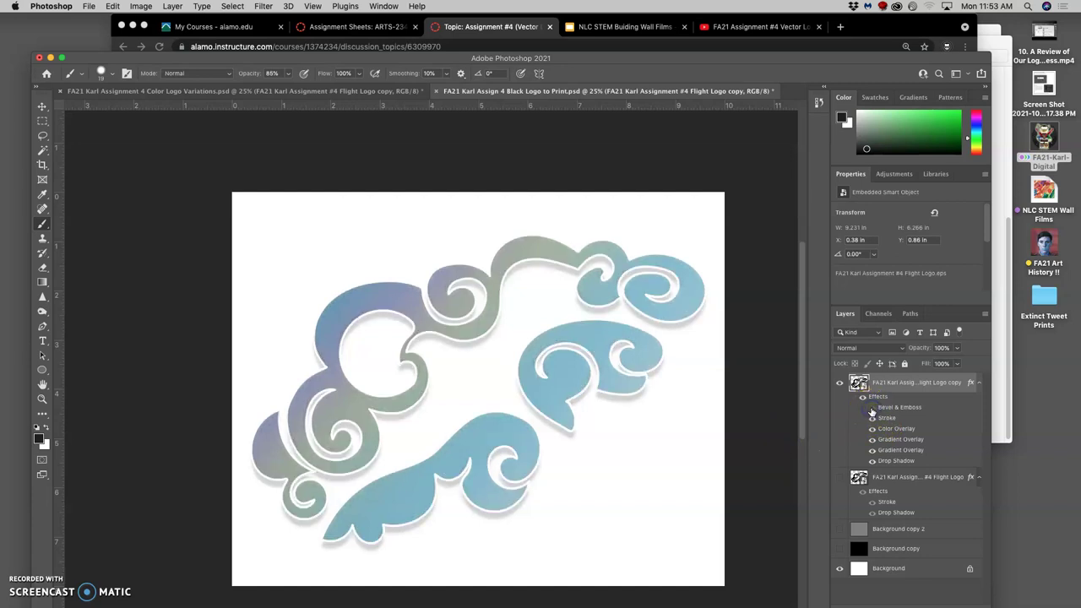
click(873, 409)
click(872, 408)
click(873, 409)
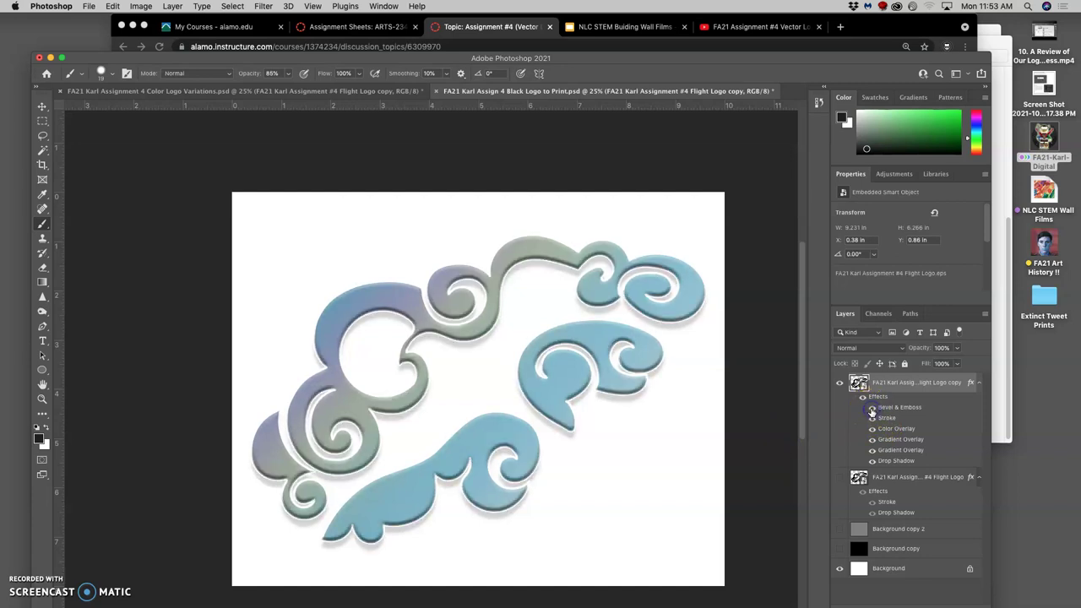
Reopen the Bevel & Emboss settings and zoom in on the logo's upper edges.
double_click(897, 408)
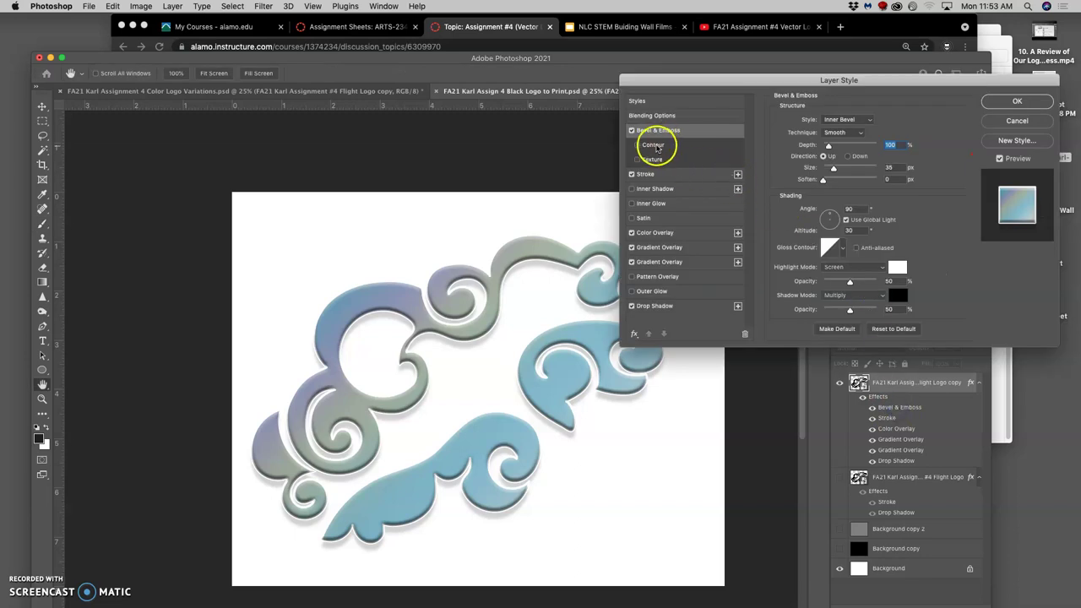
click(570, 236)
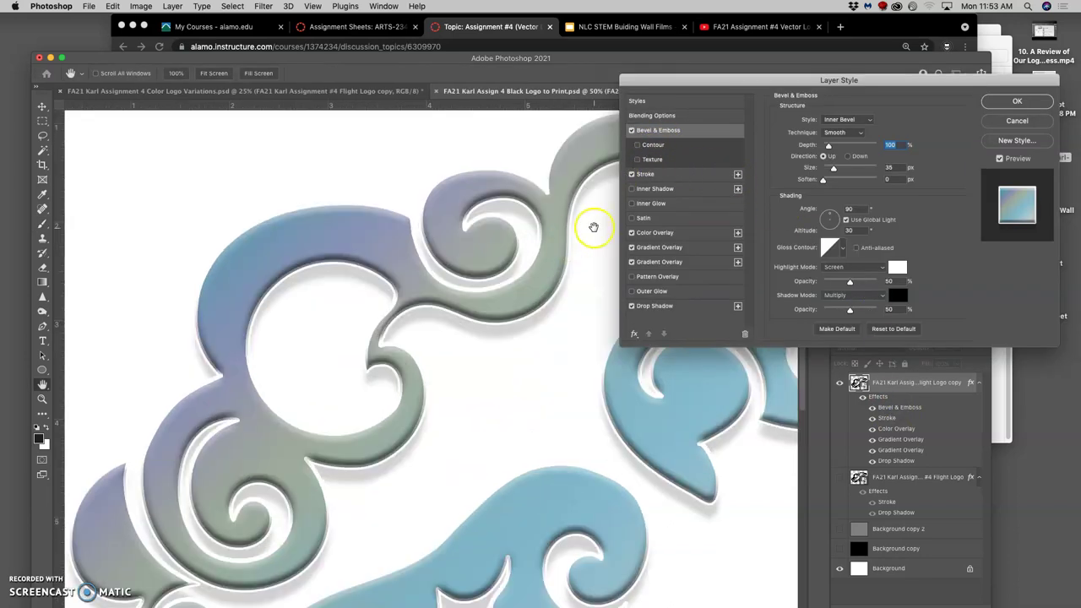
click(591, 226)
click(591, 229)
click(592, 228)
scroll(466, 208, up, 5)
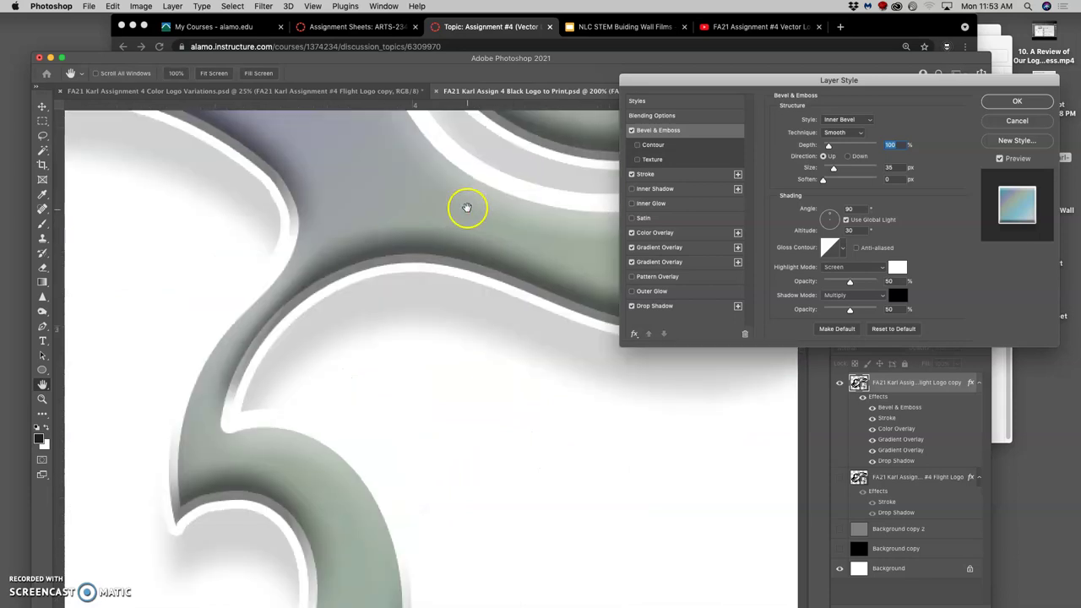
Enable Contour on the bevel, adjust its range, and choose a flatter contour preset.
click(637, 146)
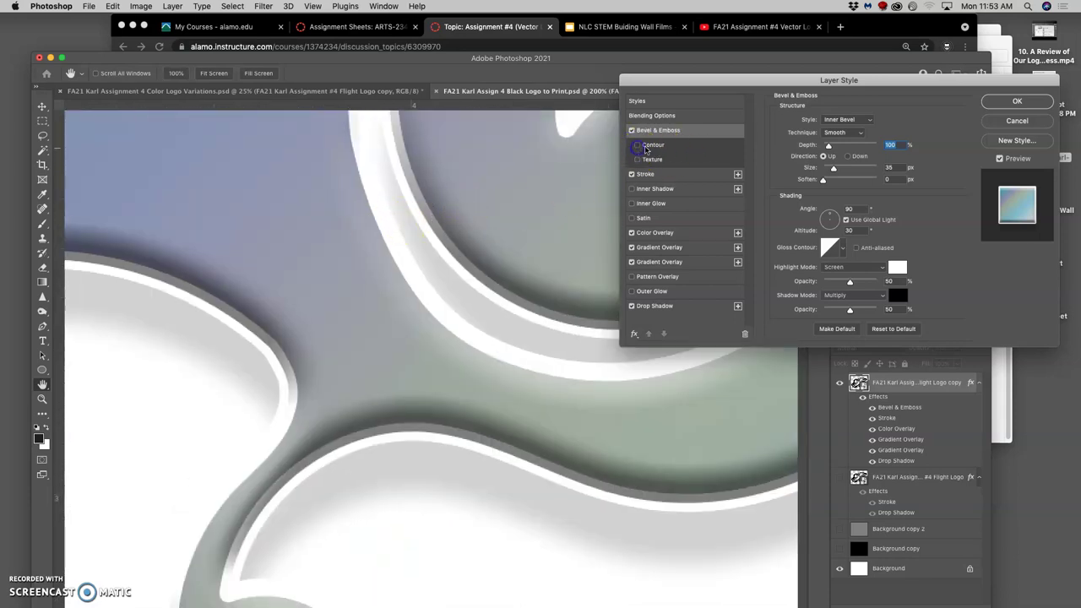
click(656, 146)
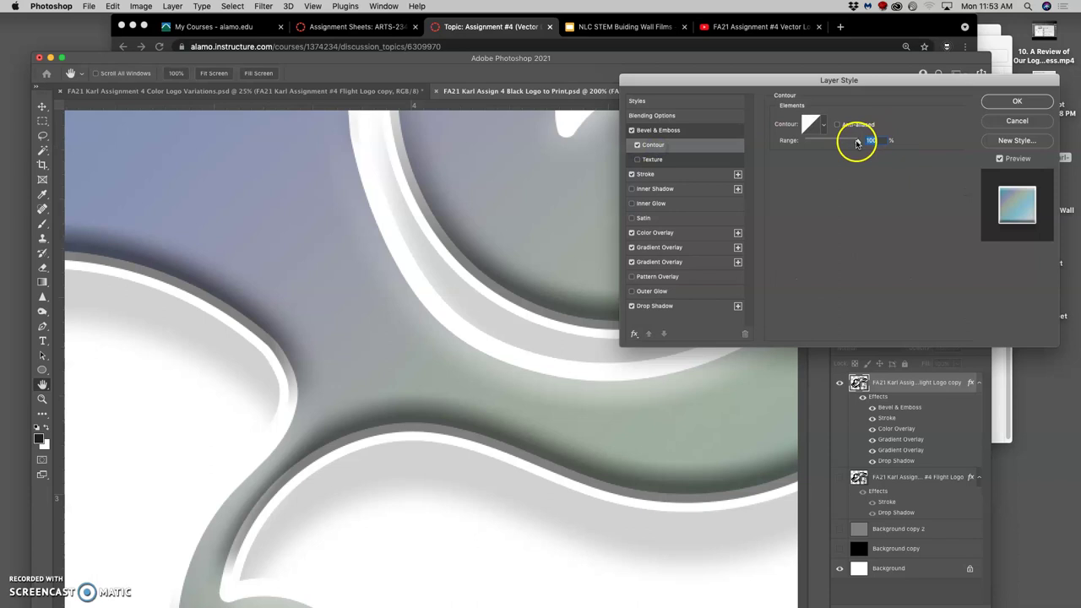
drag(842, 144, 819, 144)
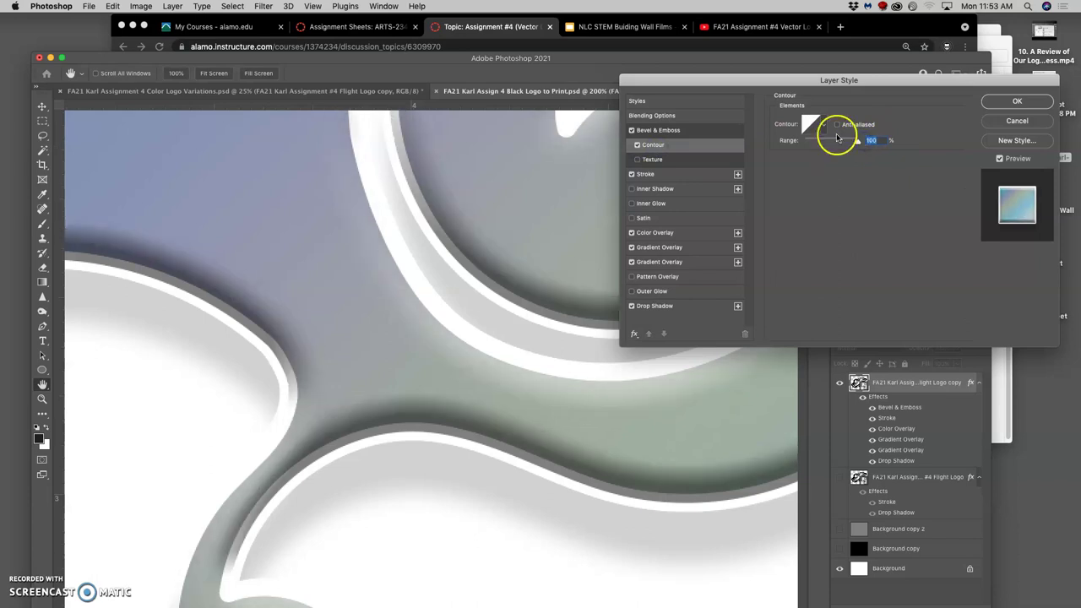
click(824, 125)
mouse_move(834, 140)
mouse_down()
mouse_move(767, 154)
mouse_move(784, 114)
mouse_move(402, 251)
mouse_move(444, 319)
mouse_move(583, 225)
mouse_move(759, 169)
mouse_move(826, 169)
mouse_up()
scroll(485, 244, up, 3)
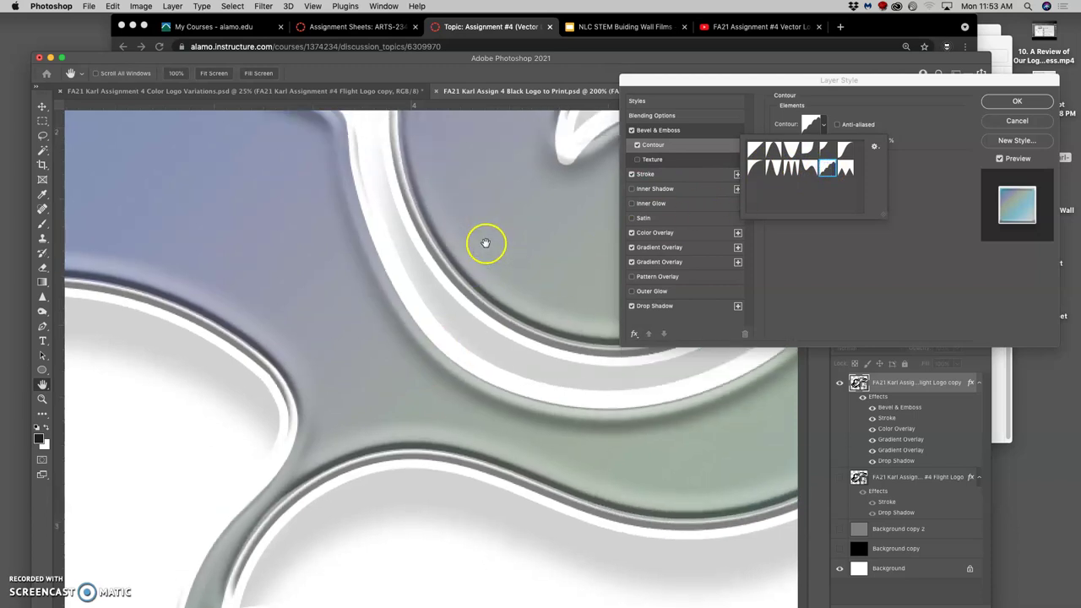
click(792, 169)
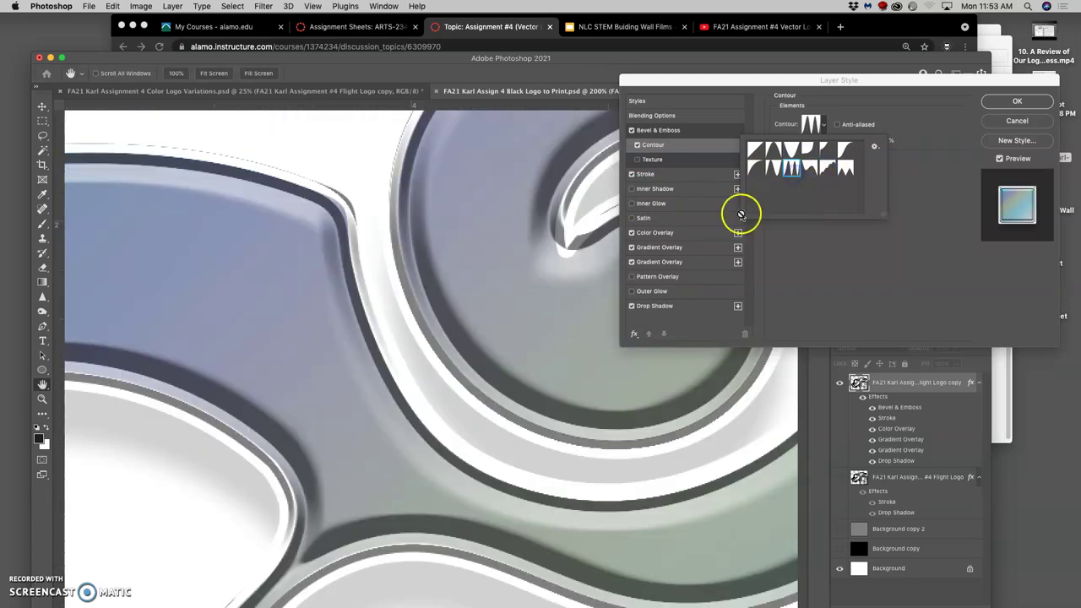
click(758, 173)
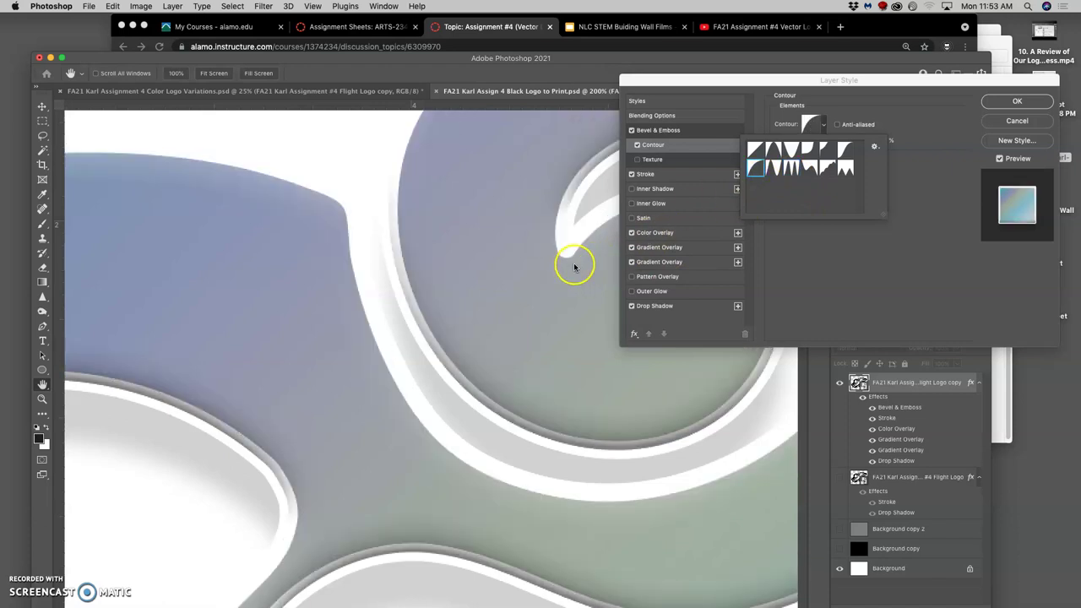
scroll(536, 287, right, 5)
scroll(536, 287, down, 3)
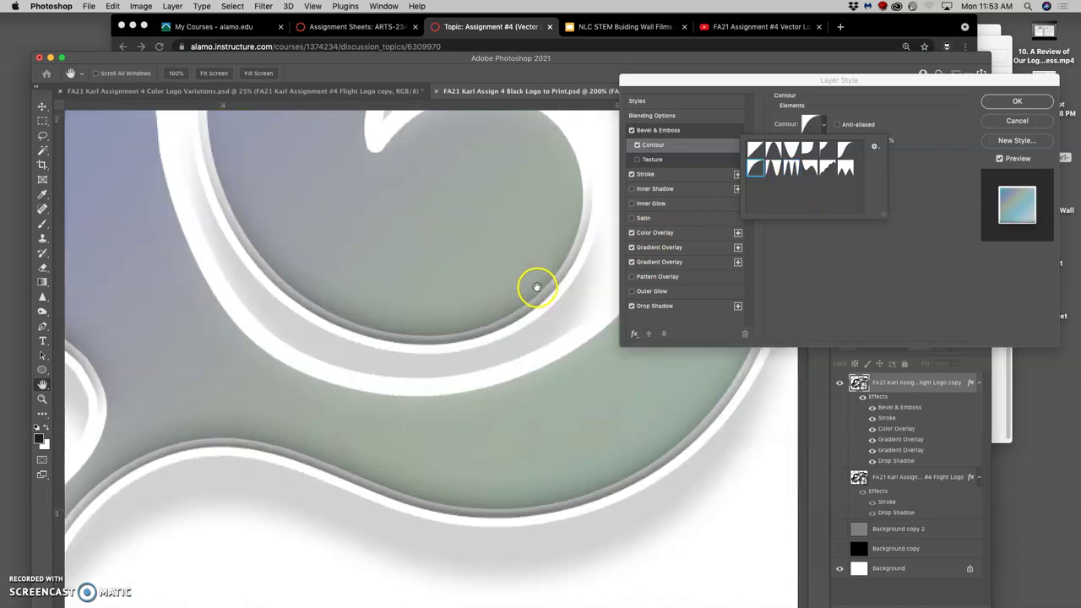
Turn off the Stroke outline and inspect the swirl edges at different zoom levels.
click(632, 175)
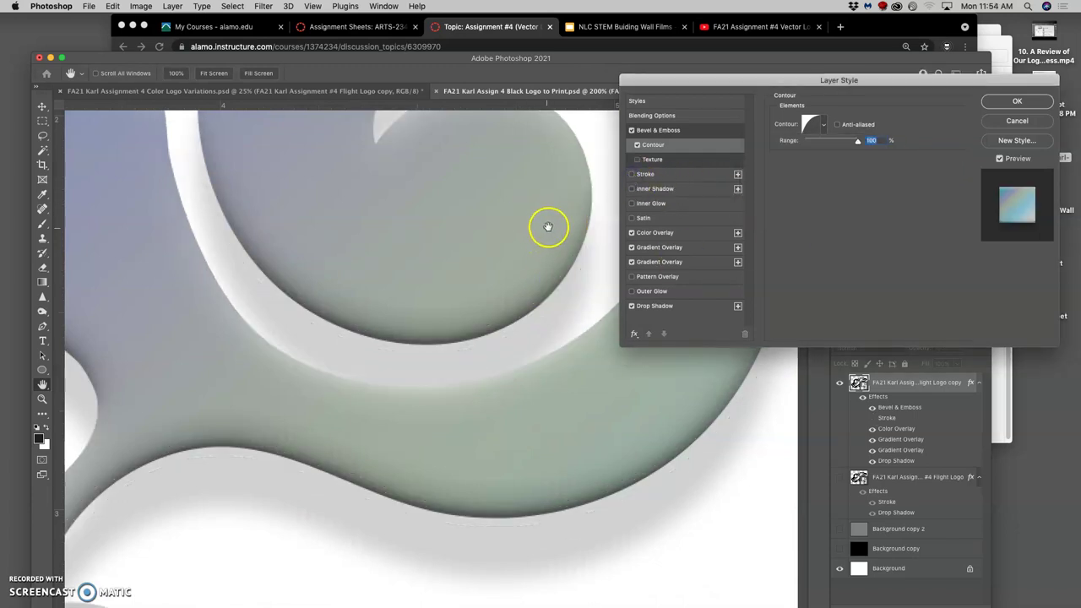
click(632, 175)
click(632, 175)
alt+click(572, 241)
alt+click(571, 248)
alt+click(554, 280)
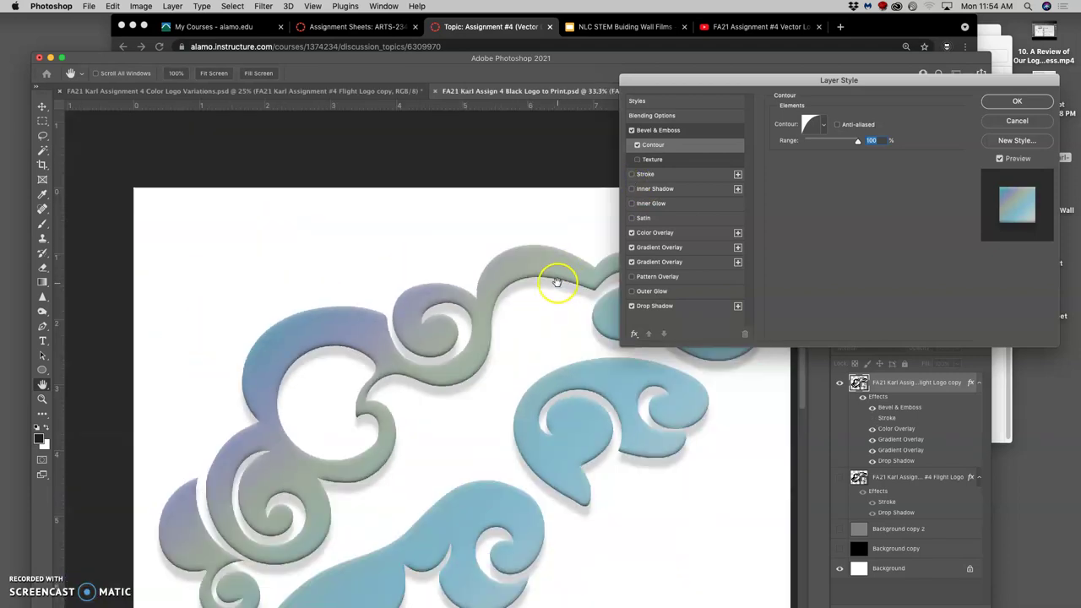
alt+click(555, 282)
super+click(526, 284)
super+click(473, 282)
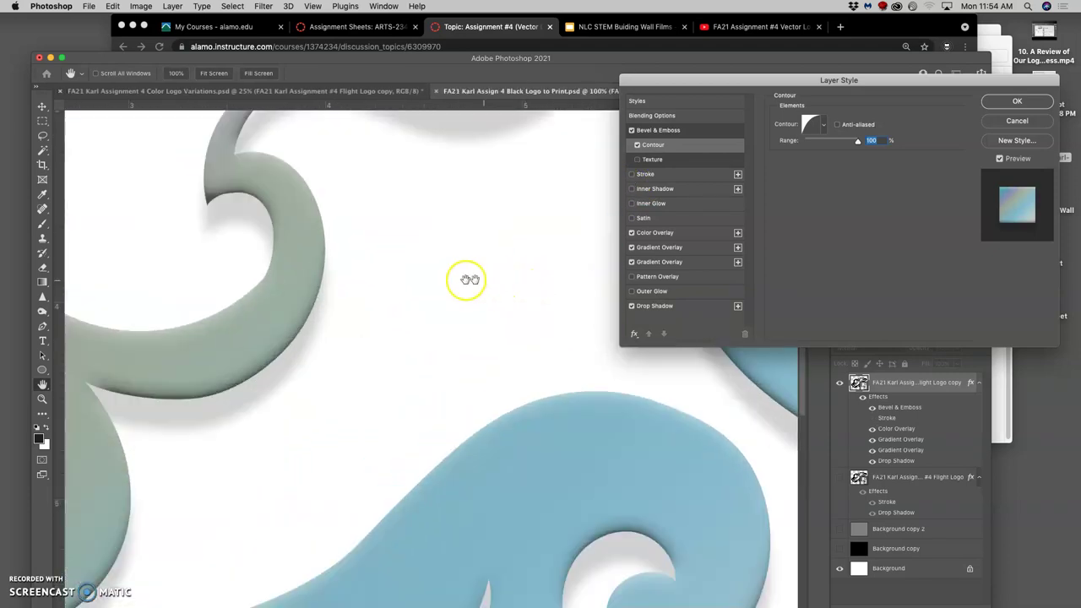
super+click(435, 279)
super+click(425, 275)
super+click(427, 278)
super+click(472, 282)
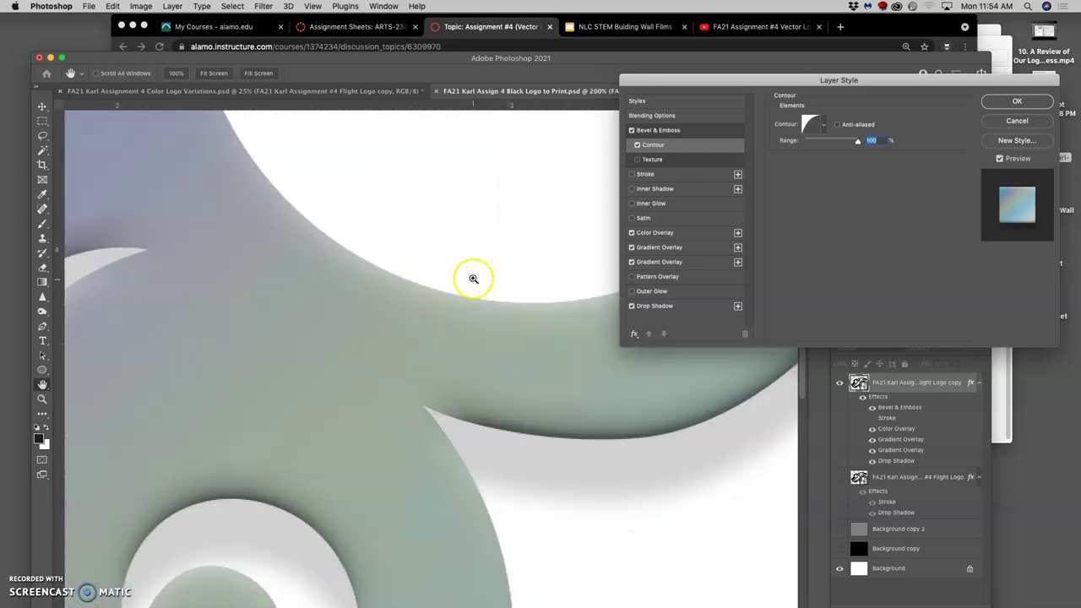
Enable Texture on the bevel and pick the third Grass pattern from the Trees group.
click(637, 159)
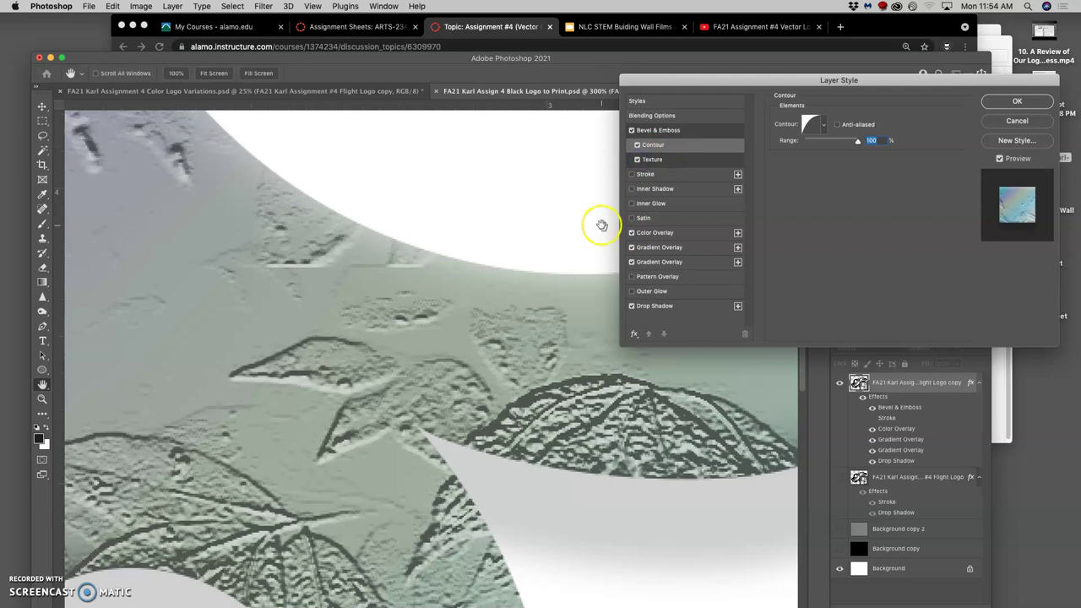
click(684, 161)
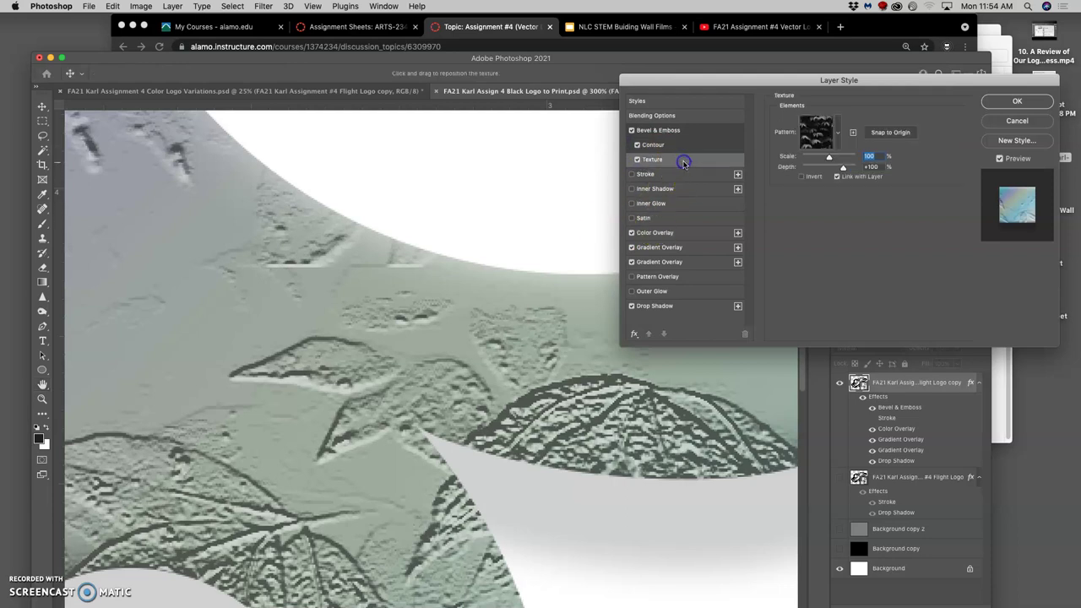
click(836, 134)
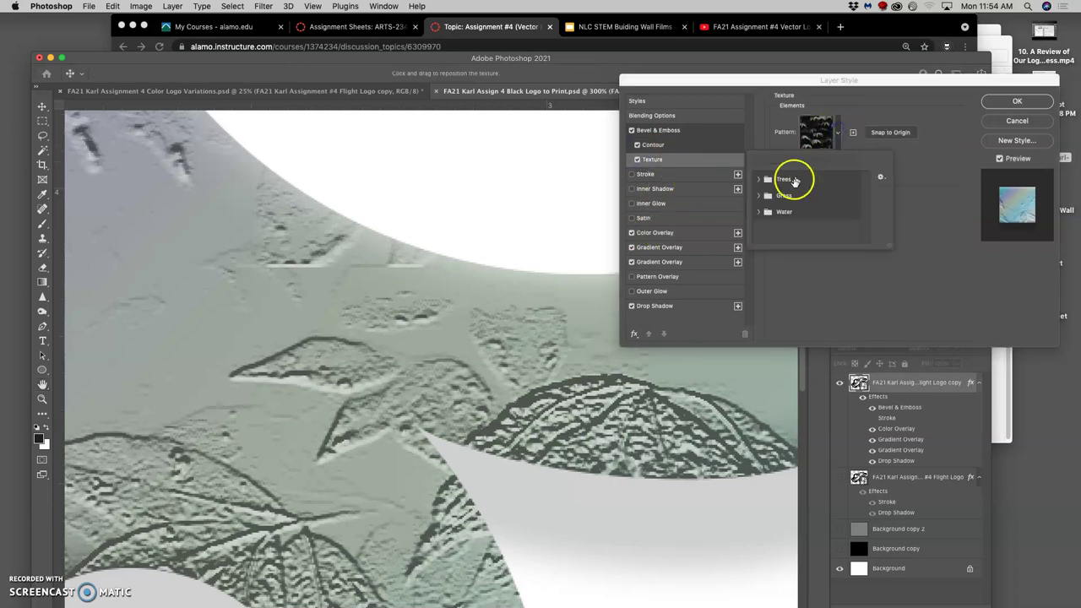
click(879, 145)
click(836, 133)
click(757, 180)
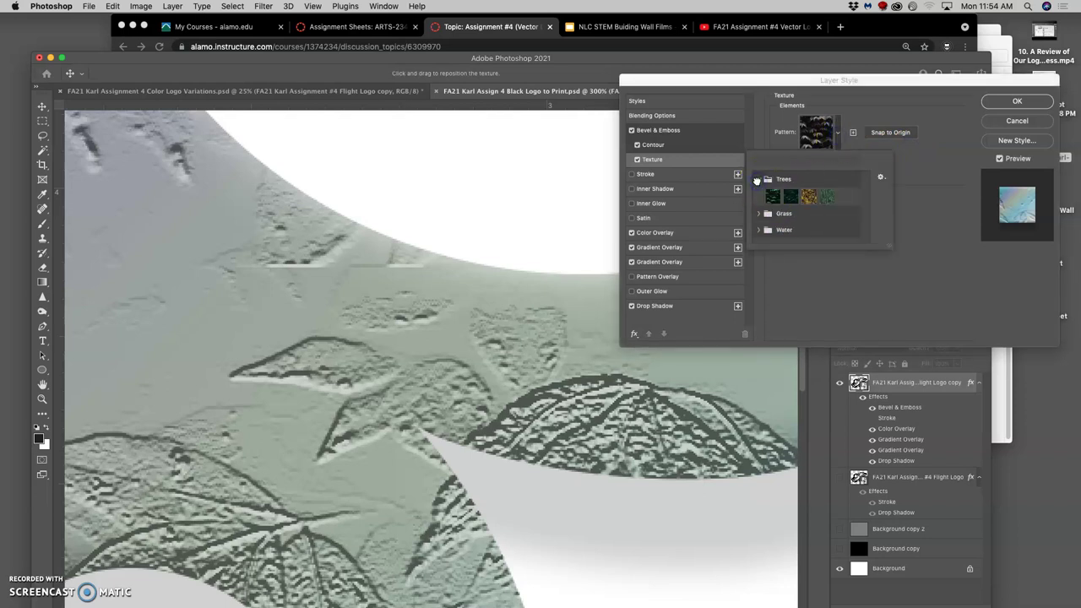
click(759, 212)
click(791, 228)
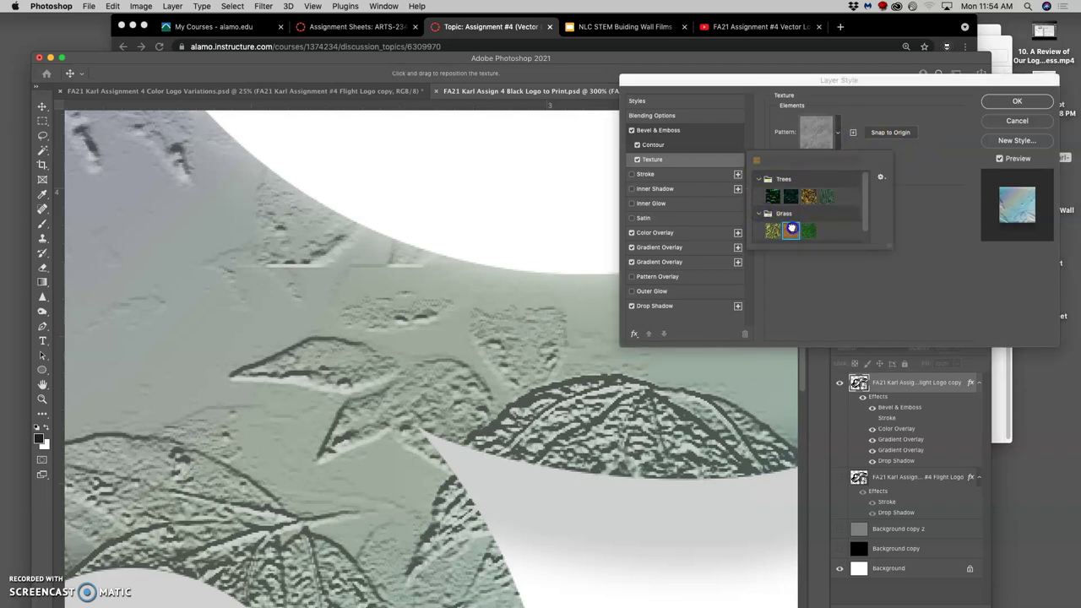
click(807, 230)
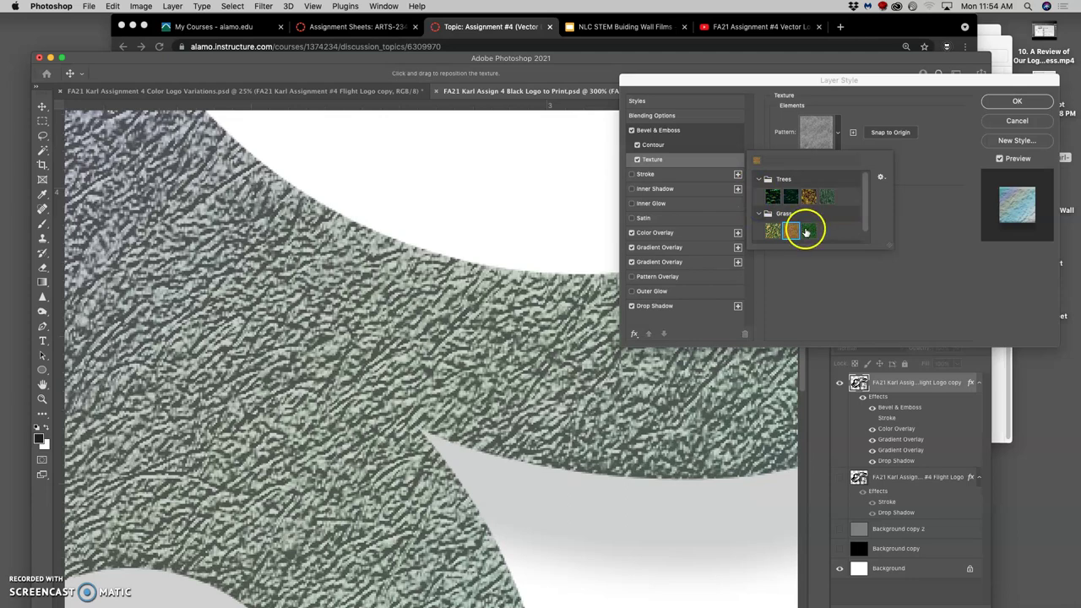
click(773, 230)
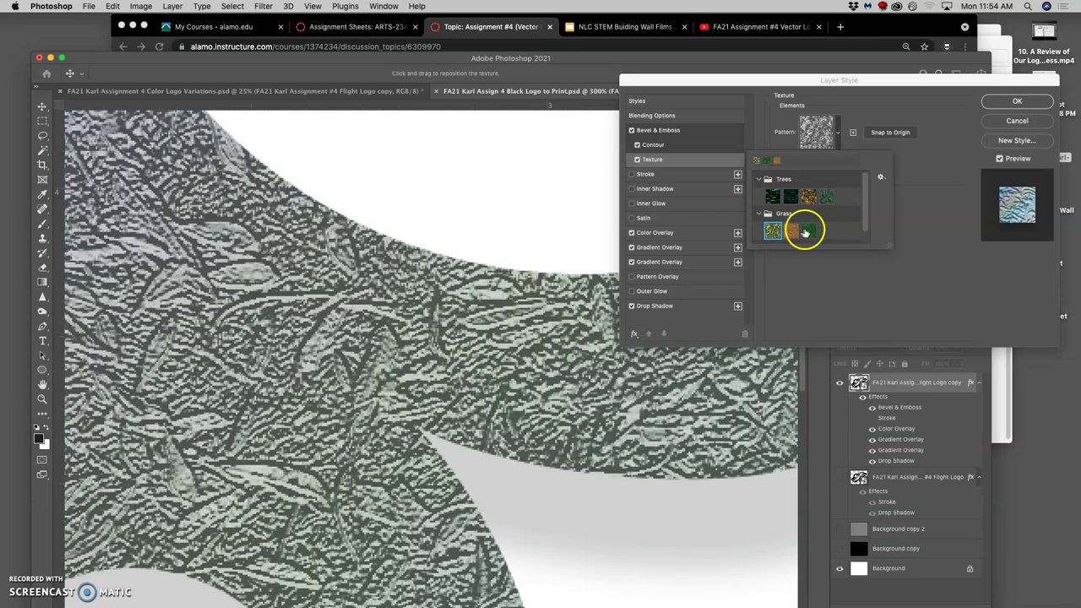
click(808, 230)
click(906, 162)
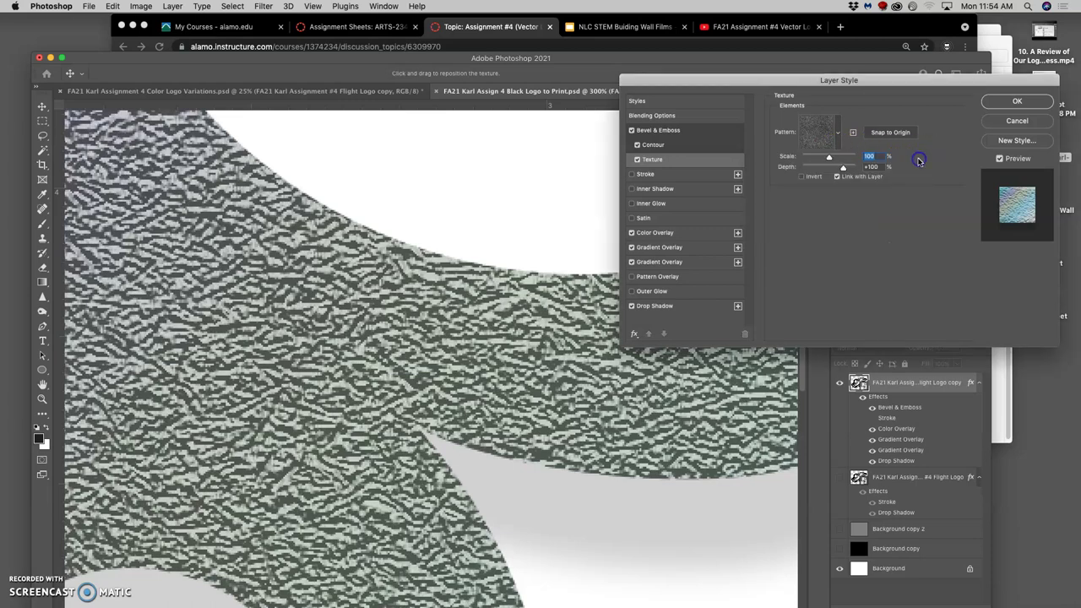
Set the texture to 73% scale and +10 depth, then apply the layer style.
mouse_move(844, 168)
mouse_down()
mouse_move(818, 172)
mouse_move(810, 161)
mouse_move(831, 169)
mouse_up()
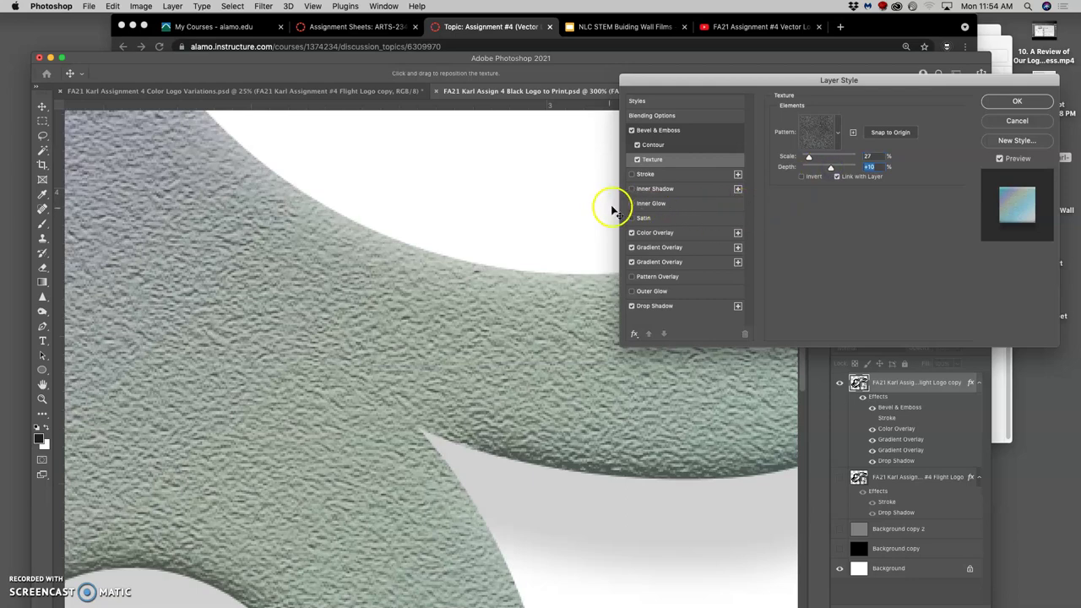
scroll(560, 215, down, 5)
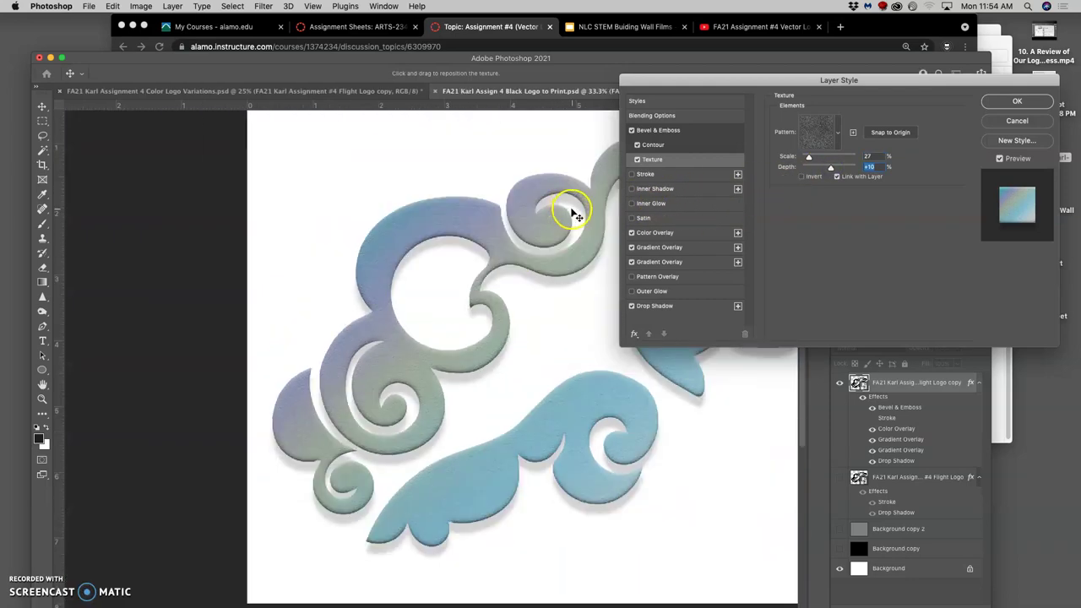
scroll(573, 215, up, 5)
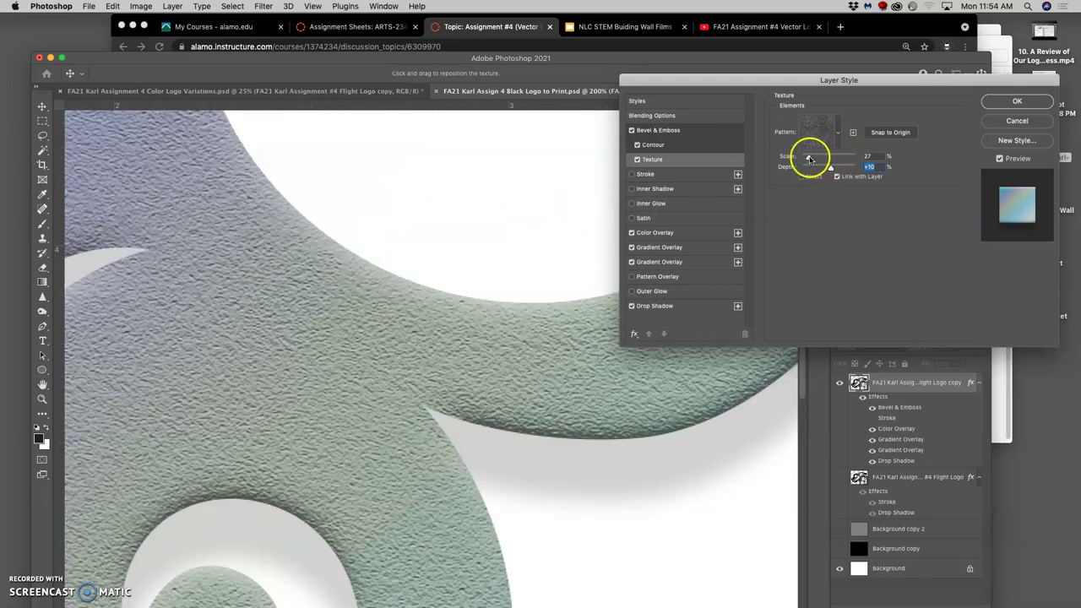
drag(818, 159, 831, 168)
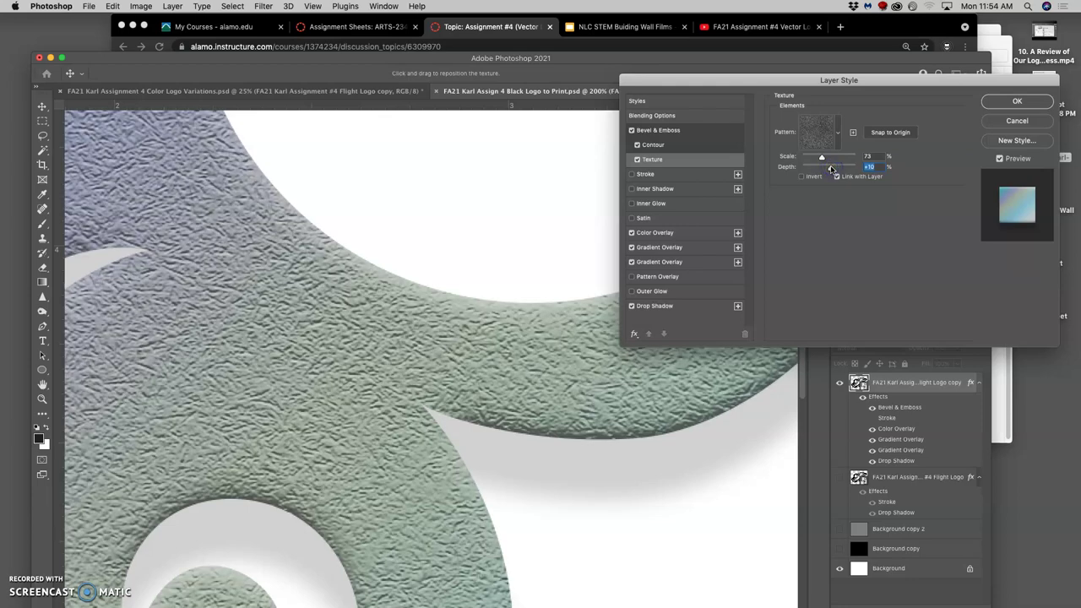
click(1010, 102)
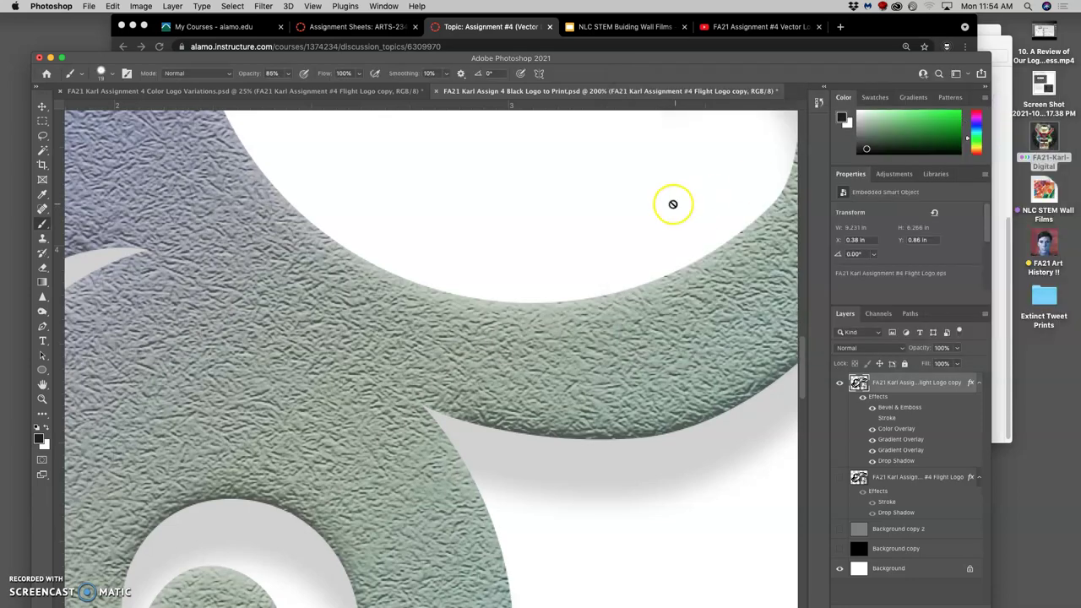
key(super+minus)
key(super+minus)
key(super+minus)
key(super+minus)
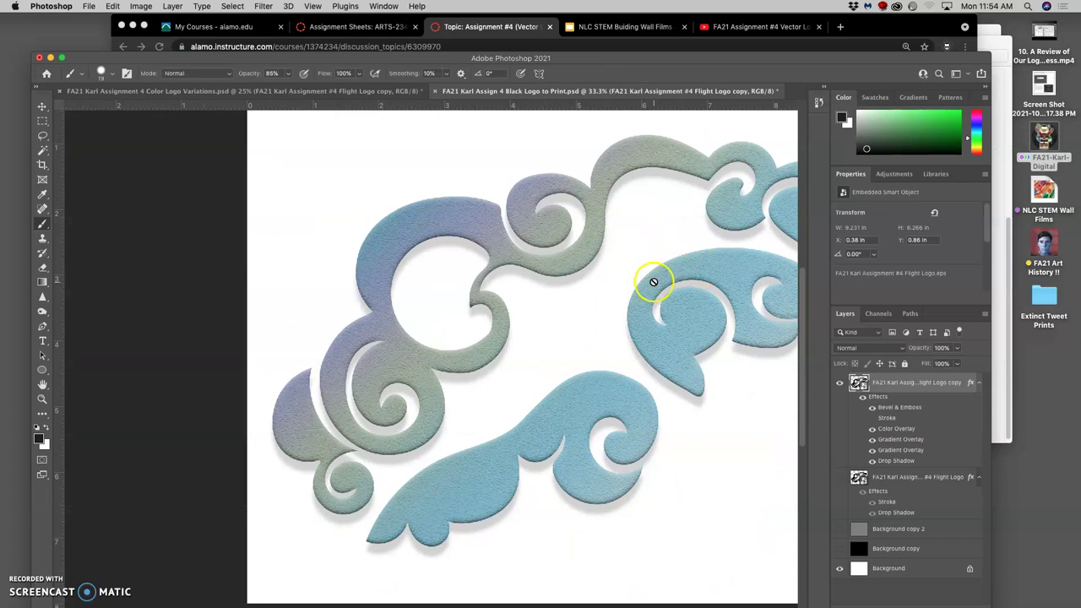
scroll(653, 281, right, 5)
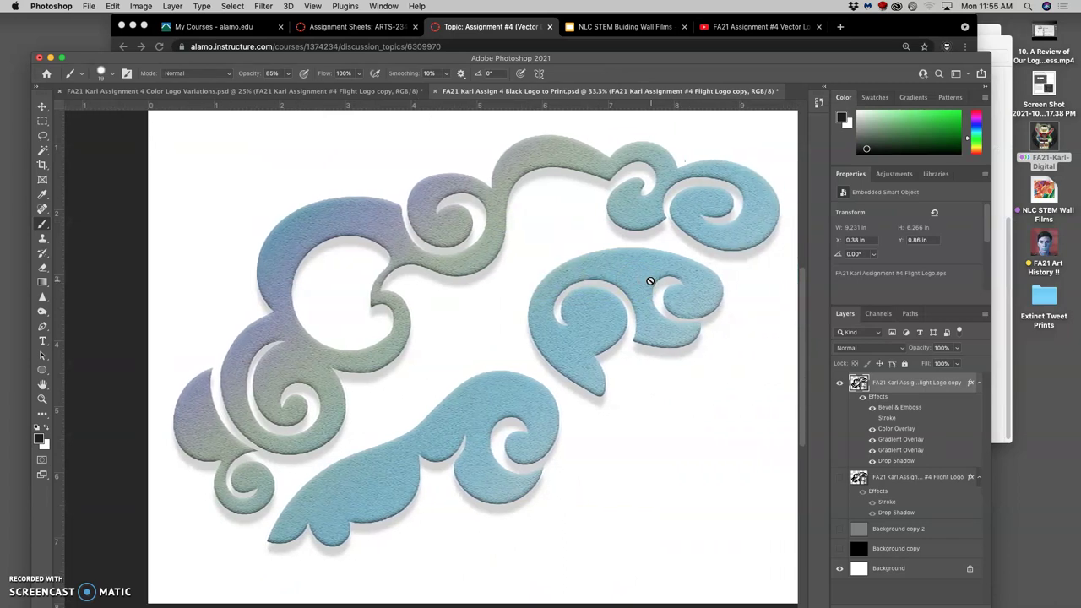
scroll(656, 282, right, 2)
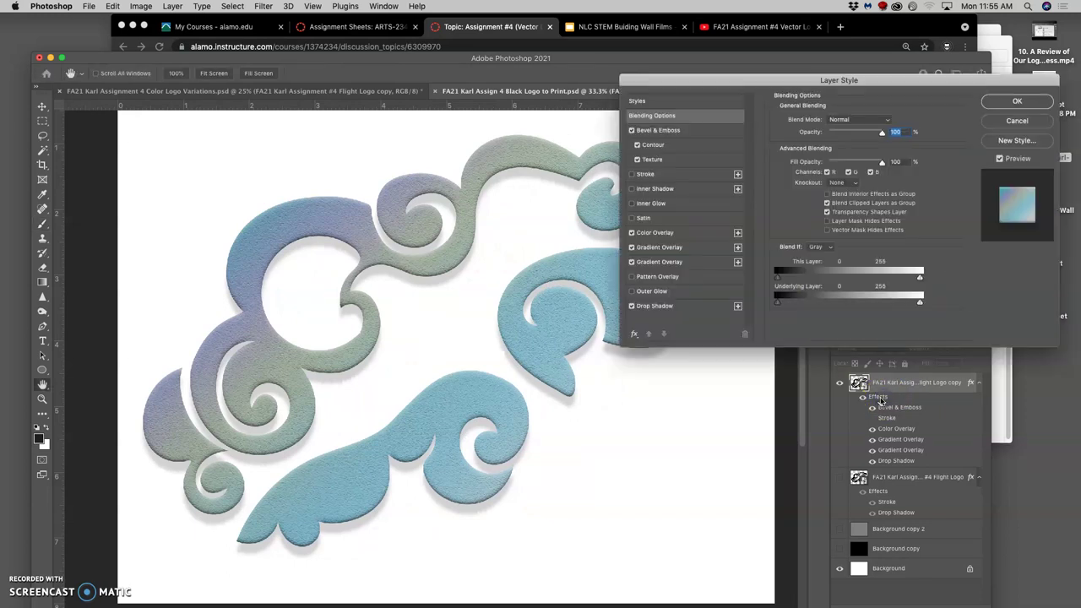
Try adding a Satin effect to the logo and adjust its opacity.
click(633, 221)
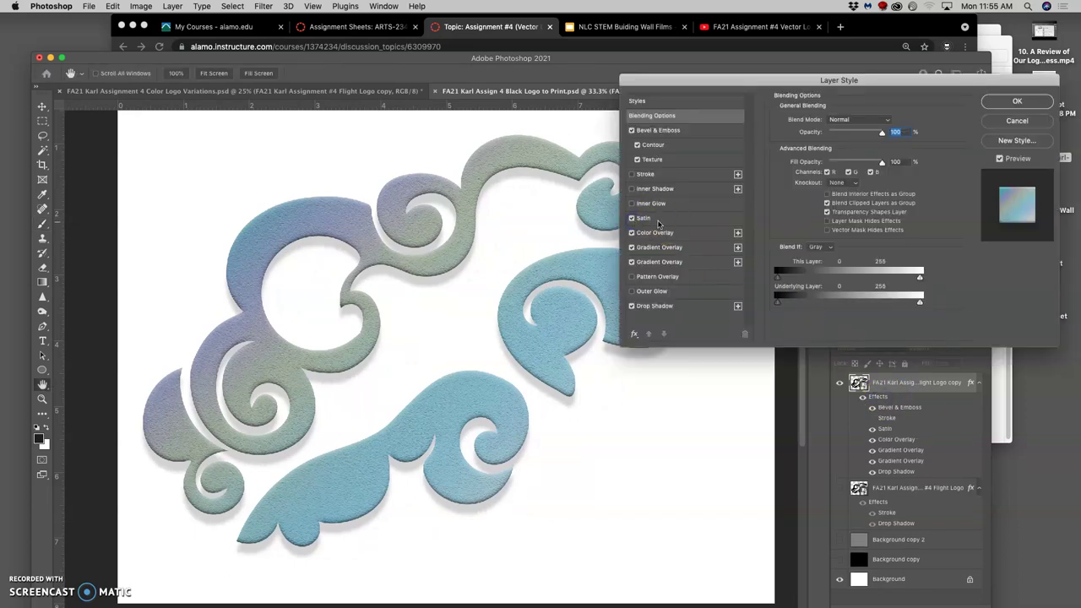
click(661, 218)
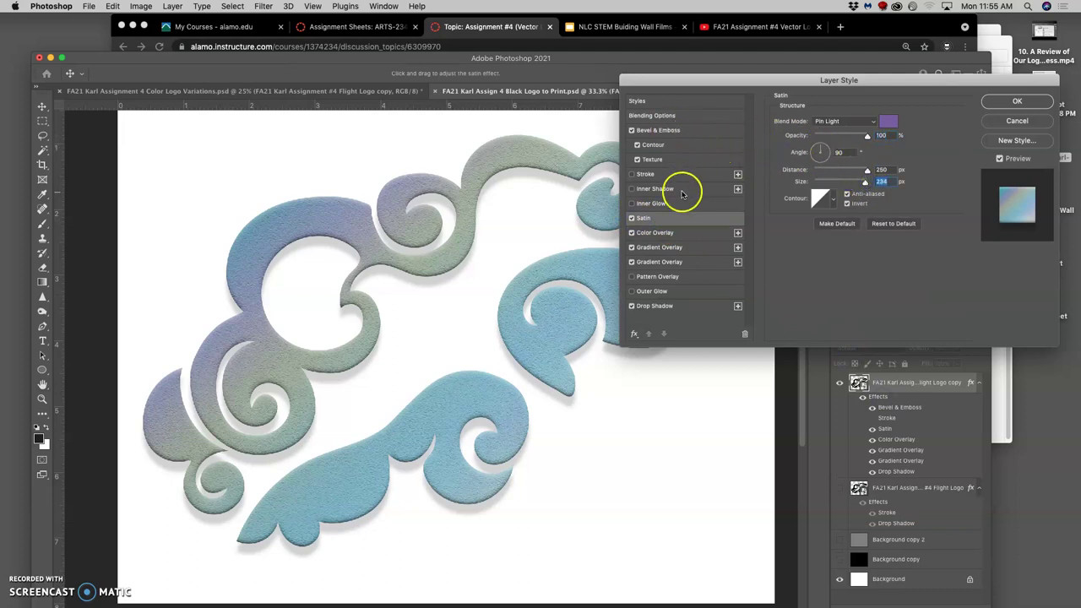
key(Tab)
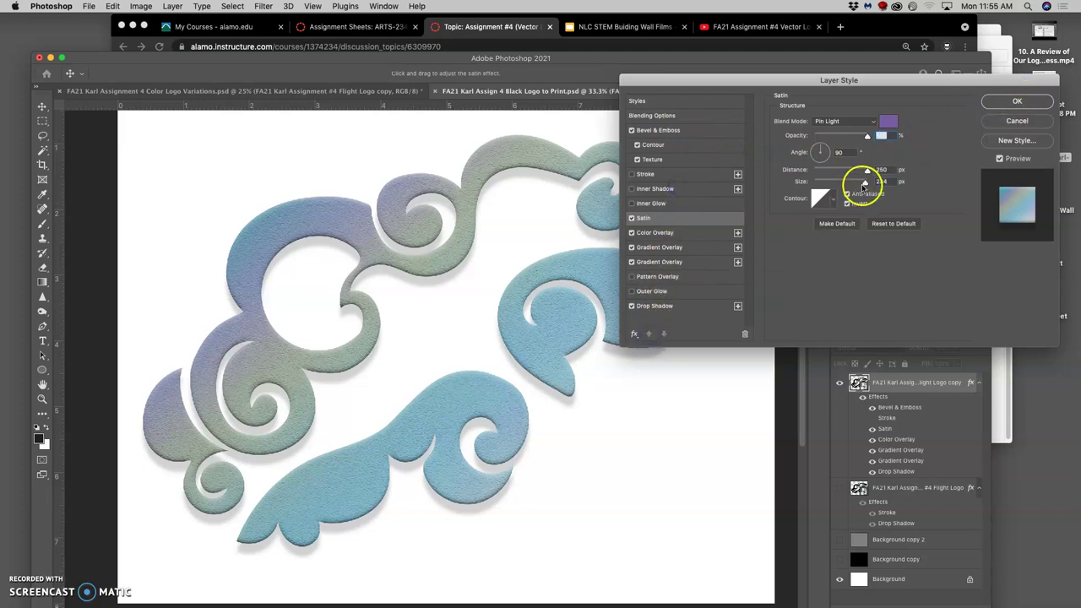
click(914, 150)
Lower the Bevel & Emboss shadow opacity to about 44% and apply the style.
click(677, 132)
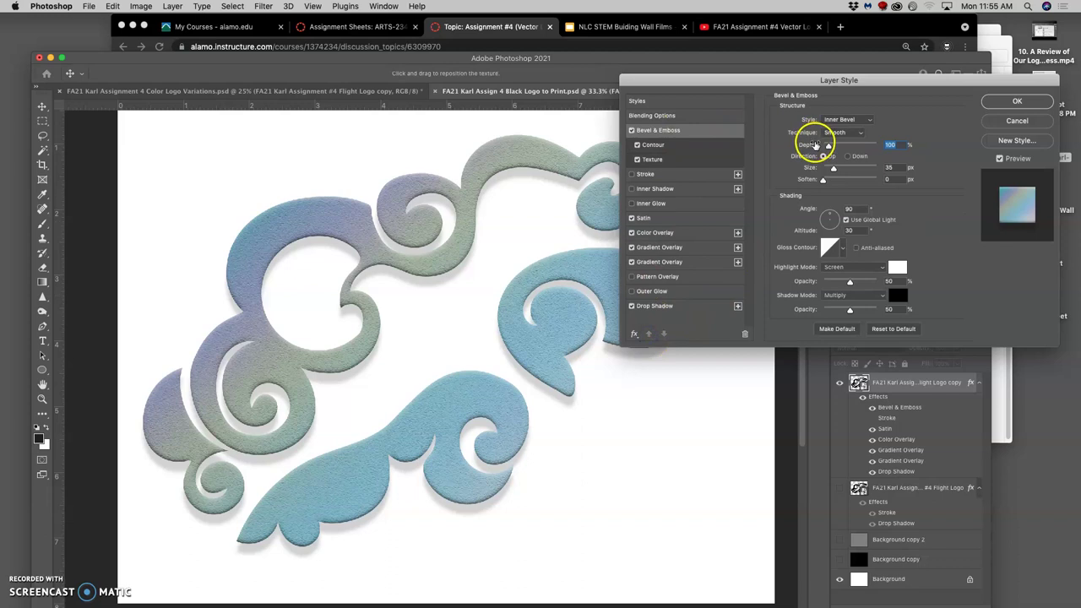
click(691, 137)
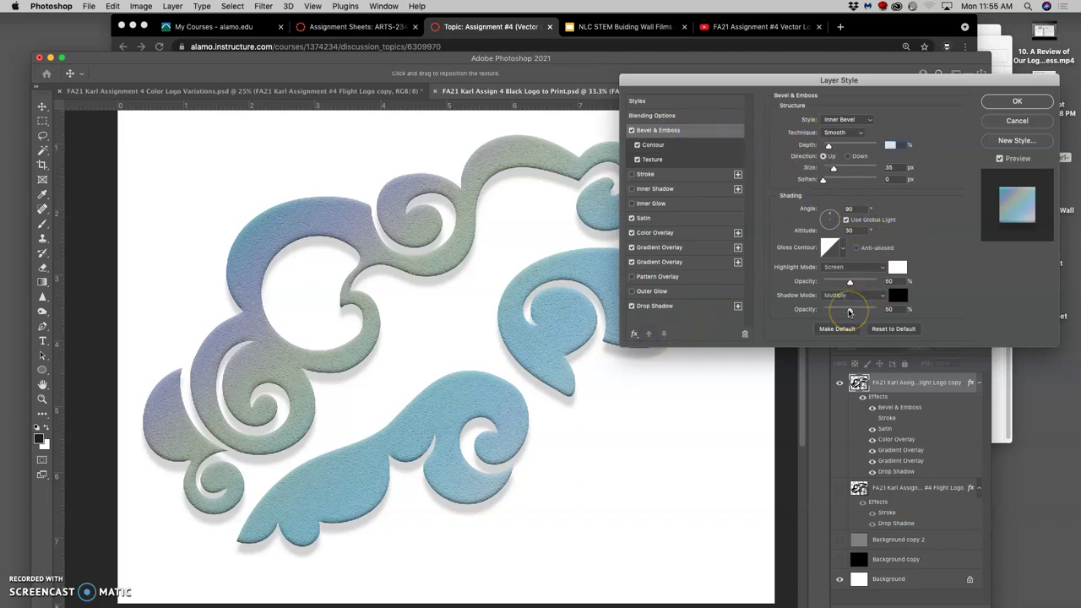
drag(849, 312, 836, 311)
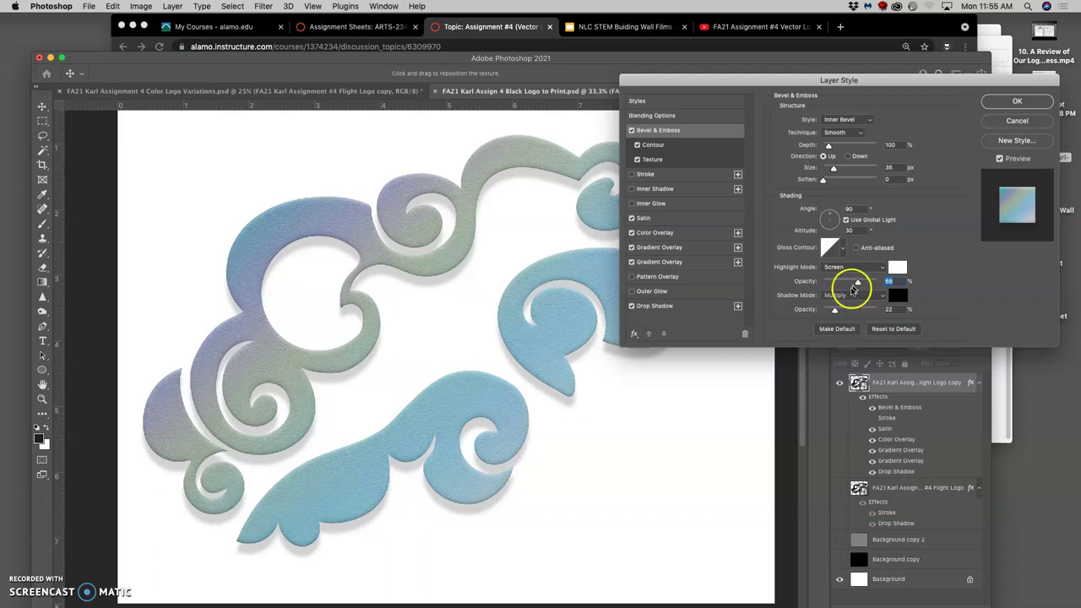
drag(845, 311, 845, 310)
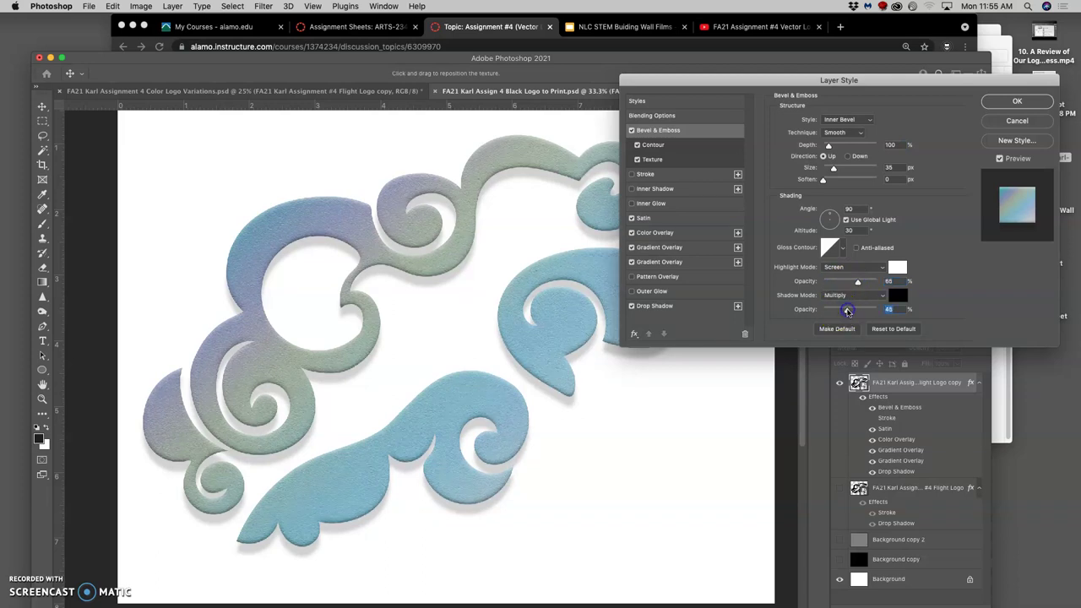
click(1016, 101)
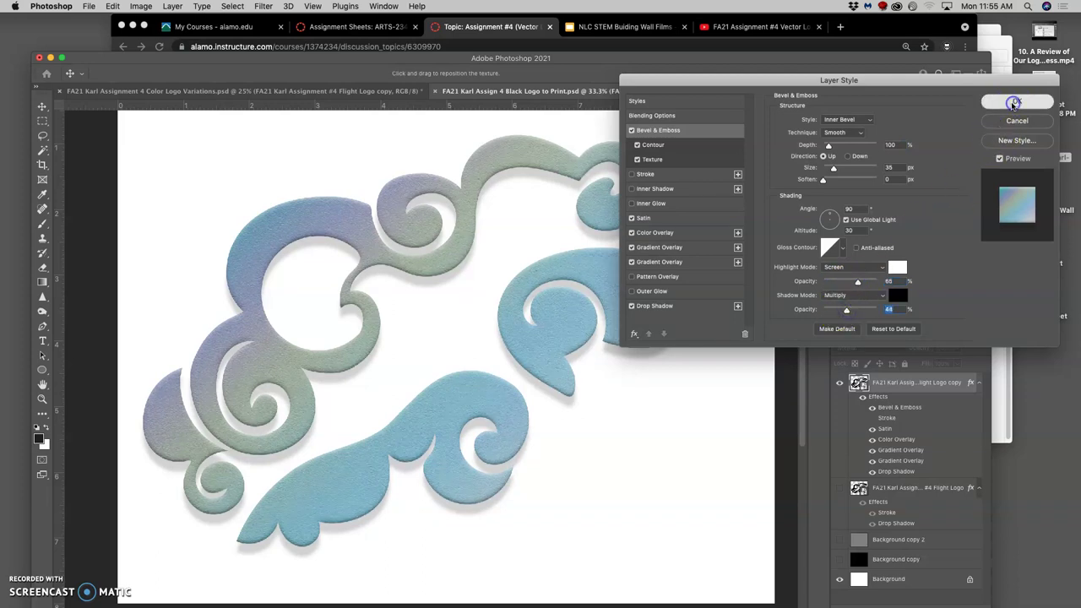
Compare the logo on black, grey and white fills, then hide all three for transparency.
key(super+minus)
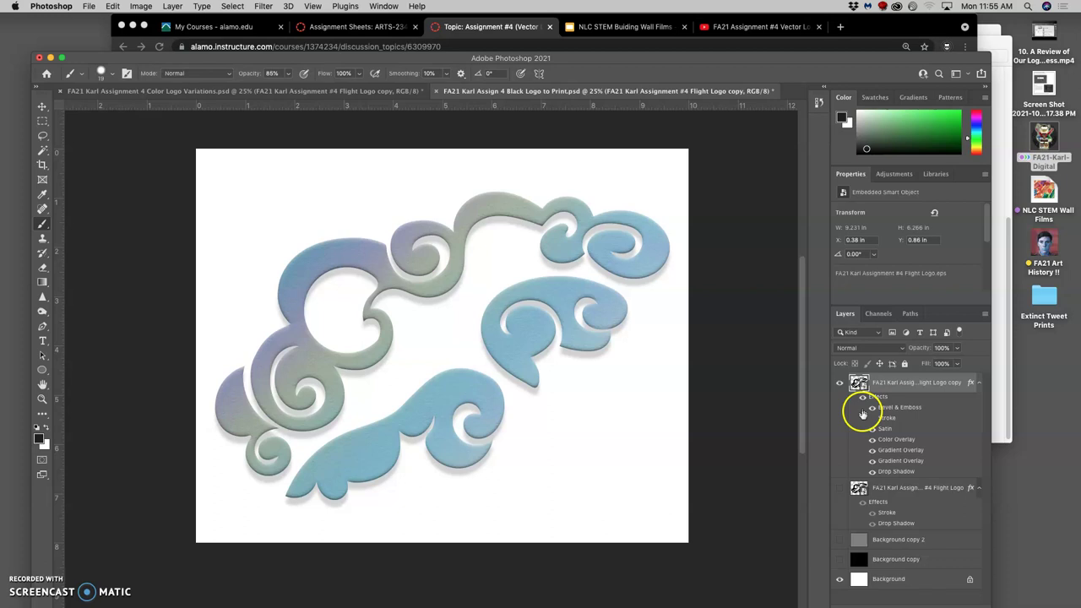
click(839, 559)
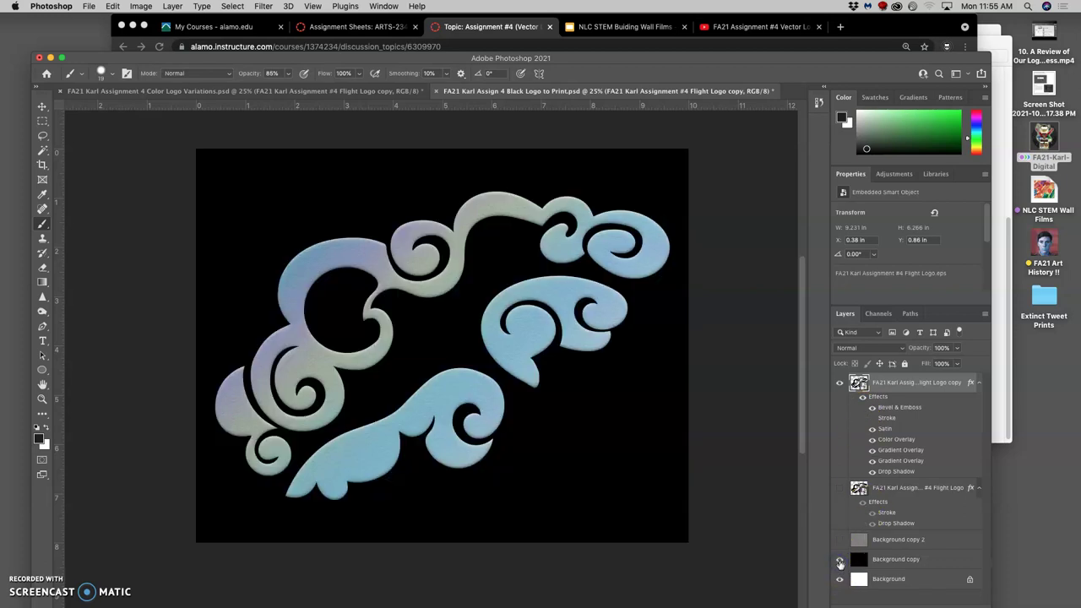
click(840, 541)
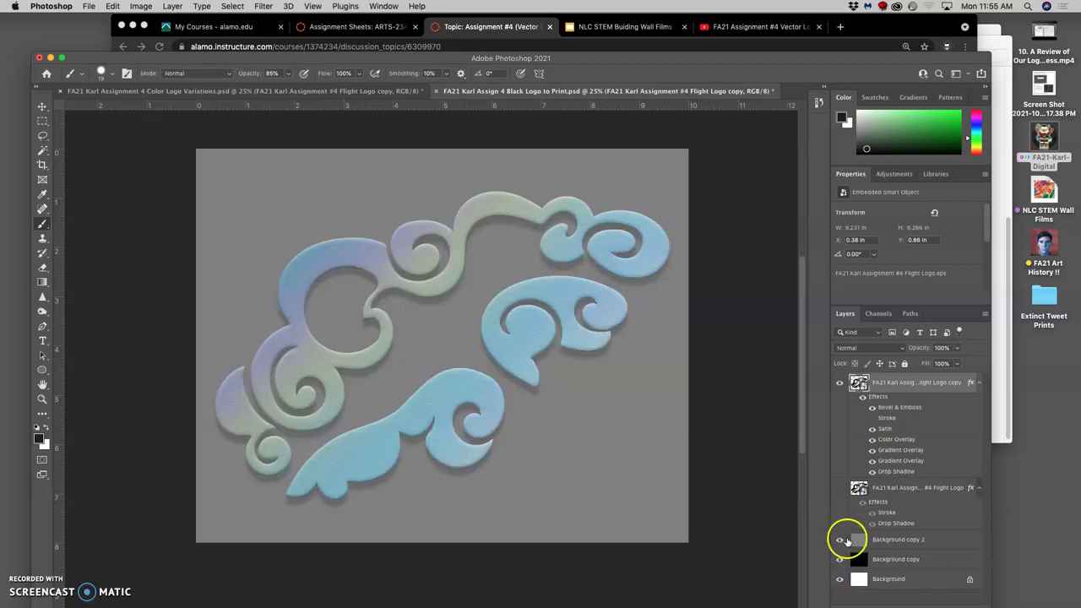
click(839, 540)
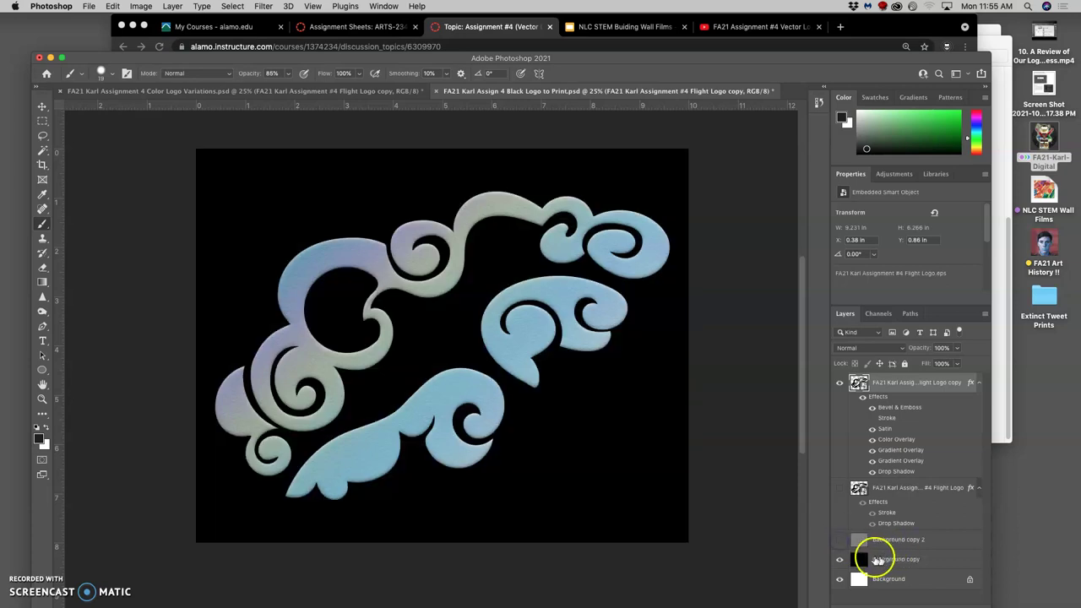
click(840, 560)
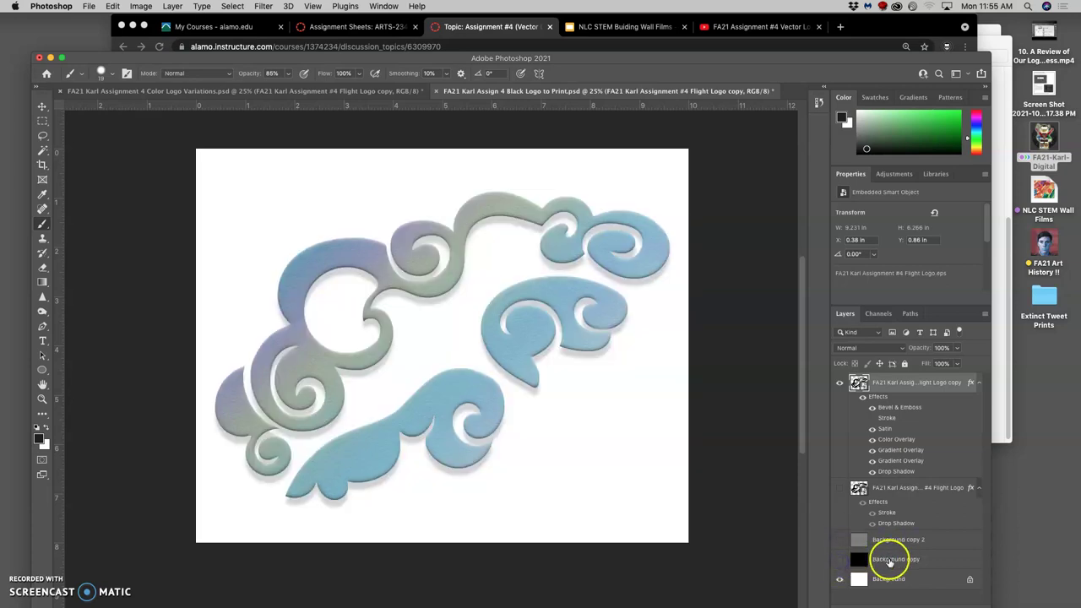
click(839, 560)
click(840, 542)
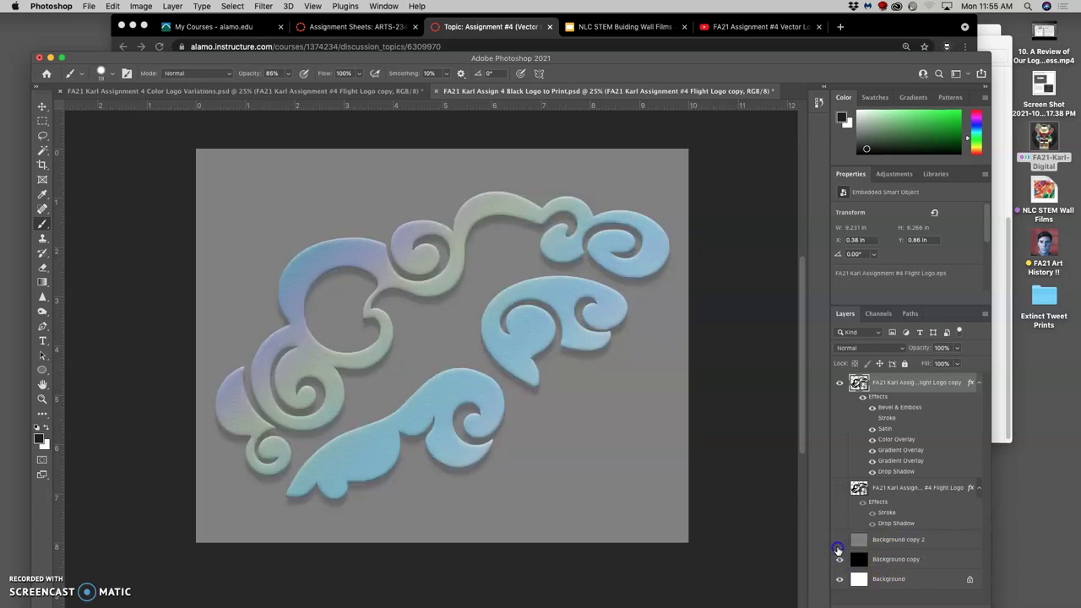
click(840, 540)
click(839, 560)
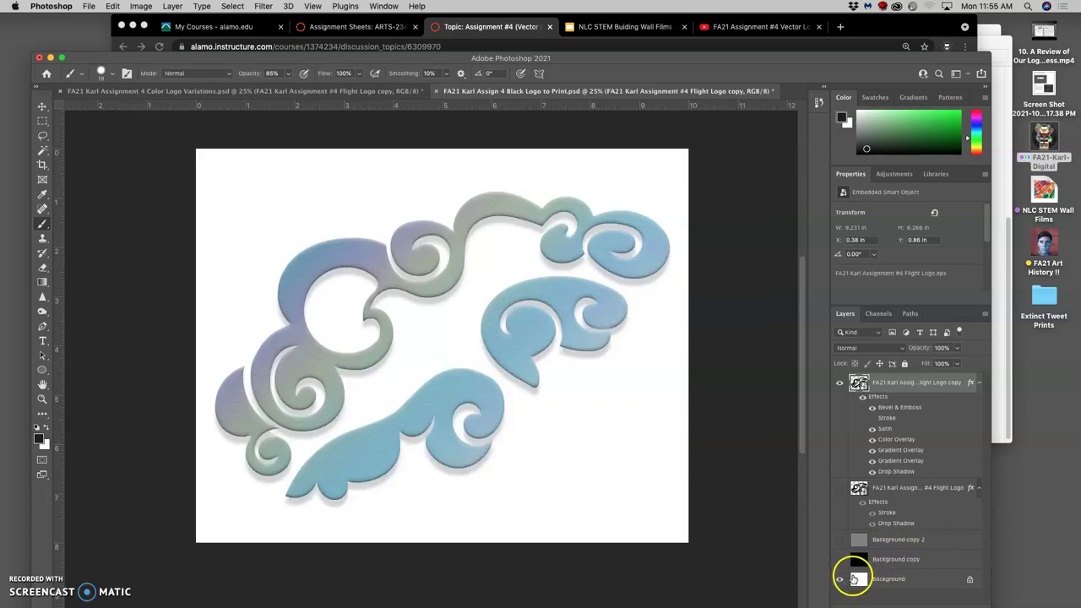
click(839, 578)
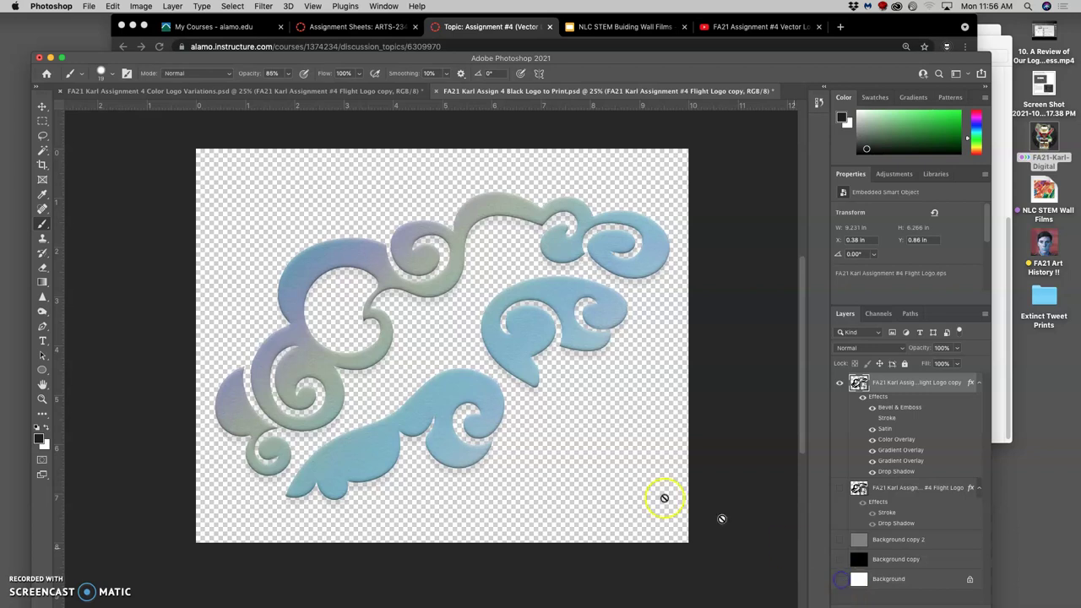
Save the document as a new PSD named 'Color Logo to Print' instead of Black.
click(93, 7)
click(113, 133)
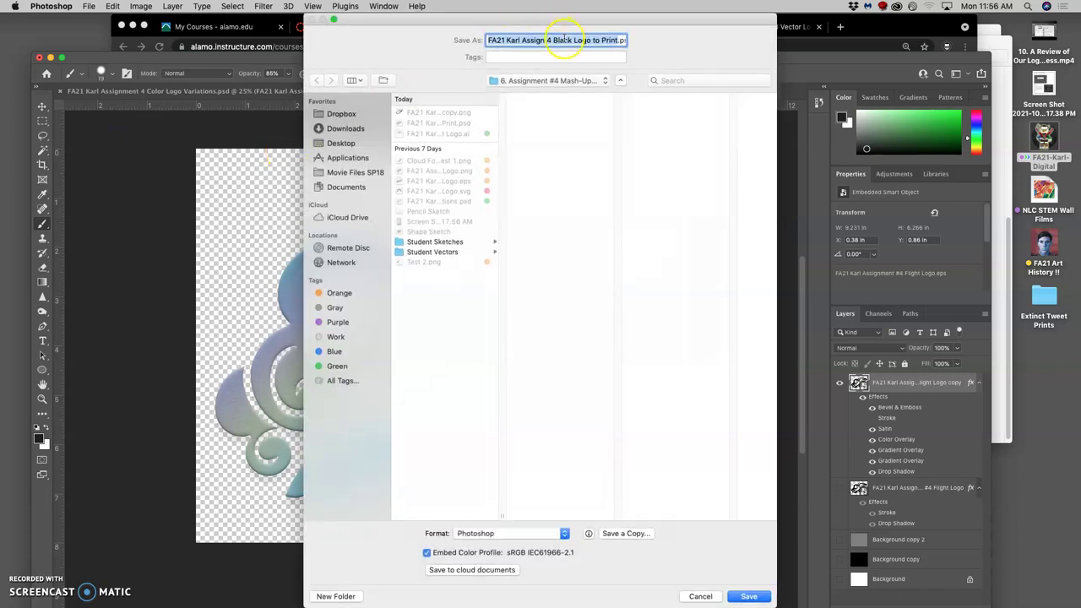
click(565, 40)
key(super+shift+Left)
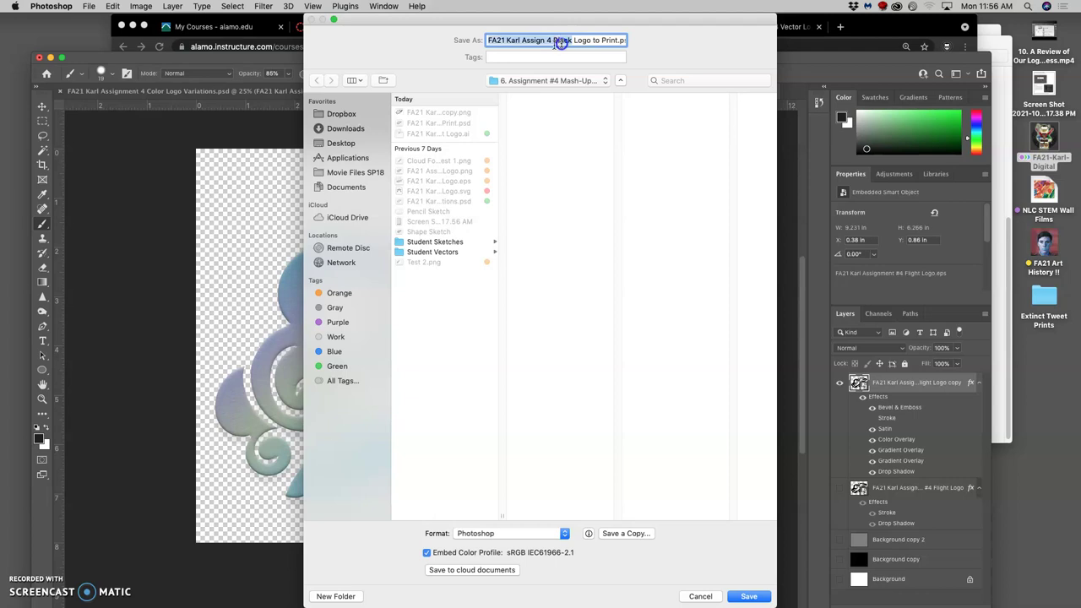
click(562, 43)
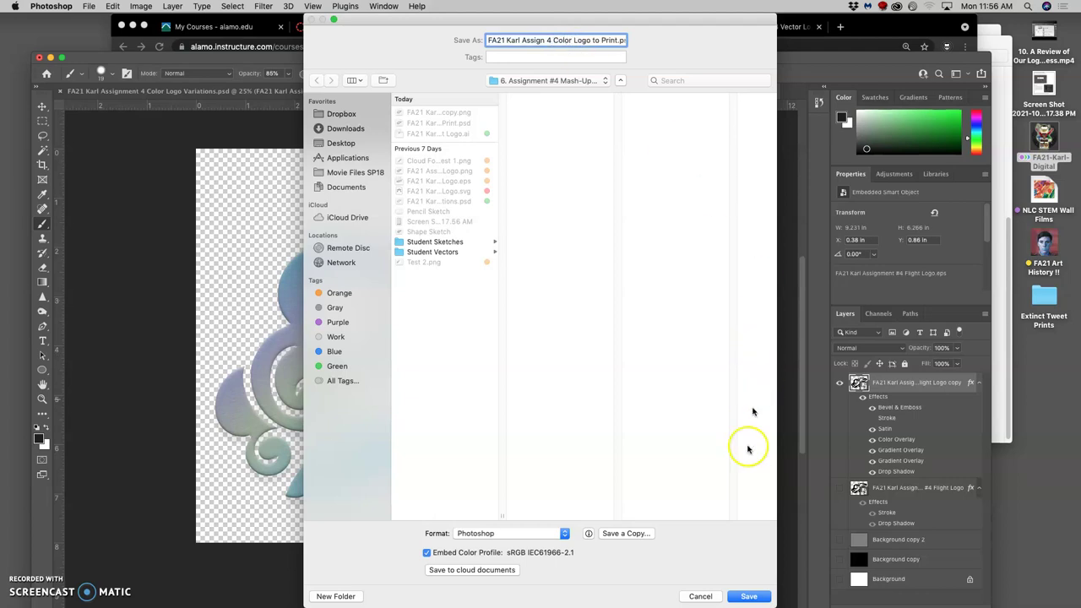
click(747, 593)
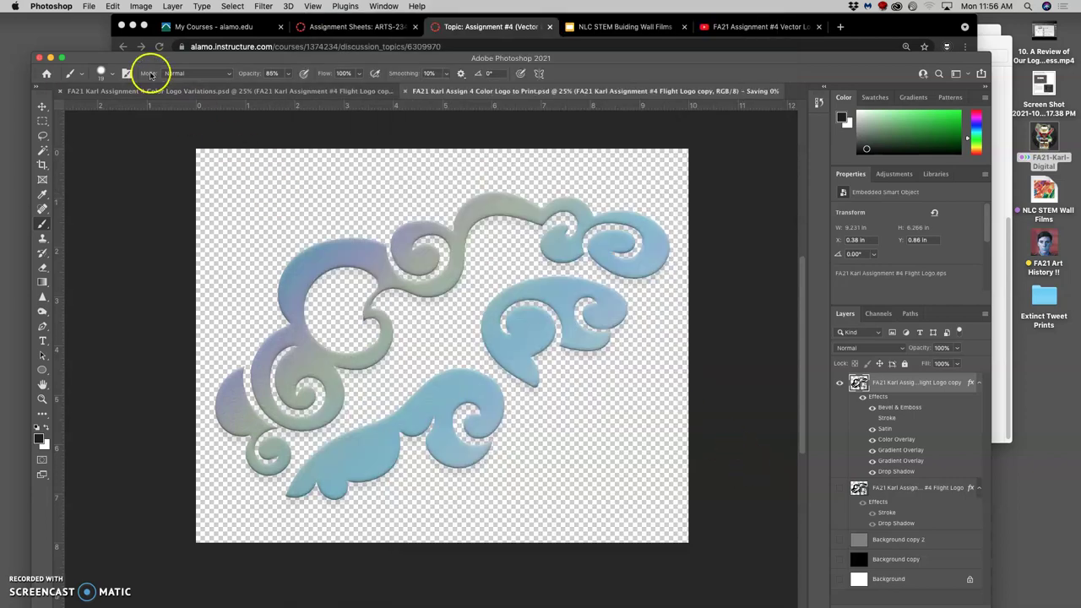
Attempt Save a Copy, dismiss the save-failed alert, and reposition the Photoshop window.
click(88, 6)
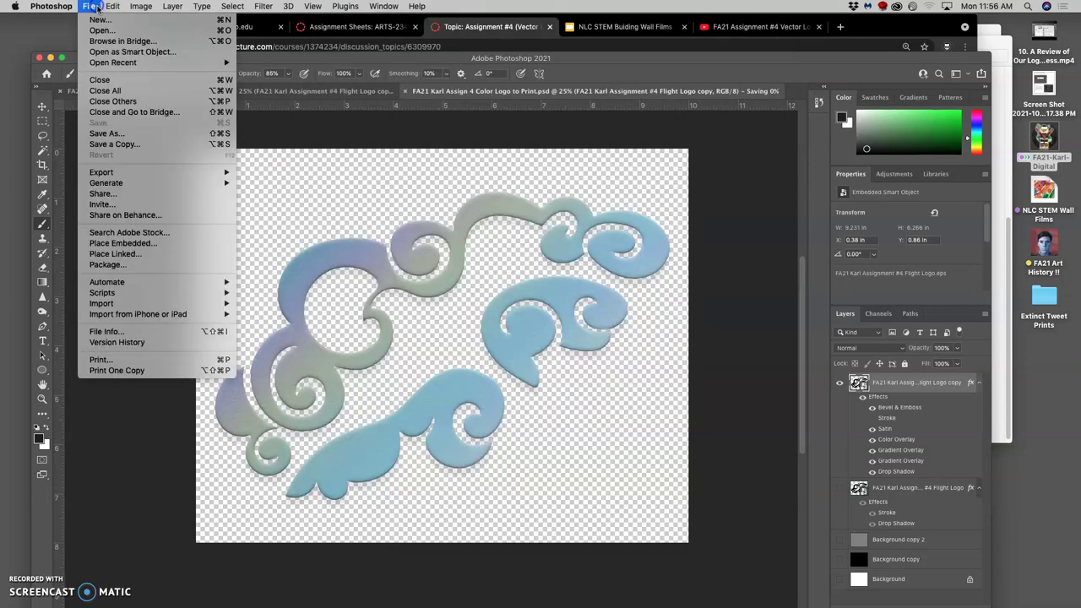
click(124, 145)
click(626, 217)
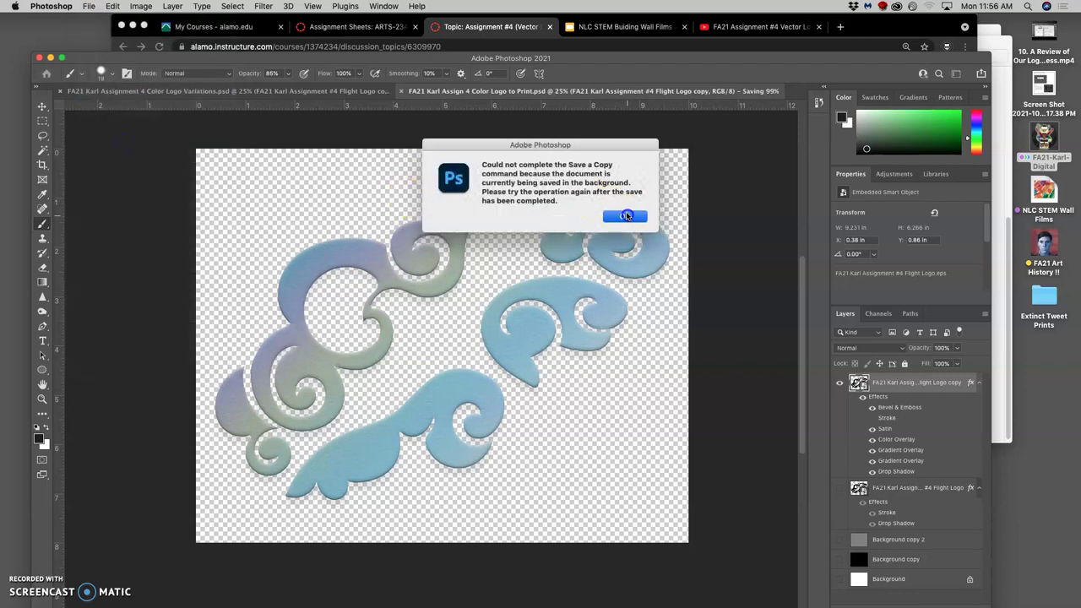
drag(609, 57, 589, 23)
click(571, 129)
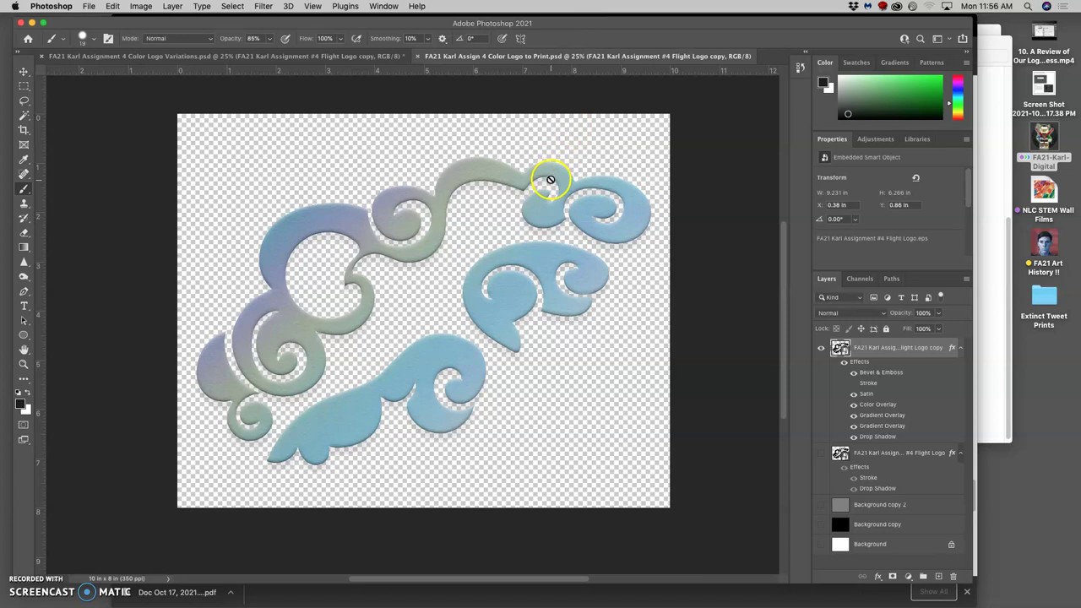
Save a PNG copy of the transparent colour logo with default PNG options.
click(88, 7)
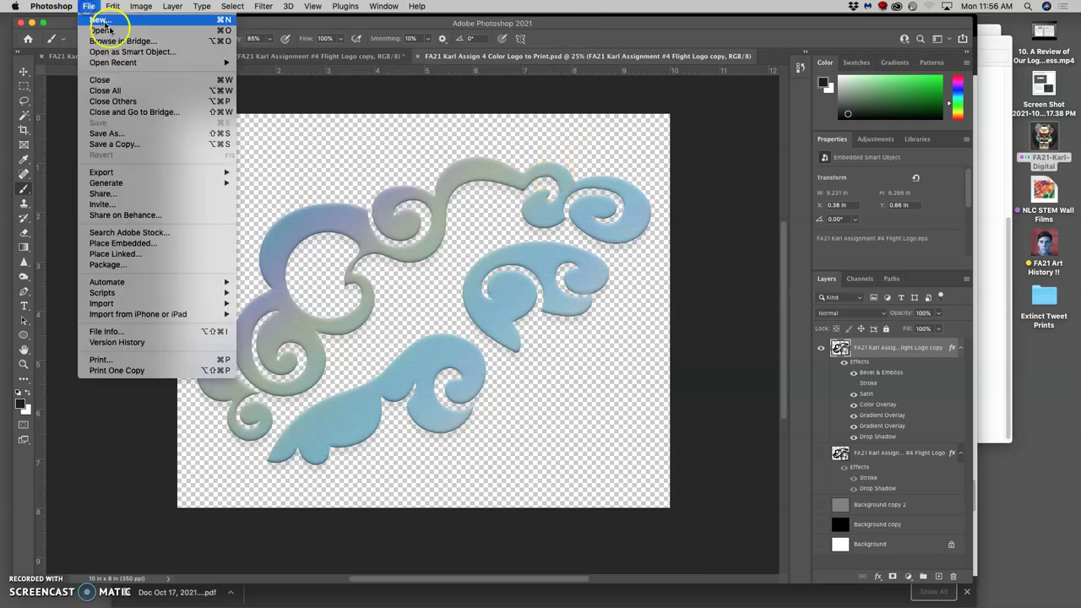
click(131, 145)
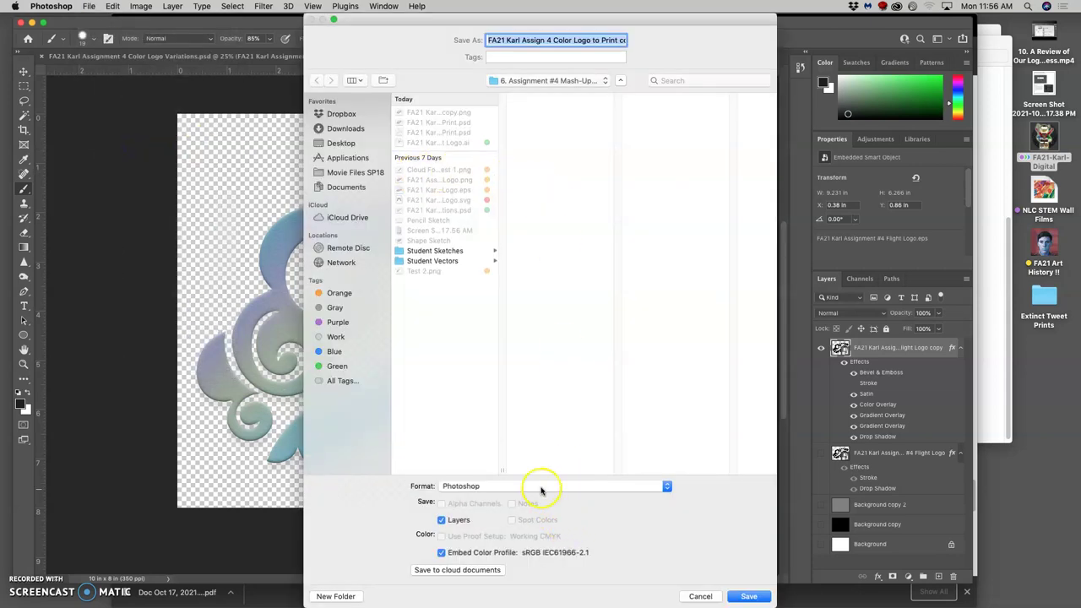
click(541, 487)
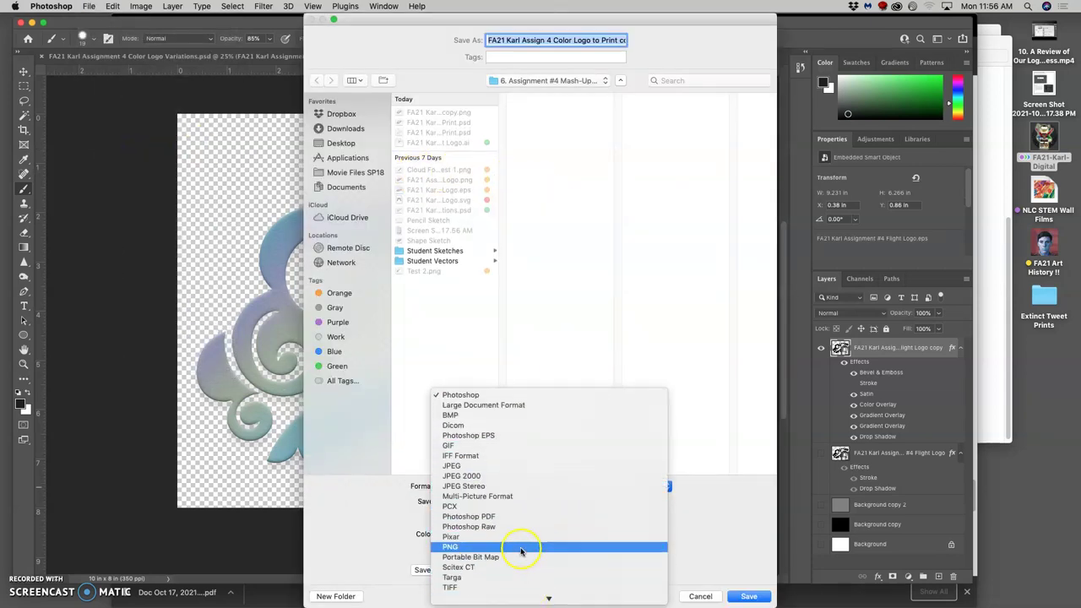
click(520, 551)
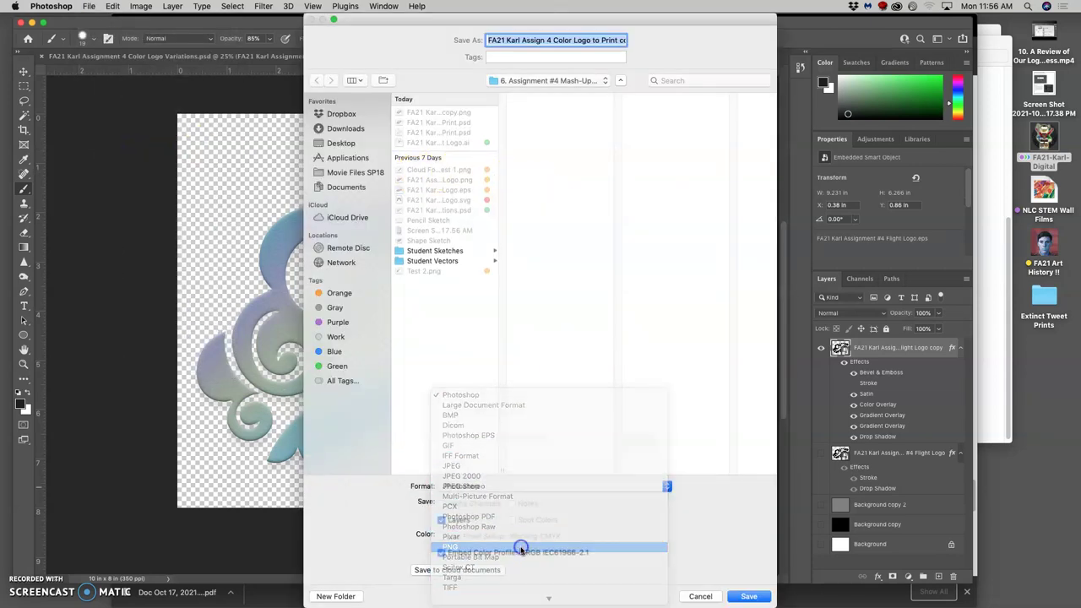
click(748, 596)
click(611, 280)
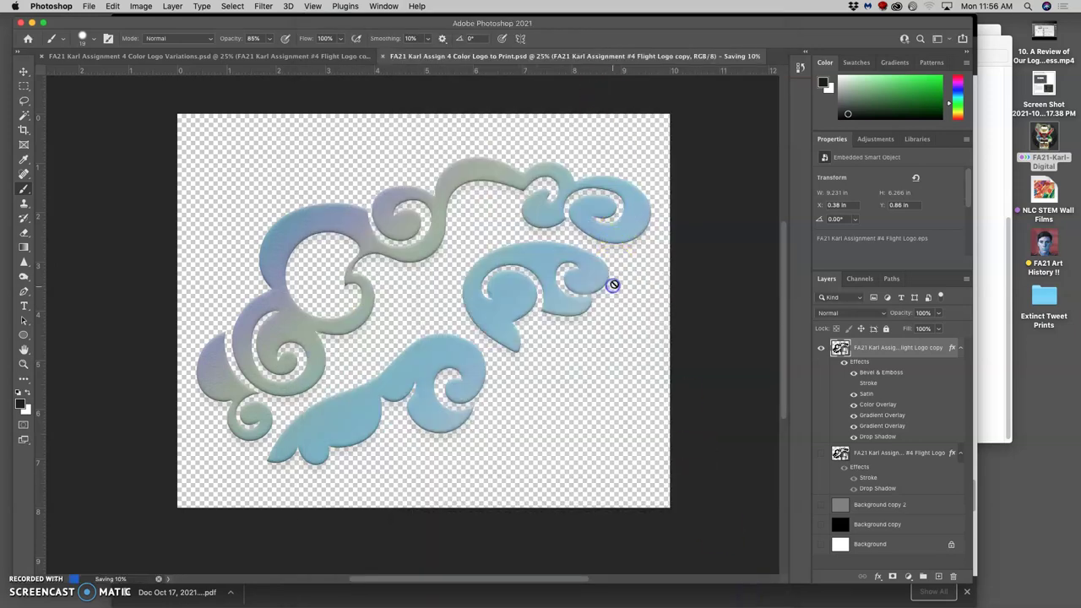
click(981, 253)
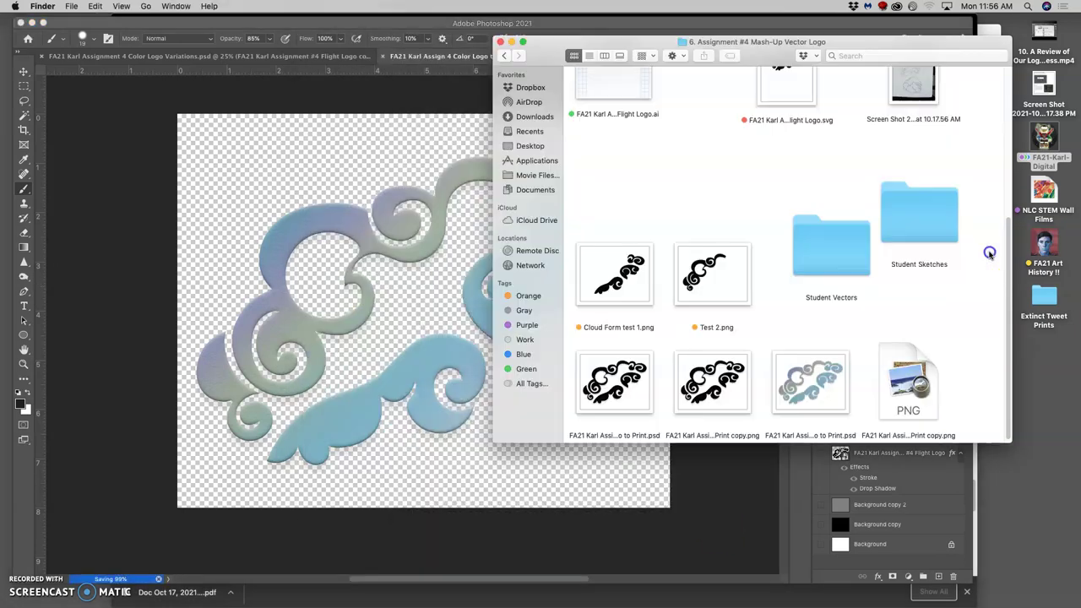
Check the new Print copy.png in Preview, then reopen Color Logo Variations.psd in Photoshop.
click(733, 394)
click(802, 418)
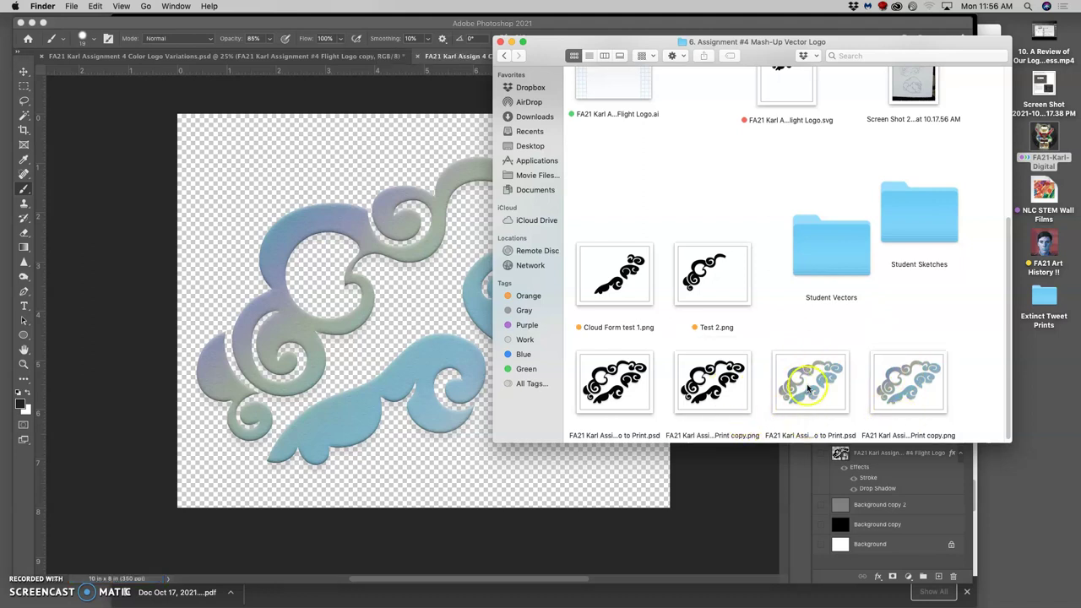
click(906, 386)
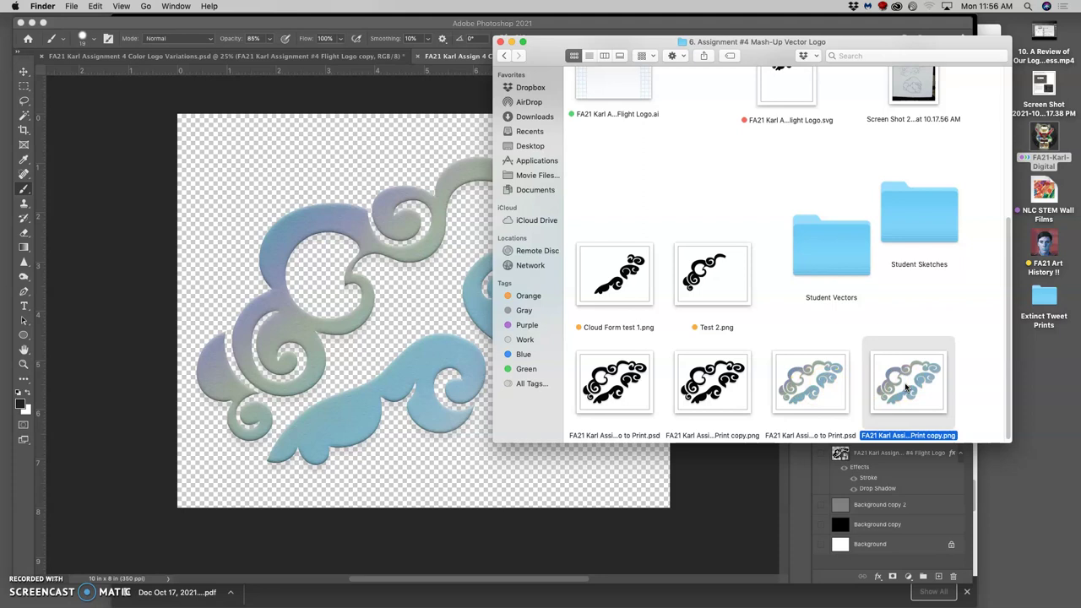
double_click(906, 386)
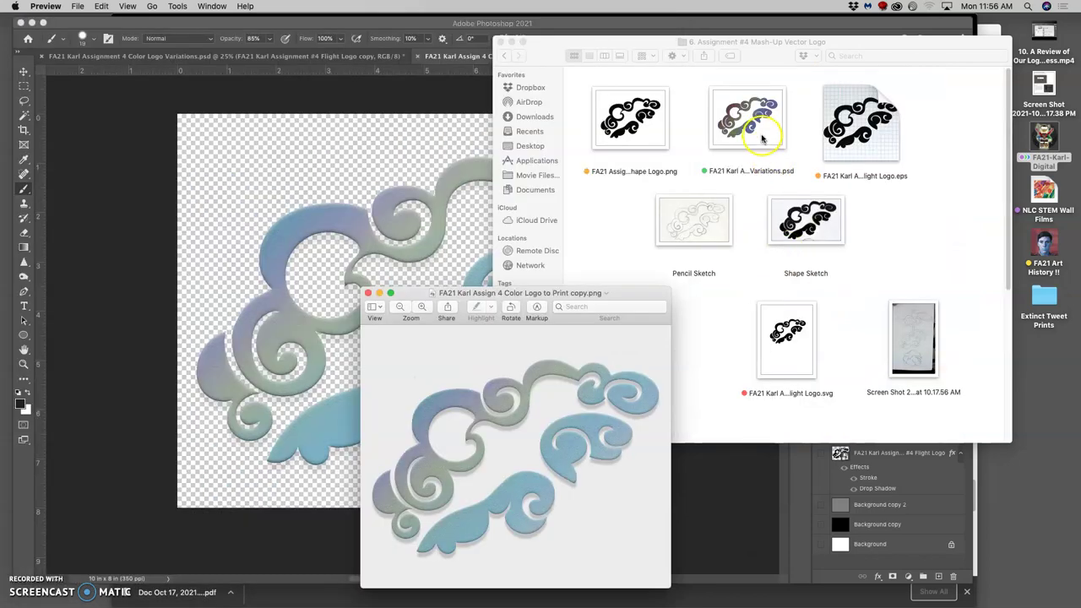
double_click(758, 133)
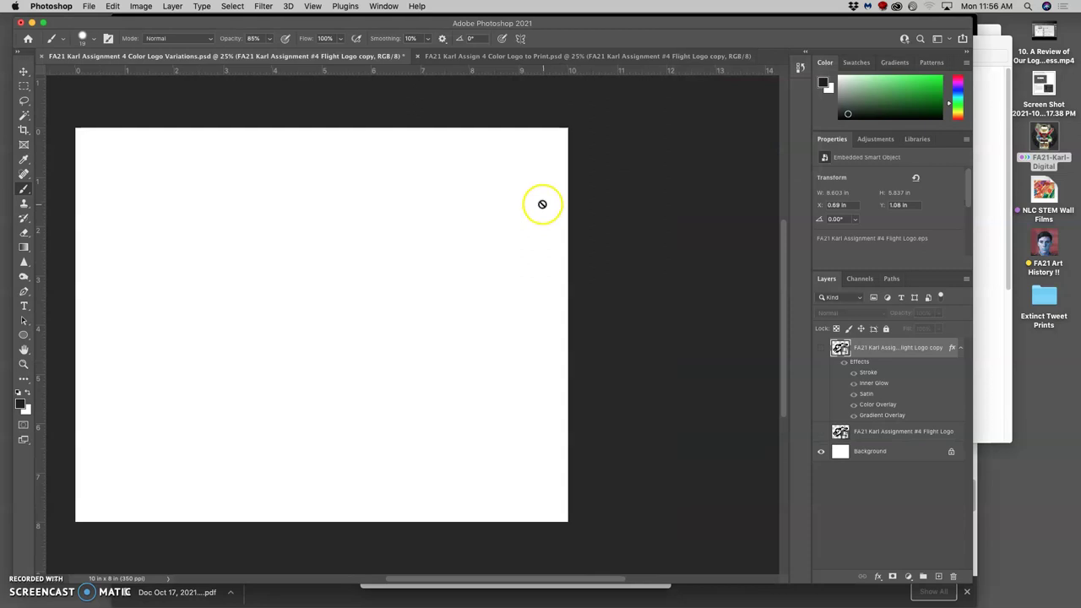
Show the swirl artwork layer and compare it with and without its outline and inner glow.
scroll(549, 207, left, 5)
click(823, 348)
scroll(701, 314, right, 5)
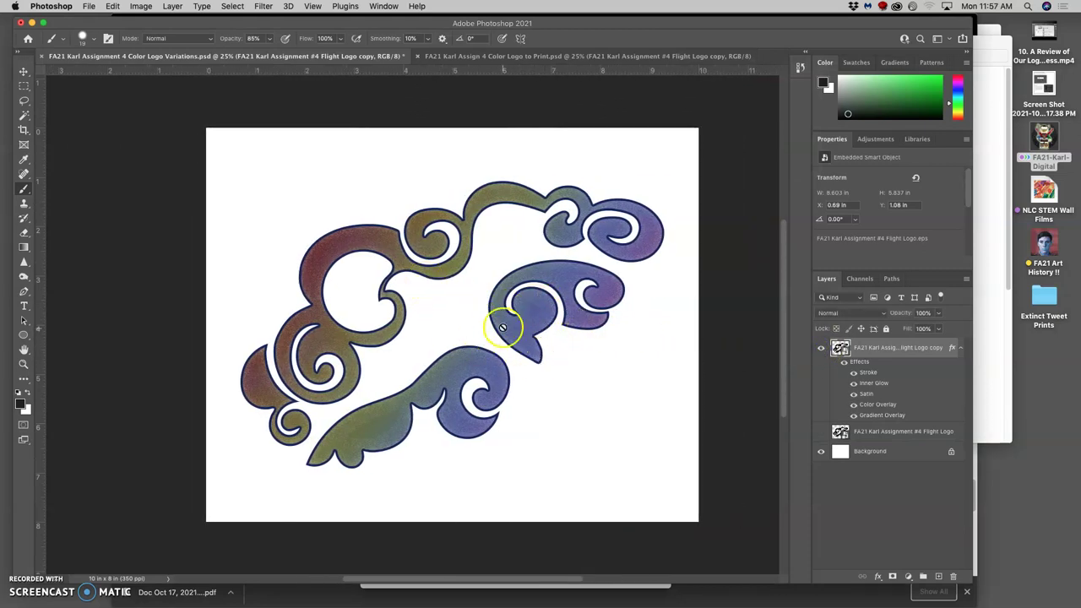
click(854, 372)
click(854, 372)
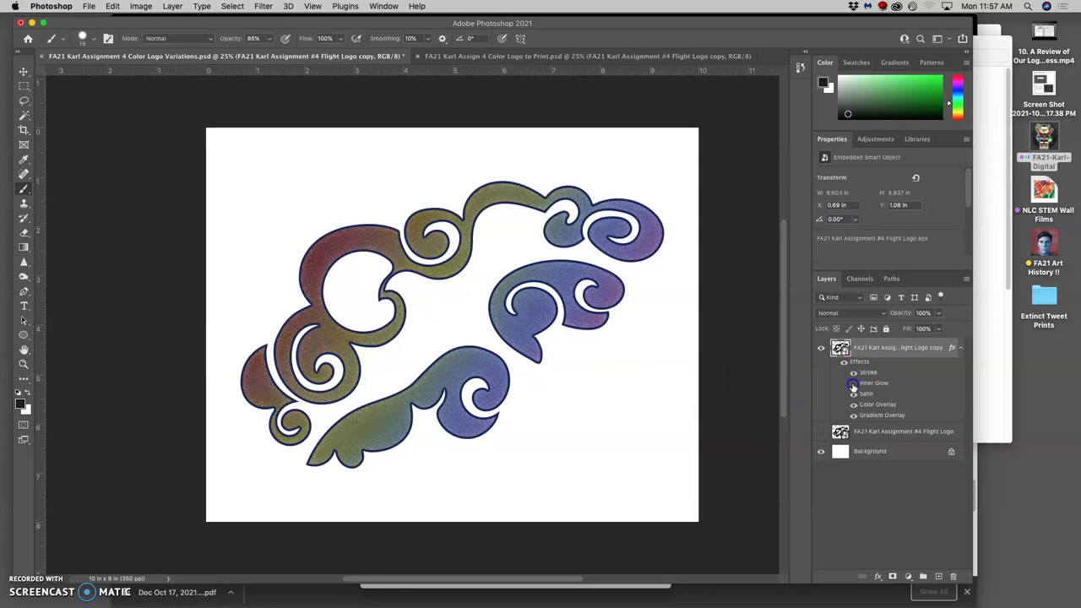
click(853, 383)
click(854, 383)
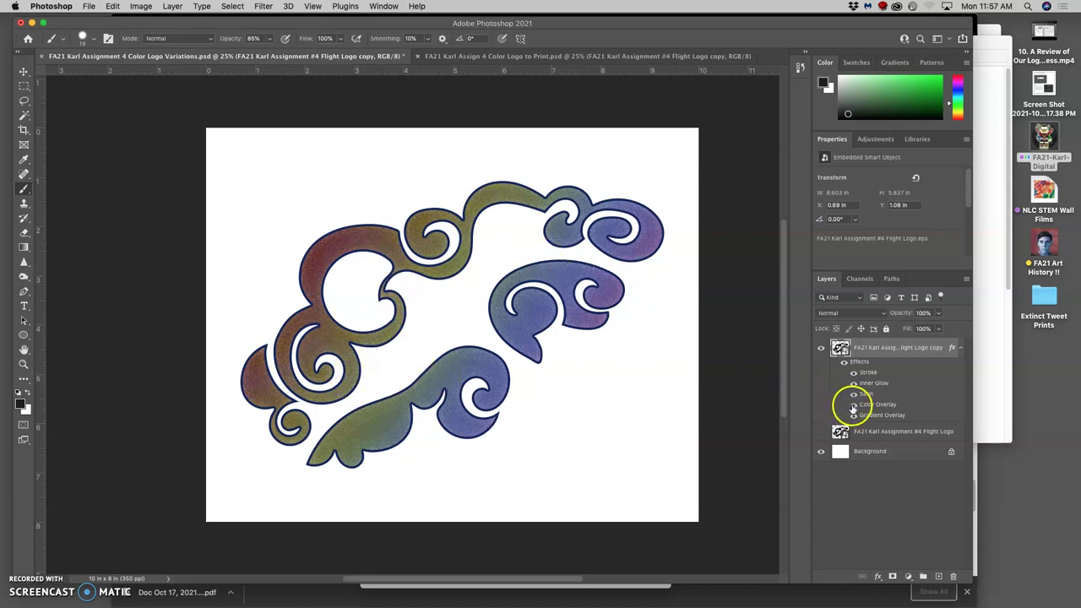
Turn off the Color Overlay and keep the multicolour Gradient Overlay switched on.
click(854, 404)
click(853, 405)
click(854, 405)
click(853, 404)
click(854, 406)
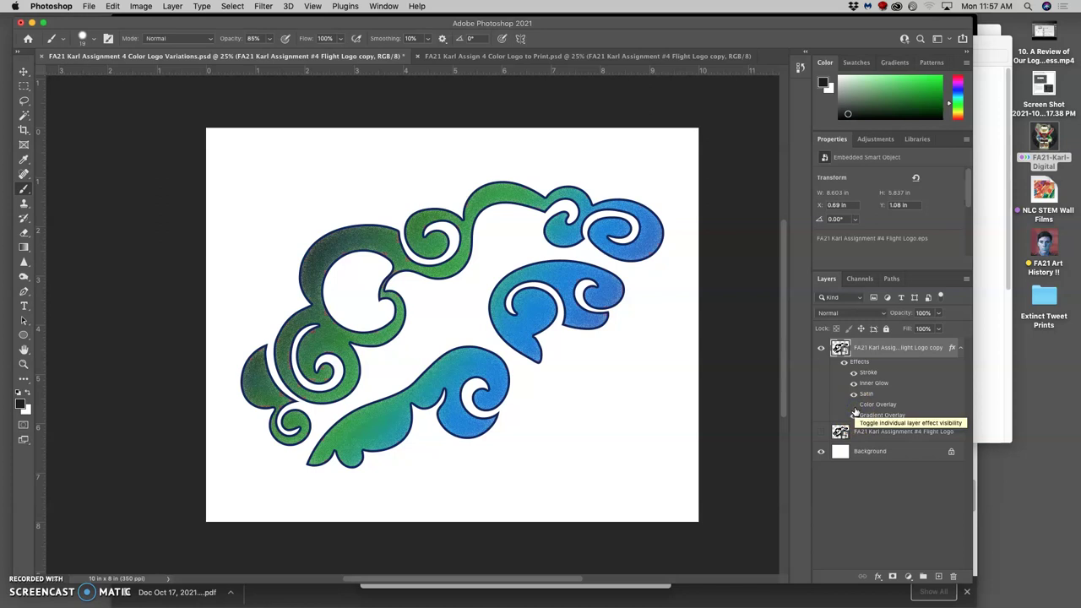
click(853, 405)
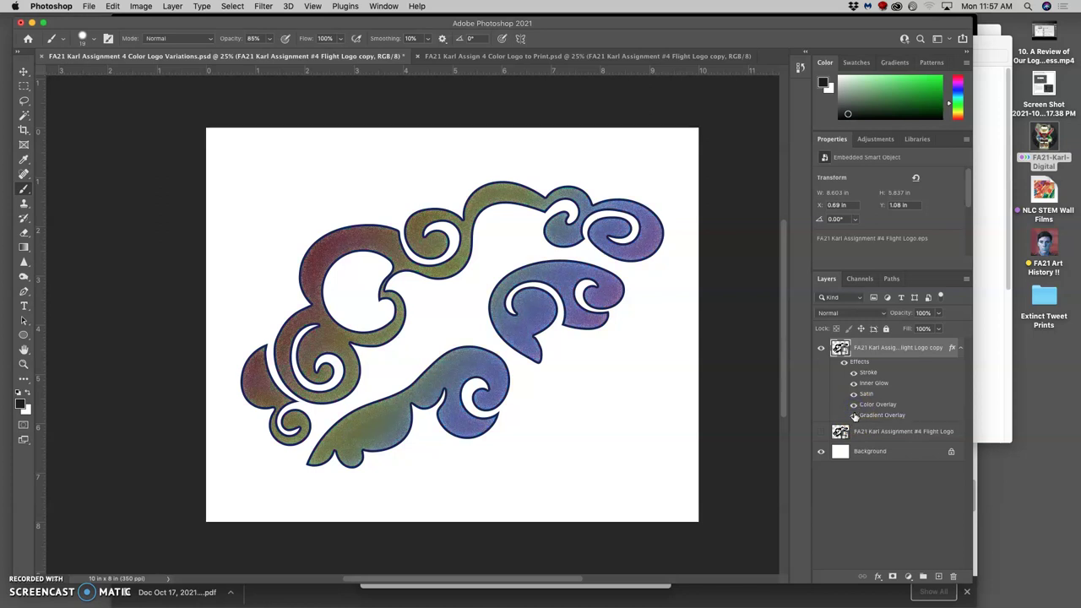
click(852, 415)
click(852, 416)
click(853, 416)
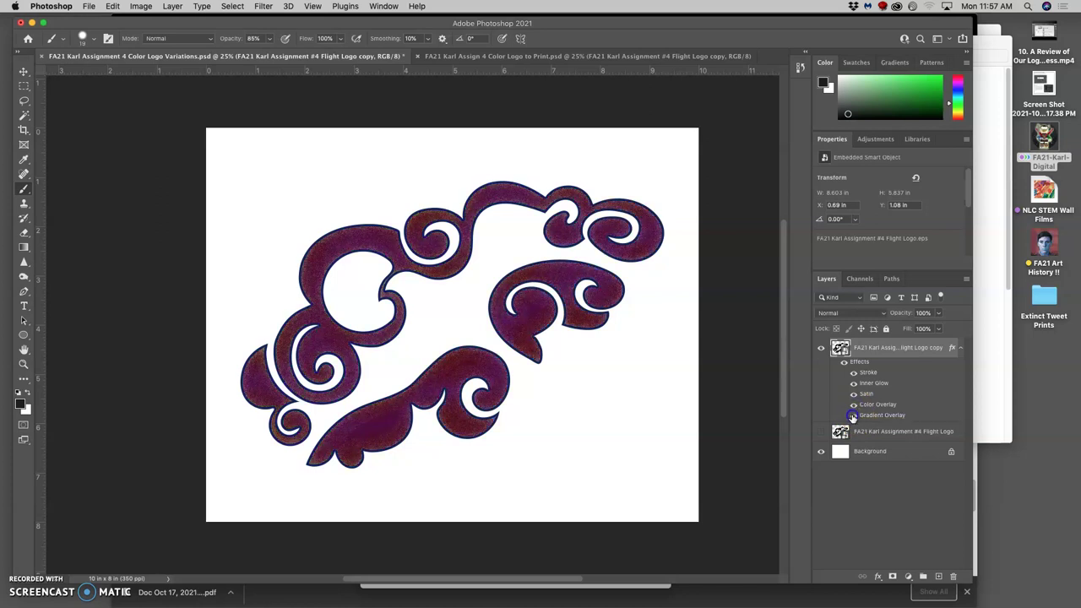
click(852, 415)
click(853, 416)
click(852, 416)
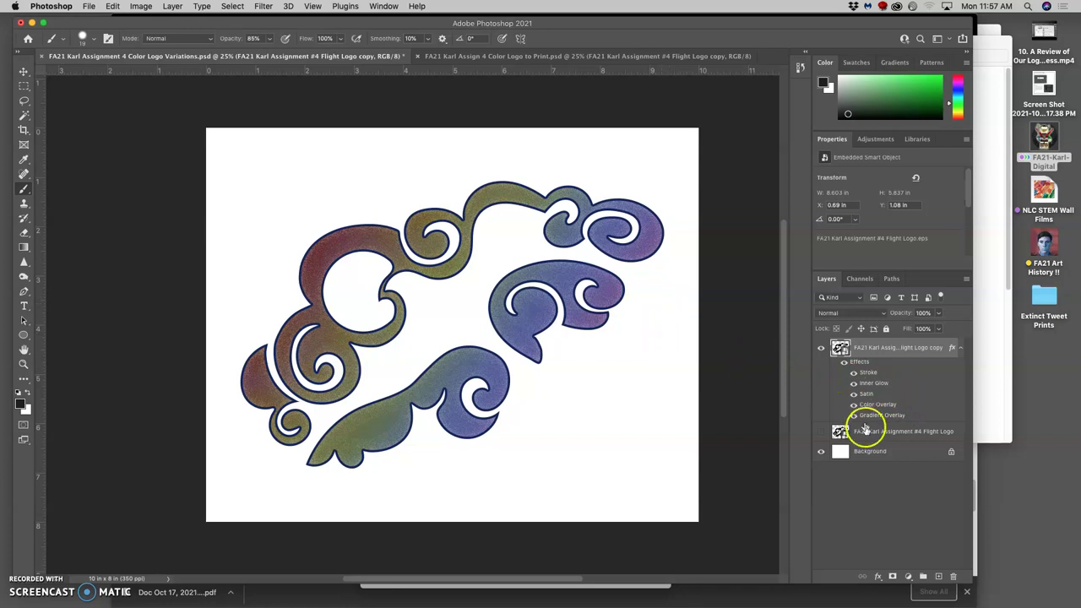
Hide the white background and save a transparent PNG copy with default PNG options.
click(821, 453)
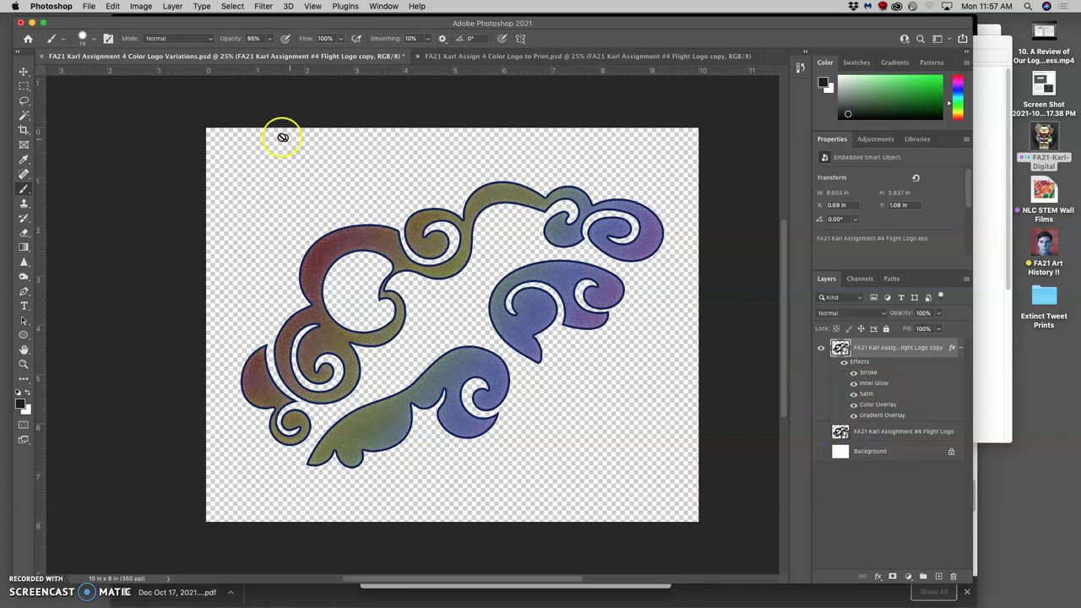
click(87, 5)
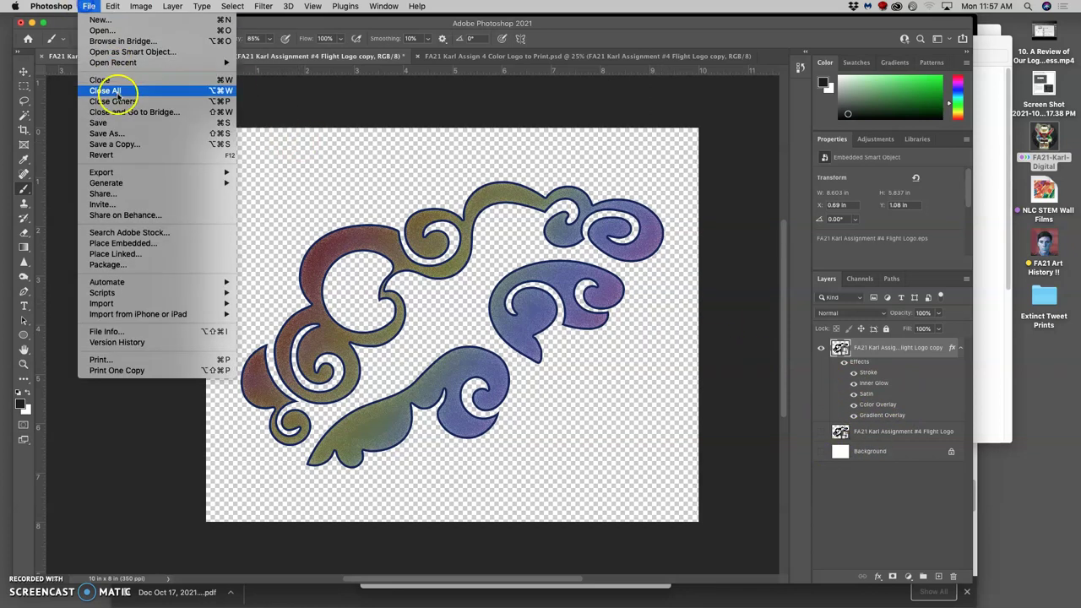
click(119, 144)
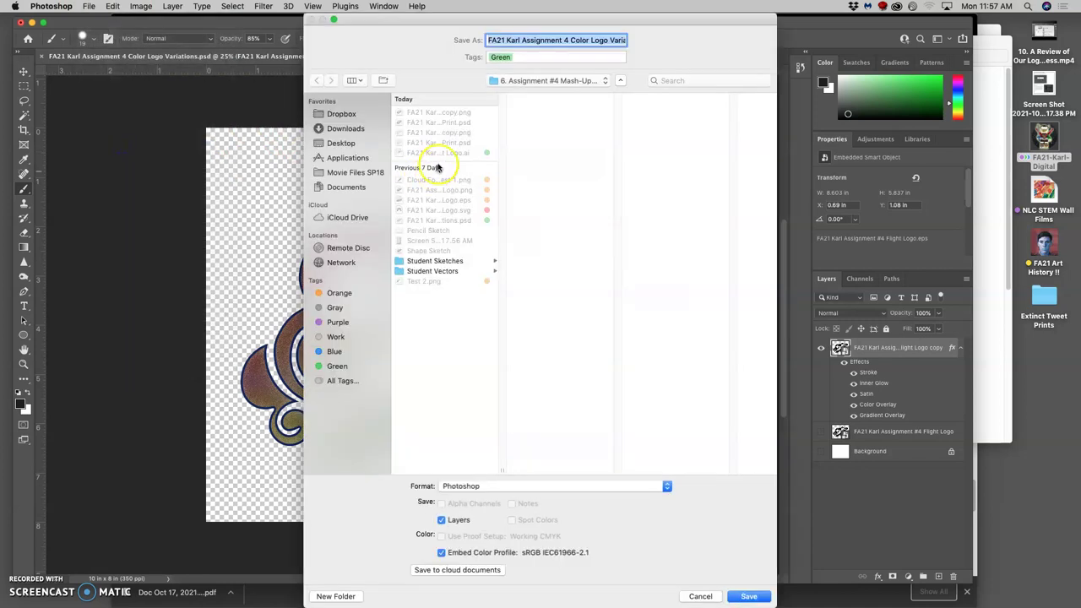
click(532, 487)
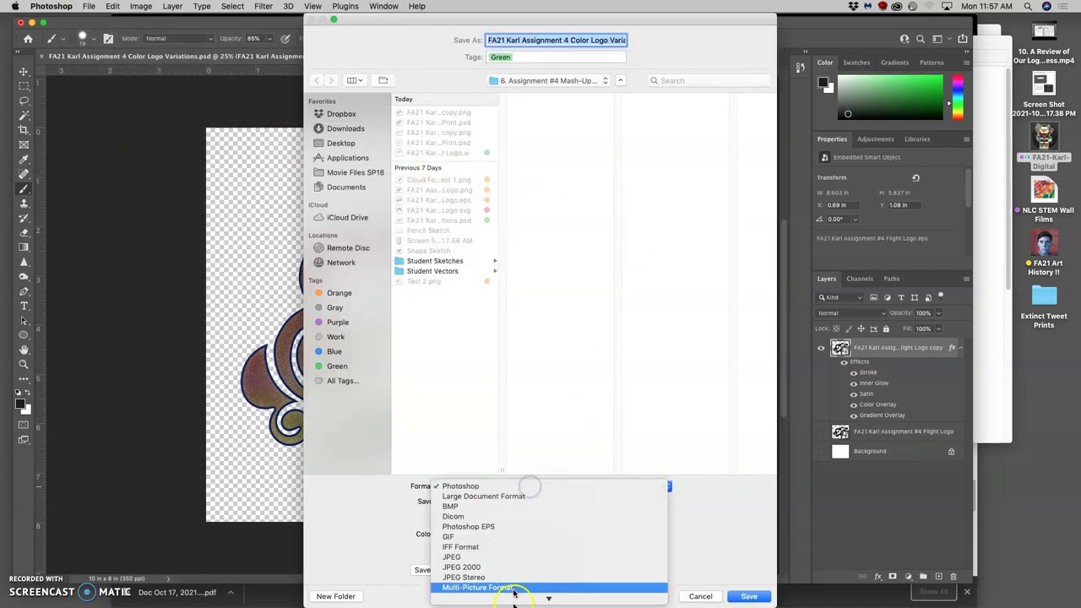
click(496, 537)
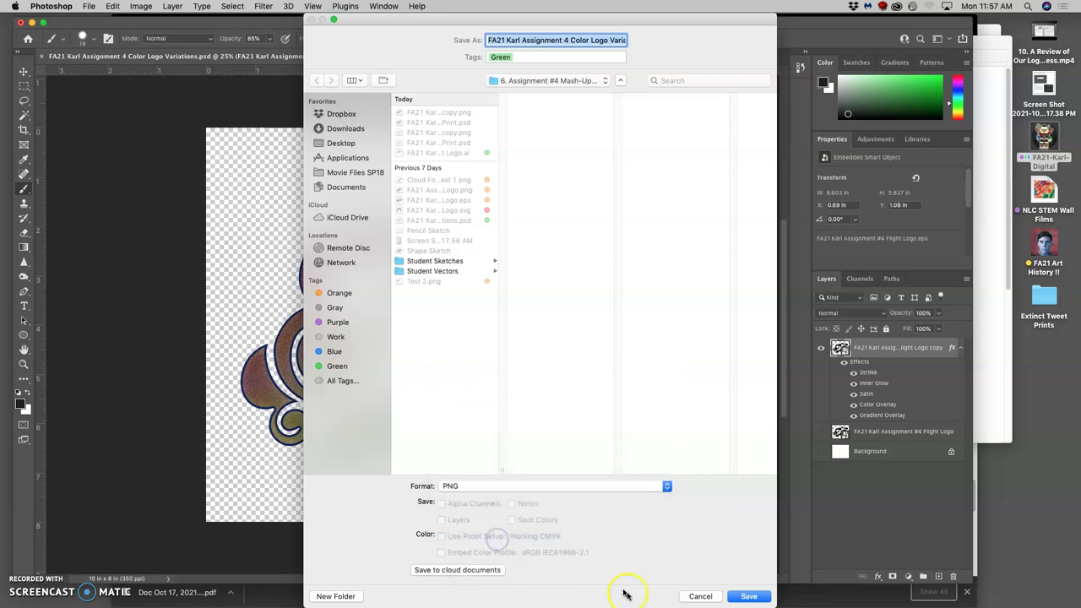
click(747, 596)
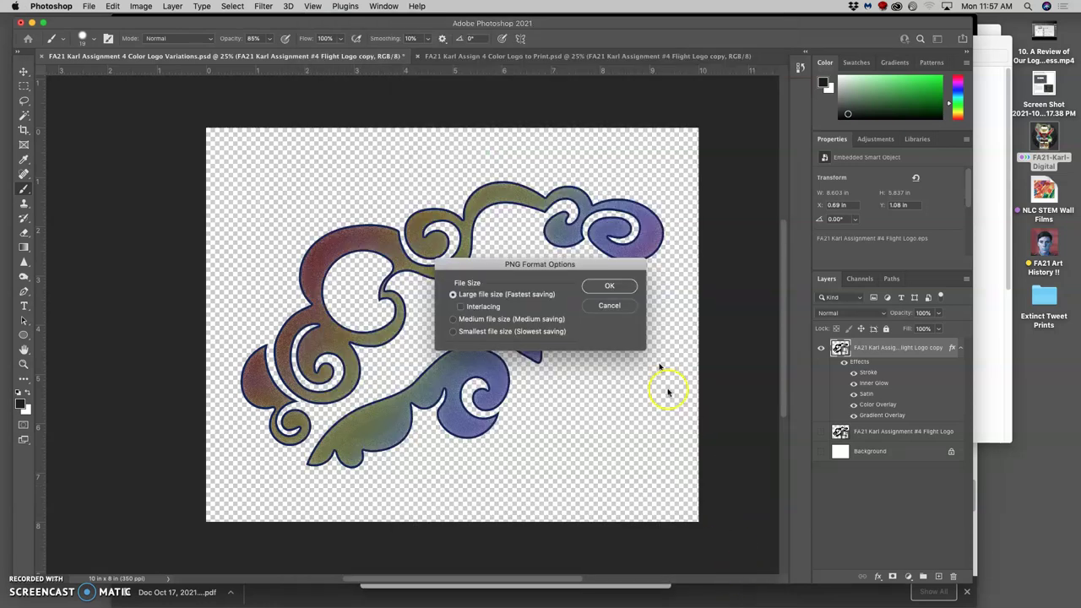
click(615, 288)
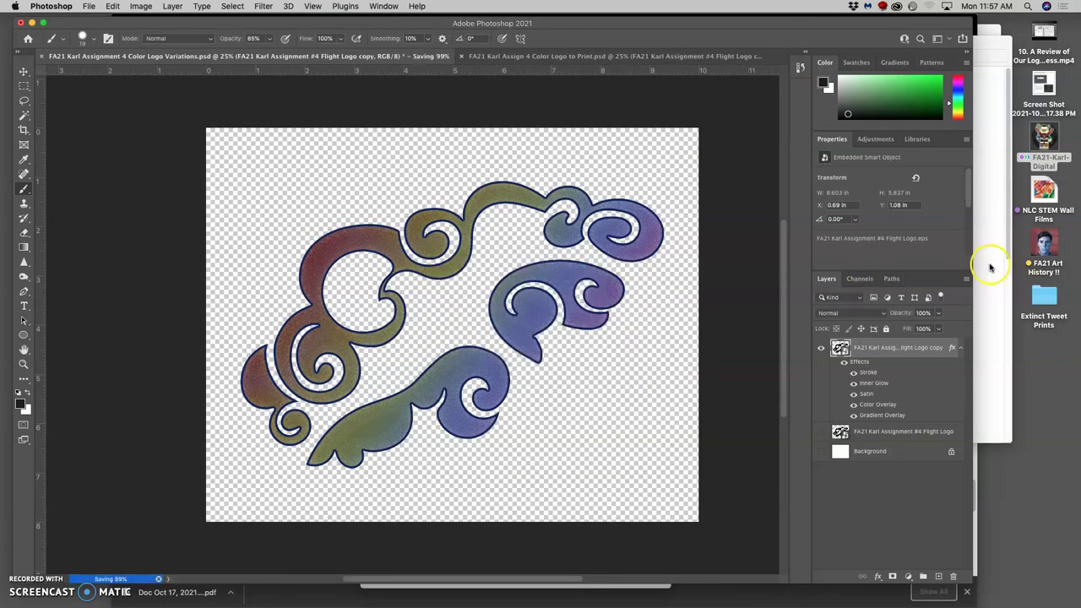
click(981, 267)
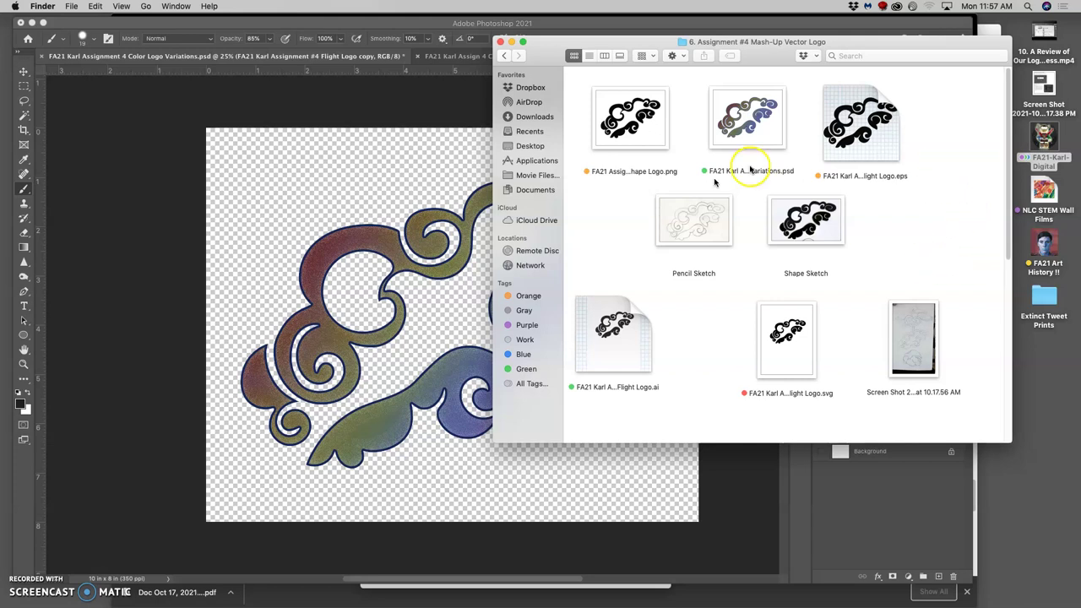
click(471, 290)
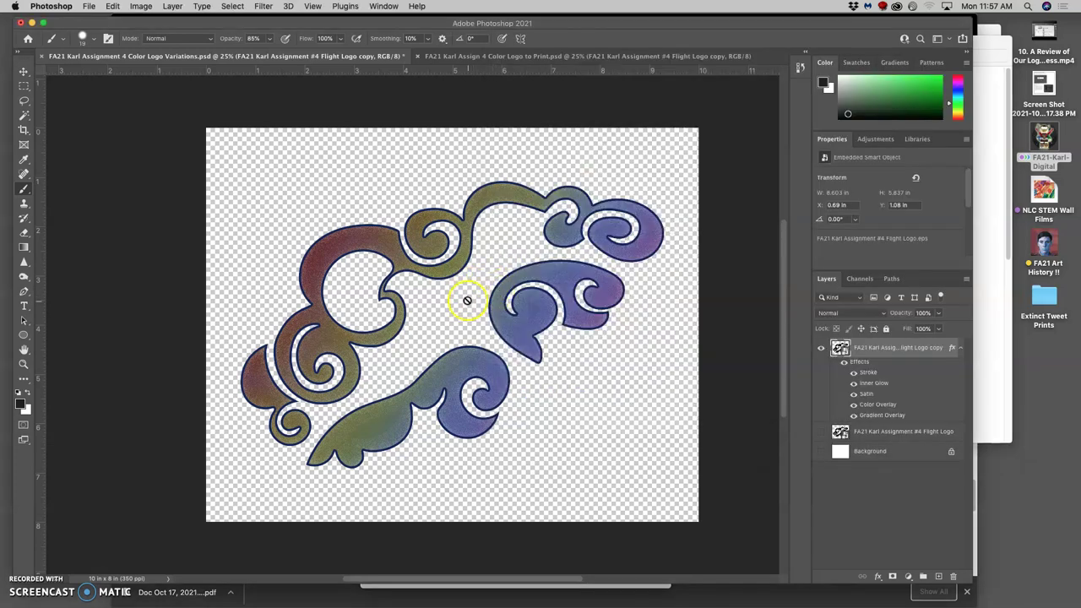
Return to the Canvas discussion and start editing the instructor's post.
click(832, 587)
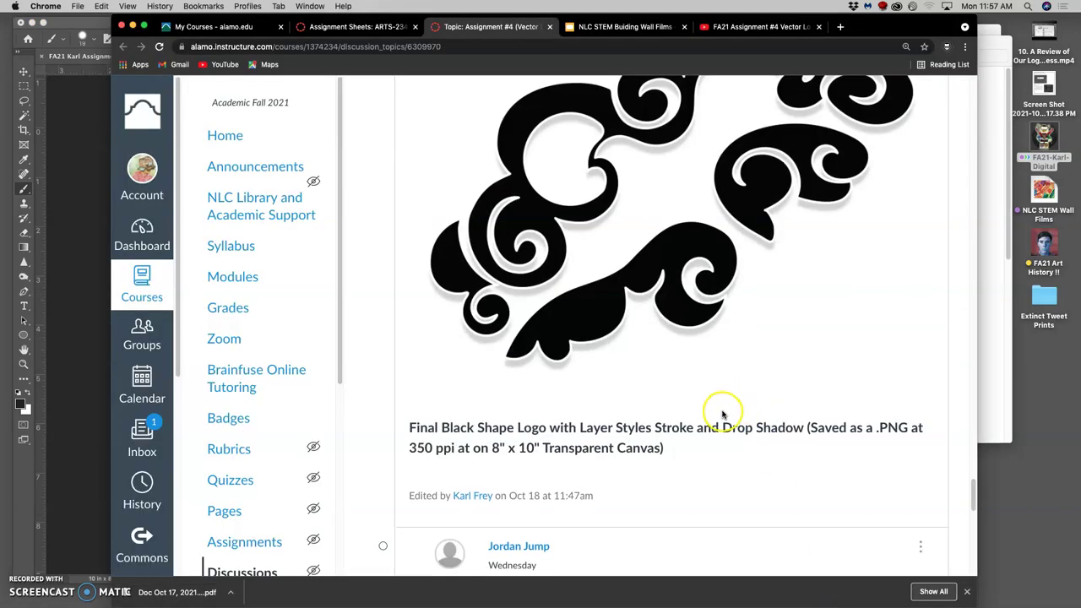
scroll(722, 414, down, 5)
scroll(722, 412, up, 10)
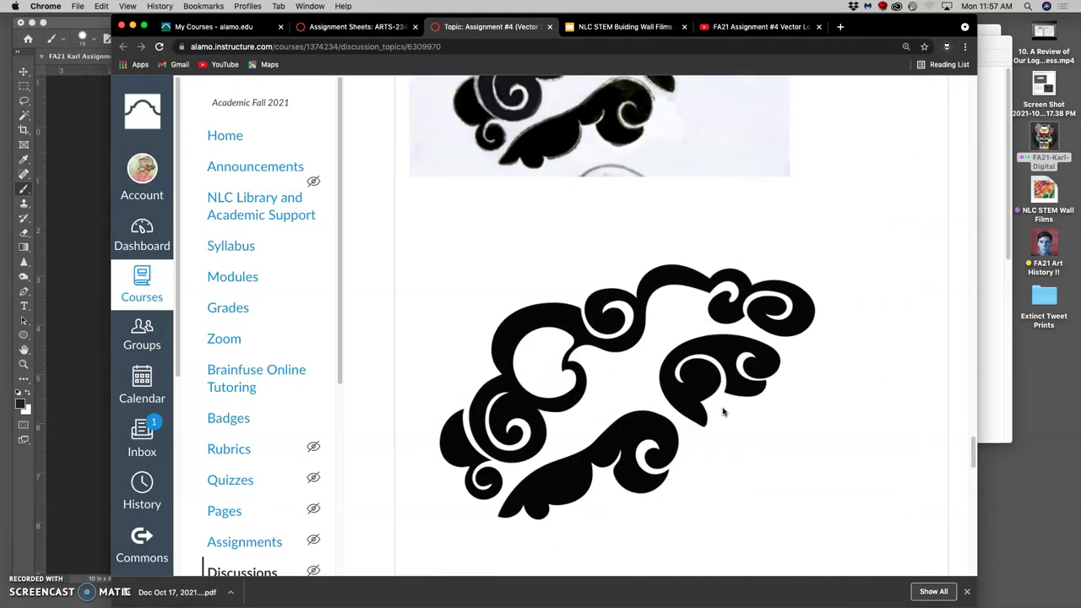
scroll(725, 406, up, 4)
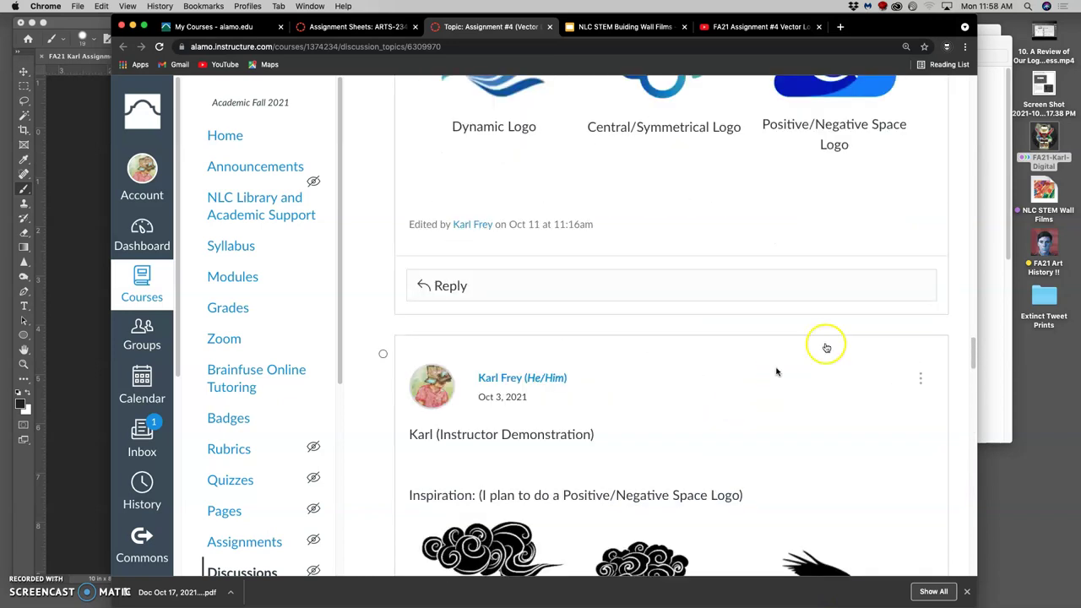
click(921, 376)
click(856, 453)
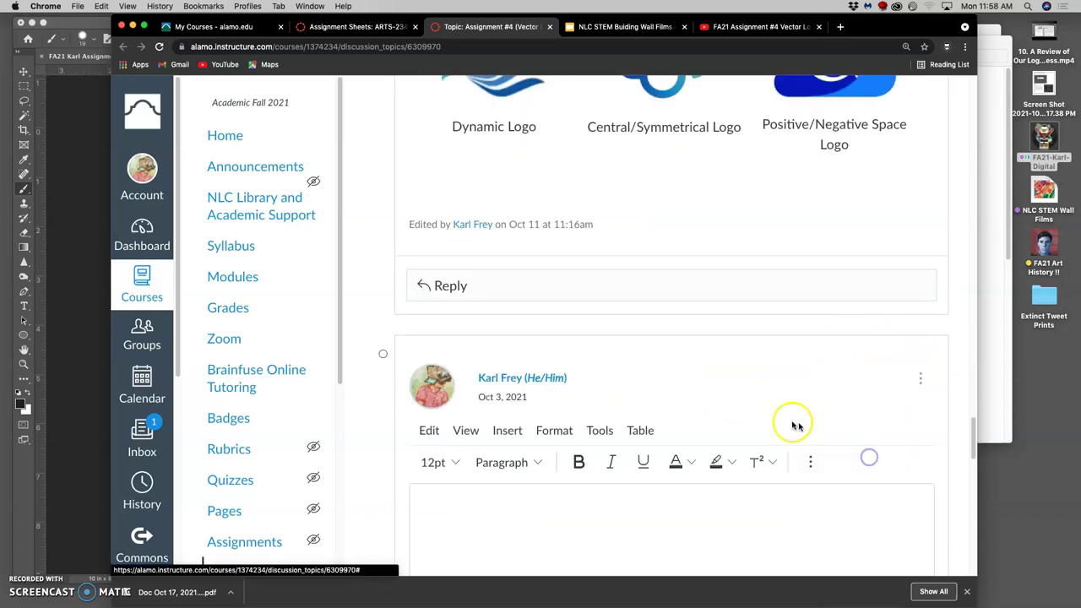
scroll(714, 410, down, 4)
scroll(714, 411, down, 5)
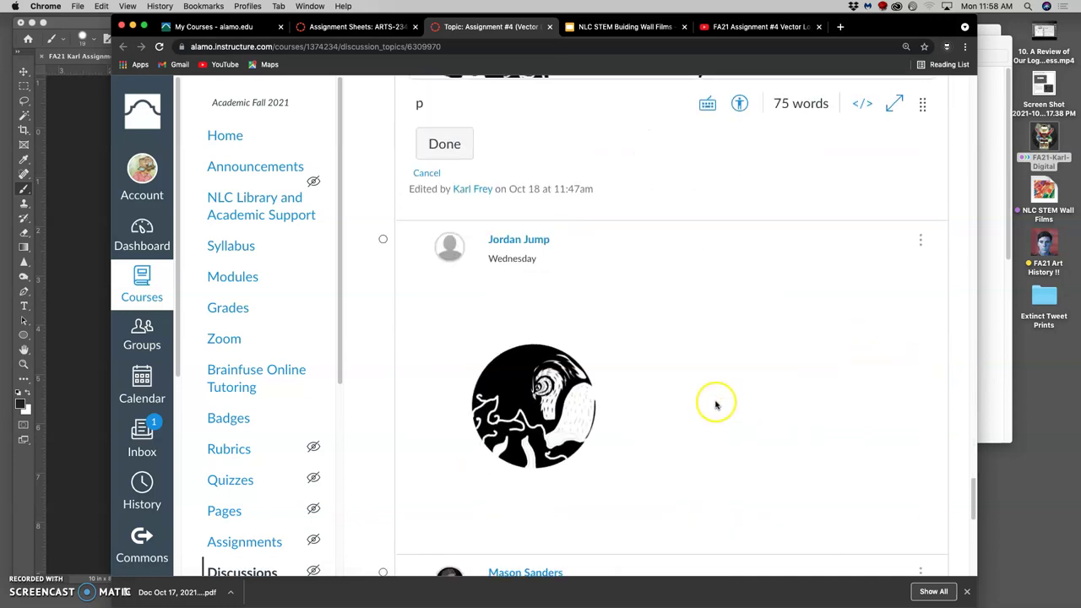
scroll(716, 397, up, 5)
scroll(699, 329, down, 4)
scroll(696, 332, down, 10)
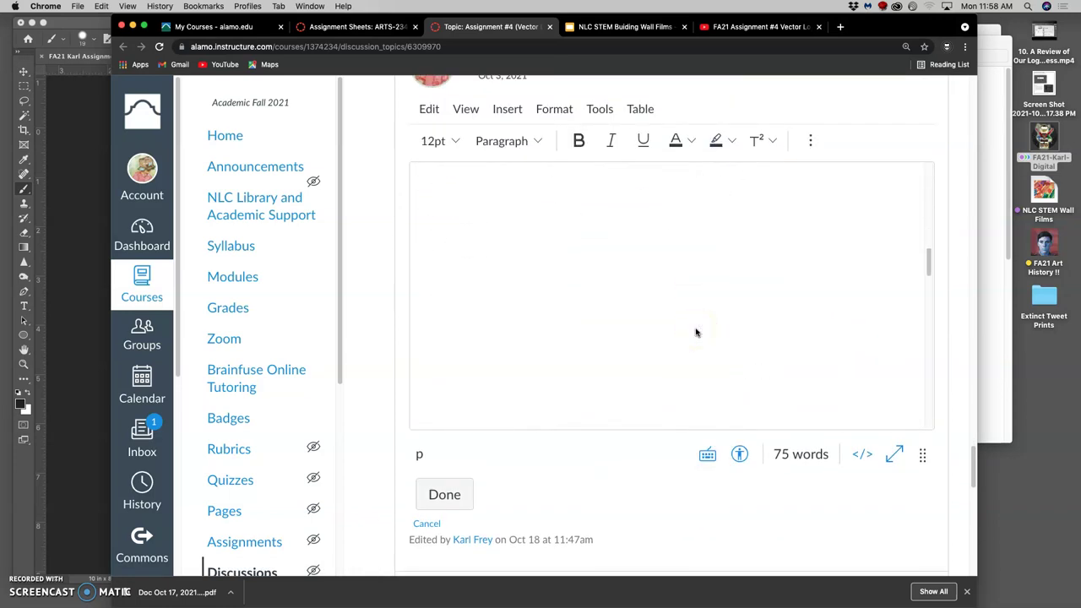
scroll(696, 332, down, 3)
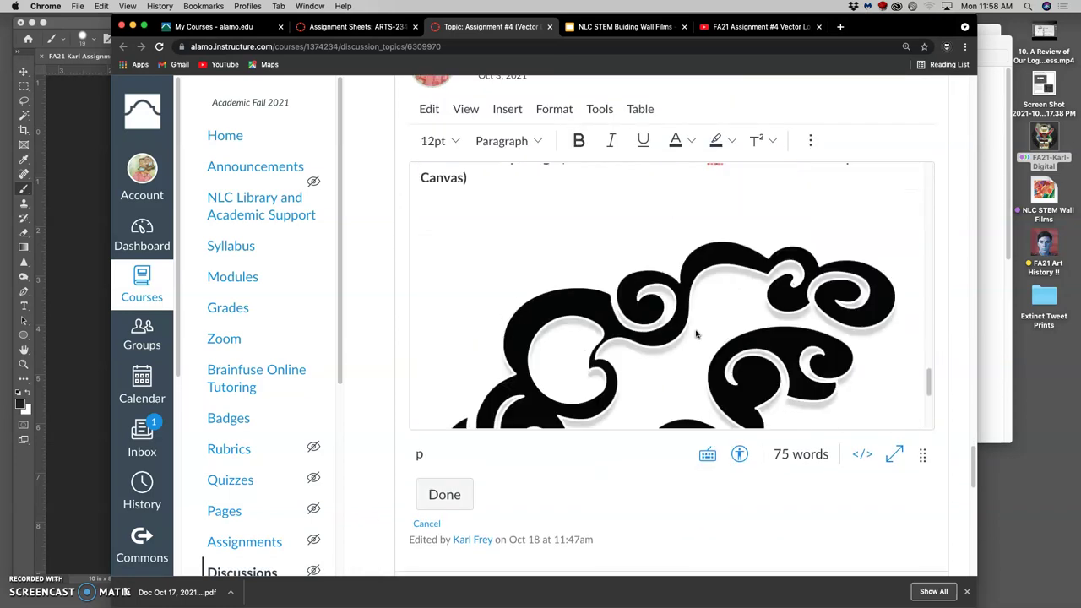
Shrink the black cloud logo image, then place the cursor after its caption and show more editor tools.
click(727, 324)
drag(914, 197, 860, 217)
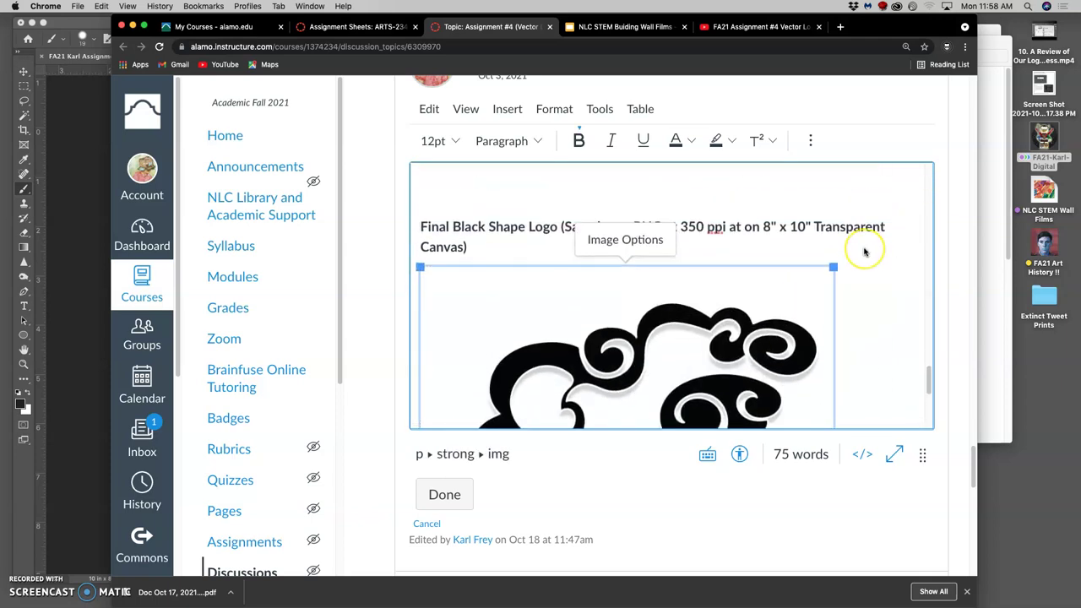
scroll(865, 249, up, 3)
scroll(865, 250, down, 5)
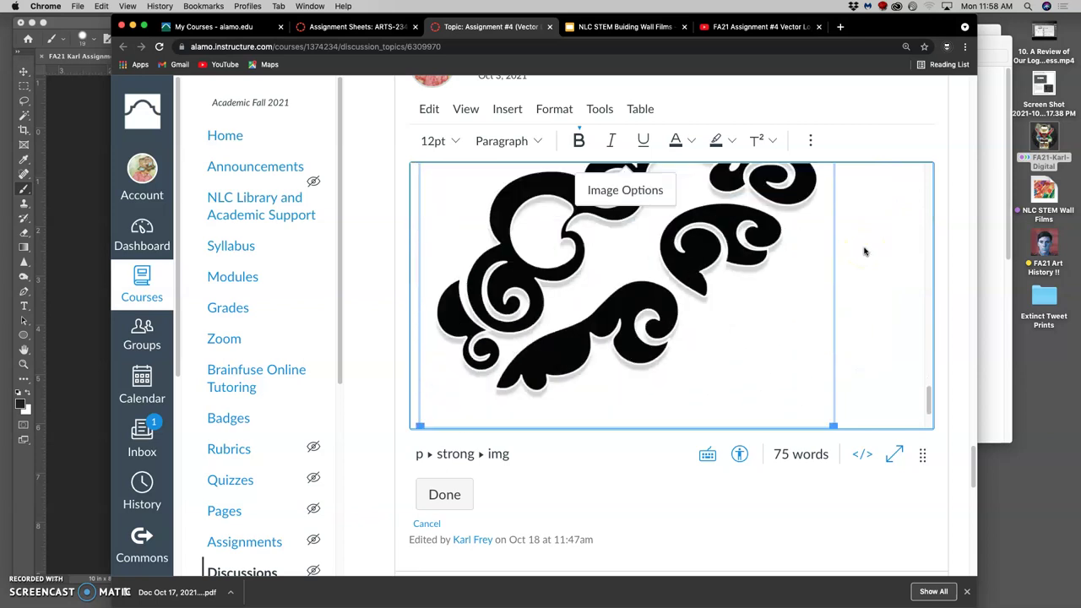
click(769, 372)
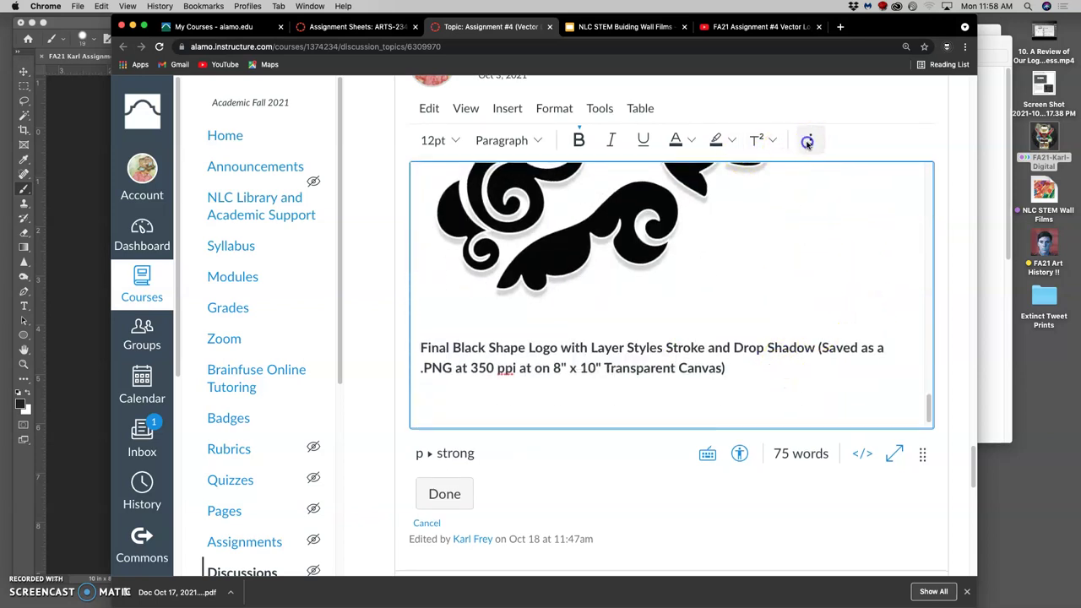
click(810, 139)
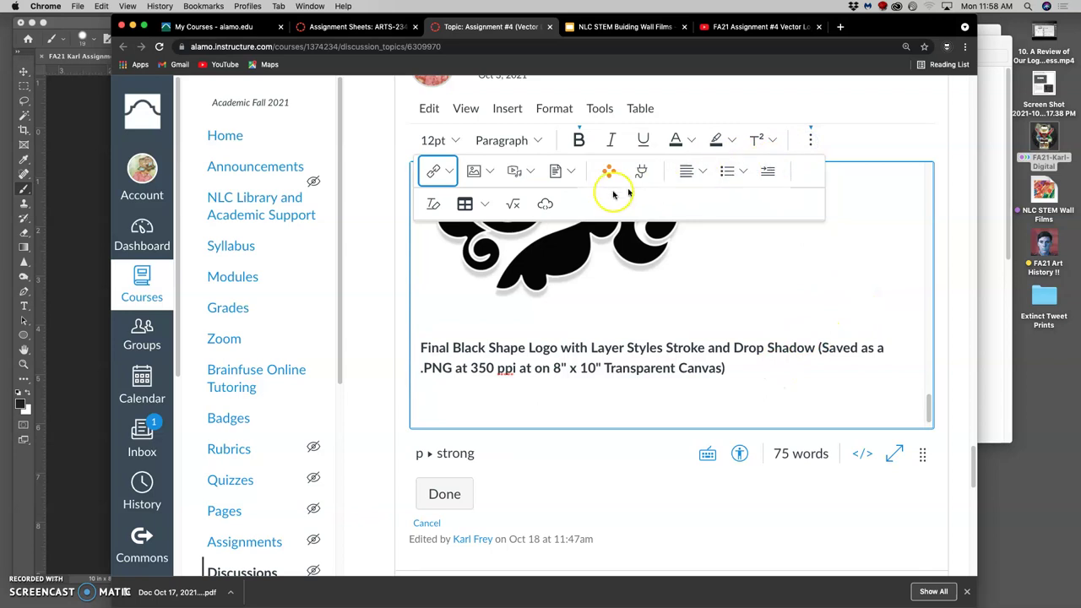
click(651, 398)
click(810, 139)
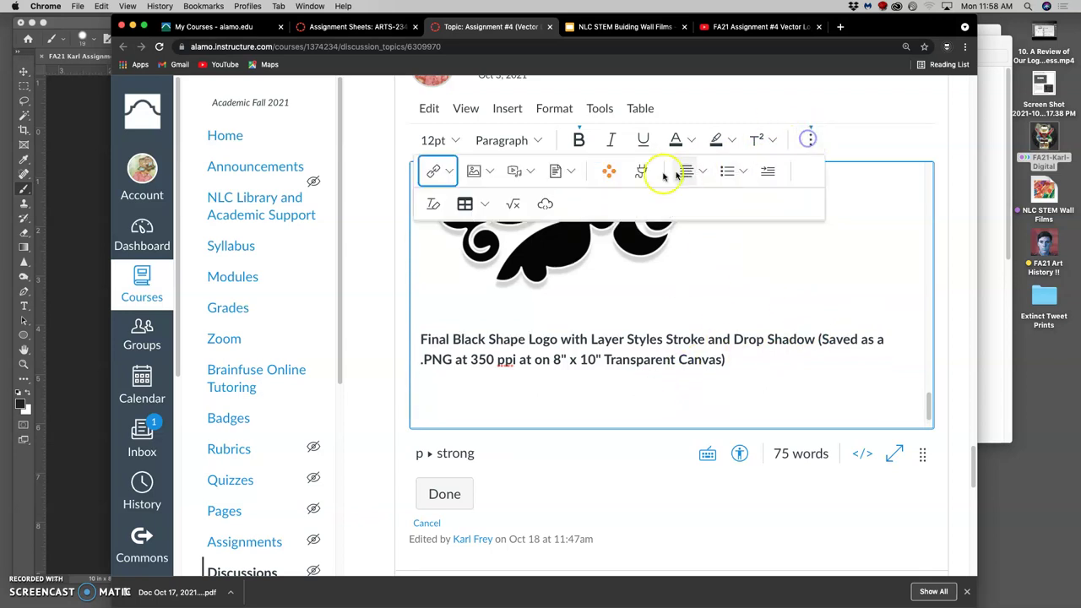
Upload the colour logo PNG and insert it into the discussion post.
click(474, 171)
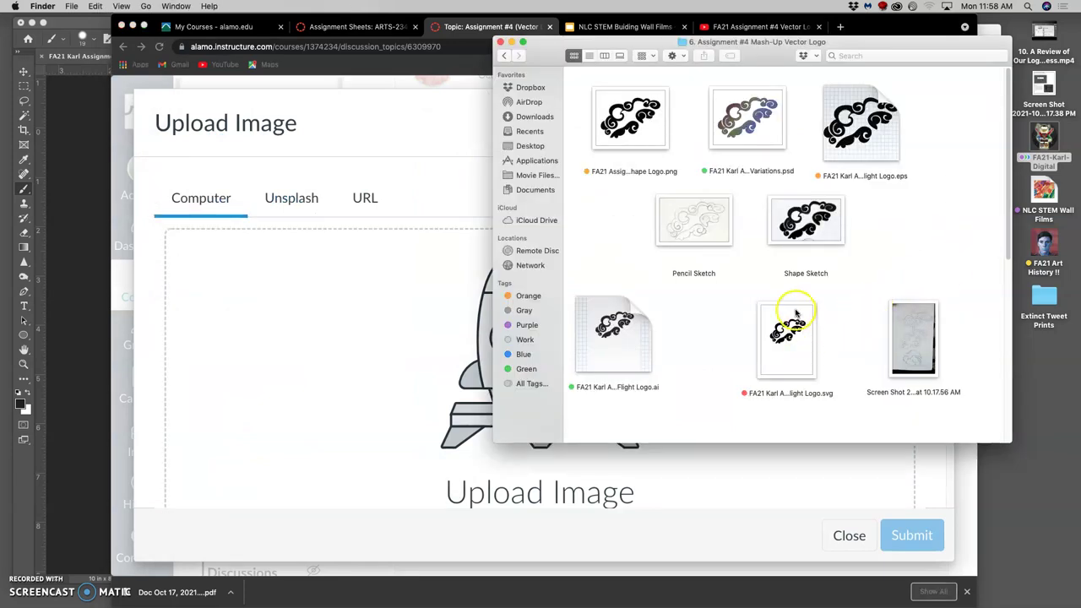
scroll(796, 329, down, 5)
scroll(797, 308, down, 3)
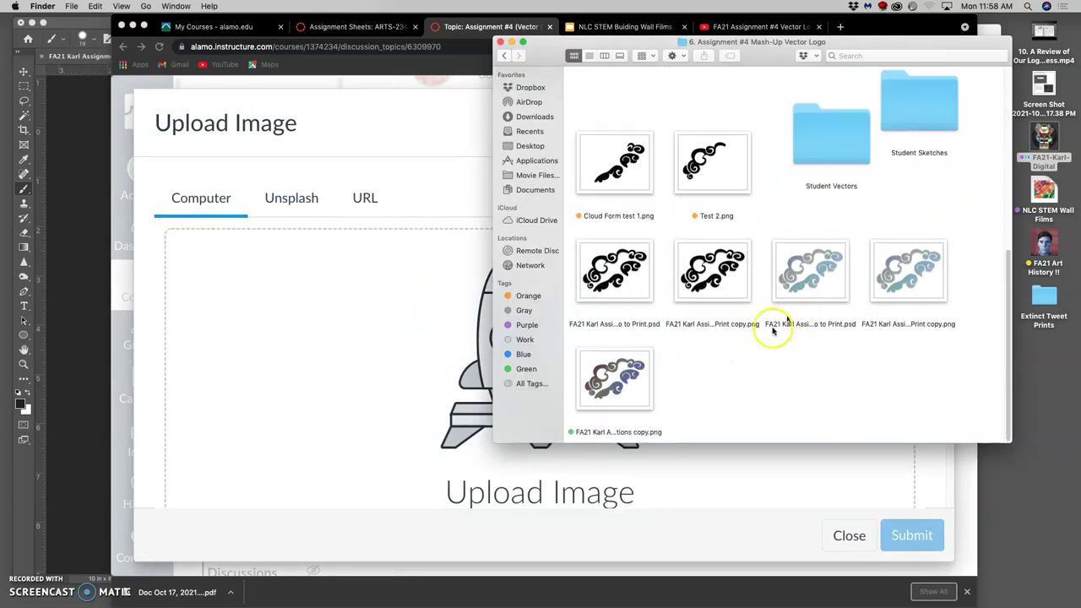
drag(633, 384, 434, 391)
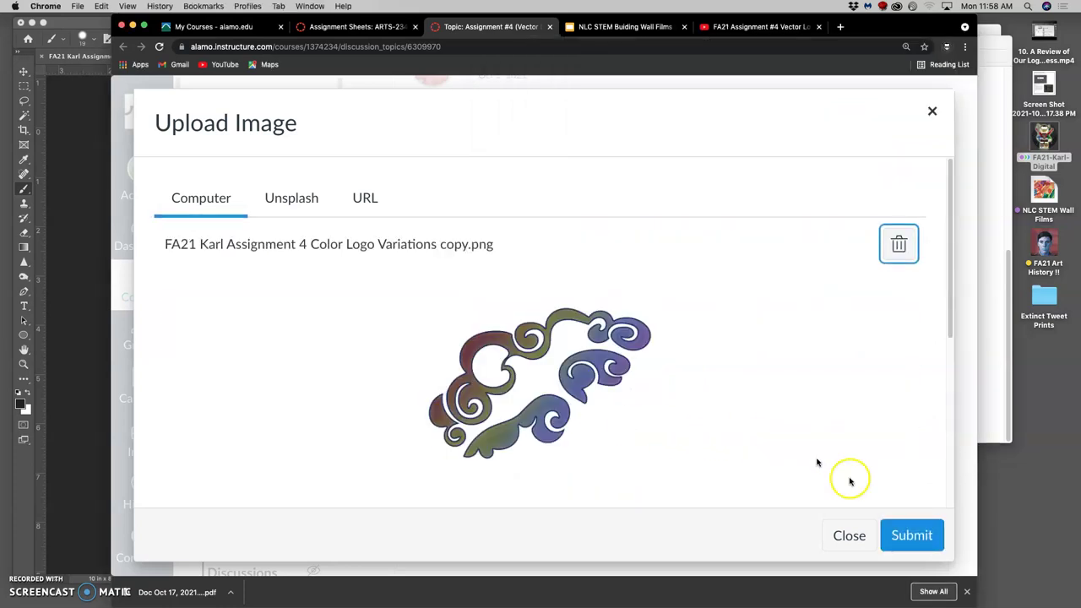
click(906, 465)
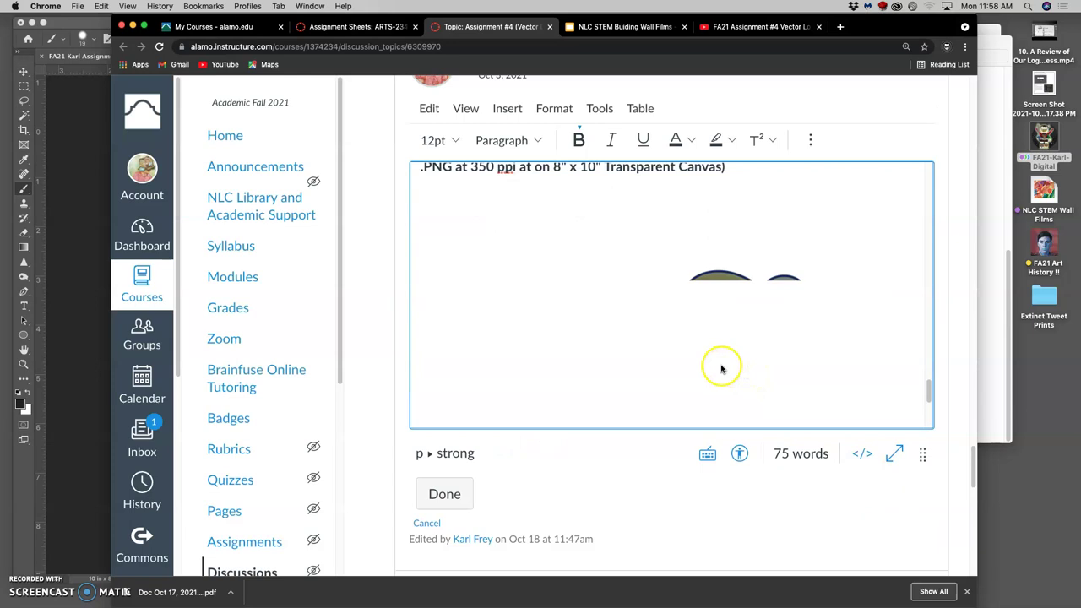
Shrink the inserted colour logo image and place the cursor below it.
scroll(712, 296, up, 2)
click(732, 217)
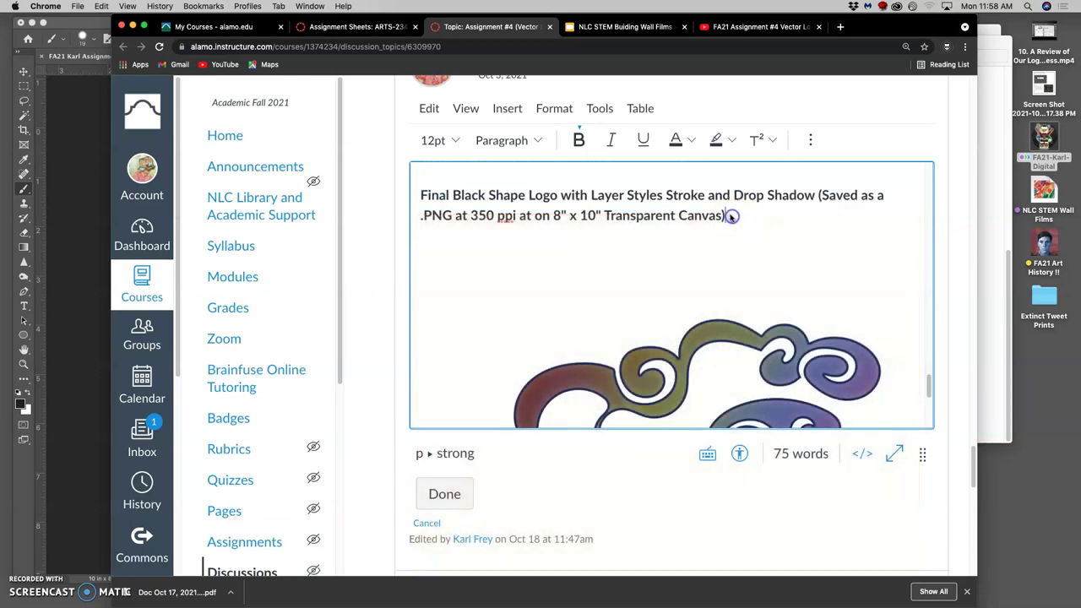
drag(731, 216, 424, 199)
key(ctrl+c)
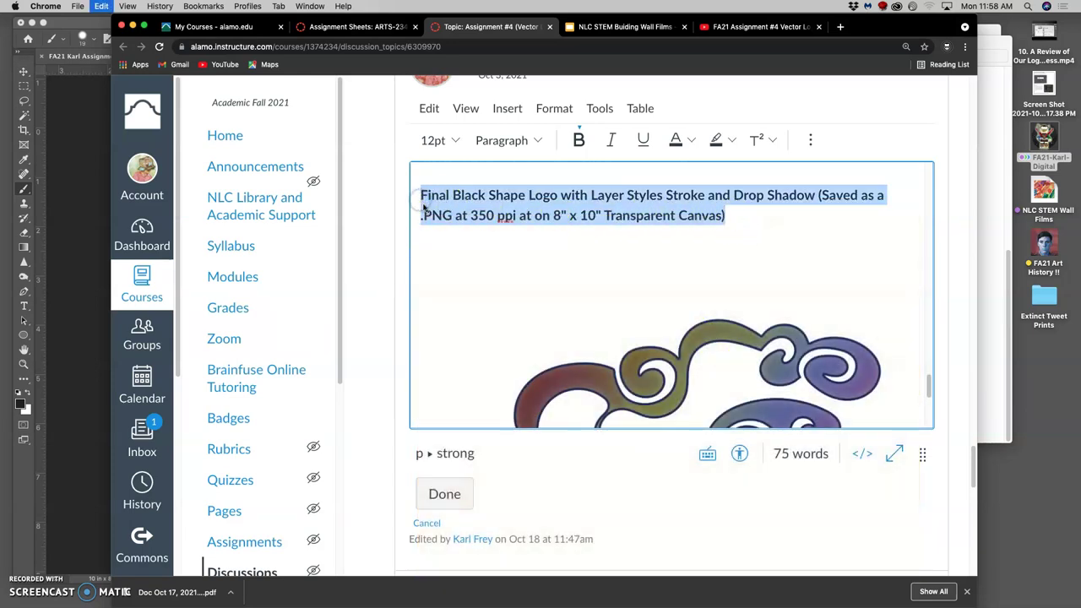
scroll(591, 330, down, 5)
click(578, 356)
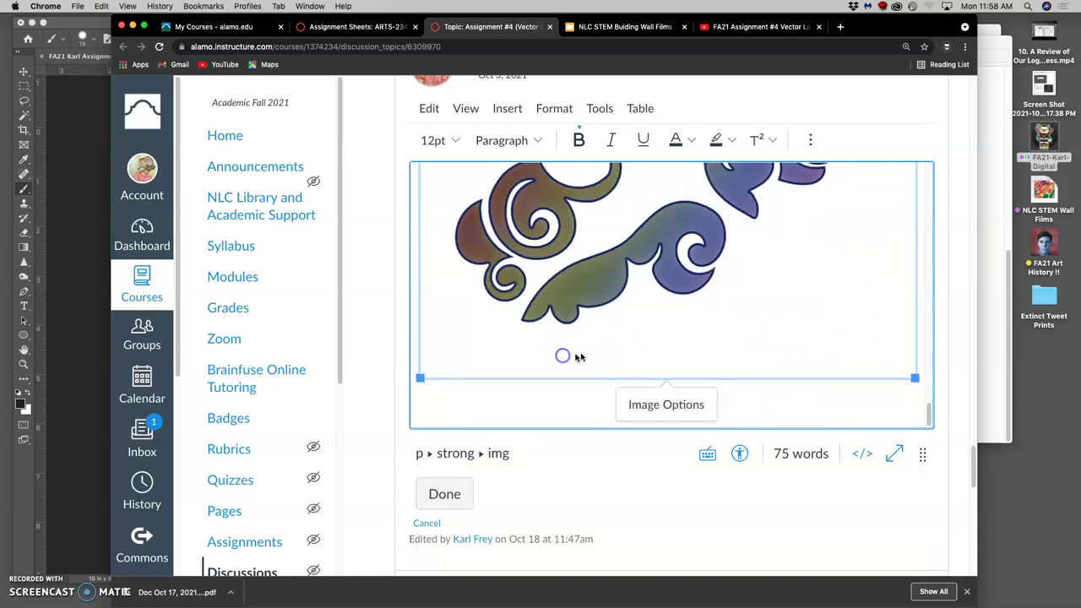
click(918, 341)
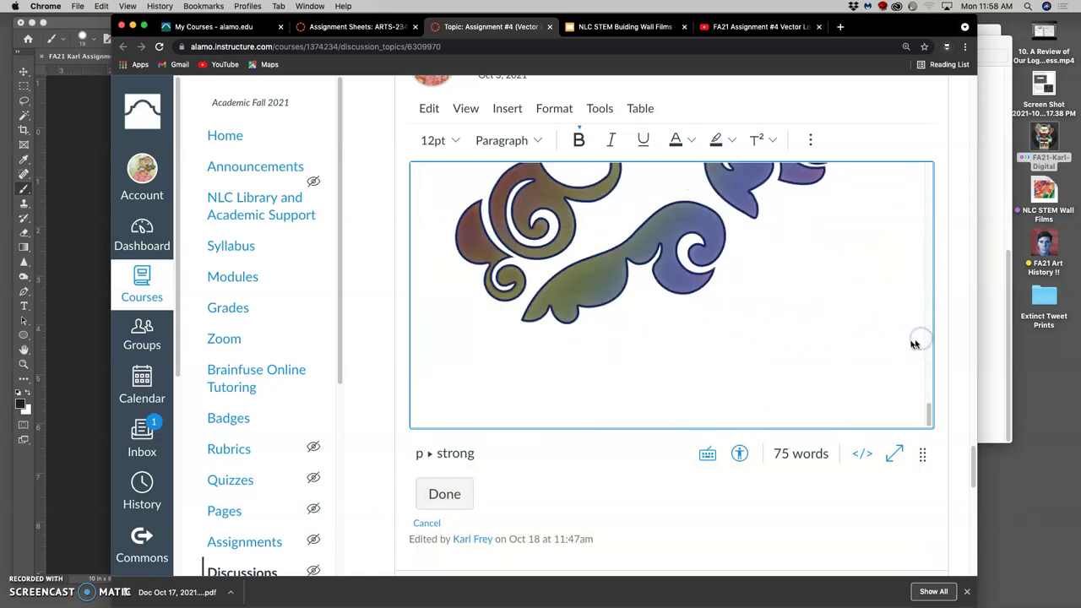
click(901, 342)
drag(916, 381, 865, 337)
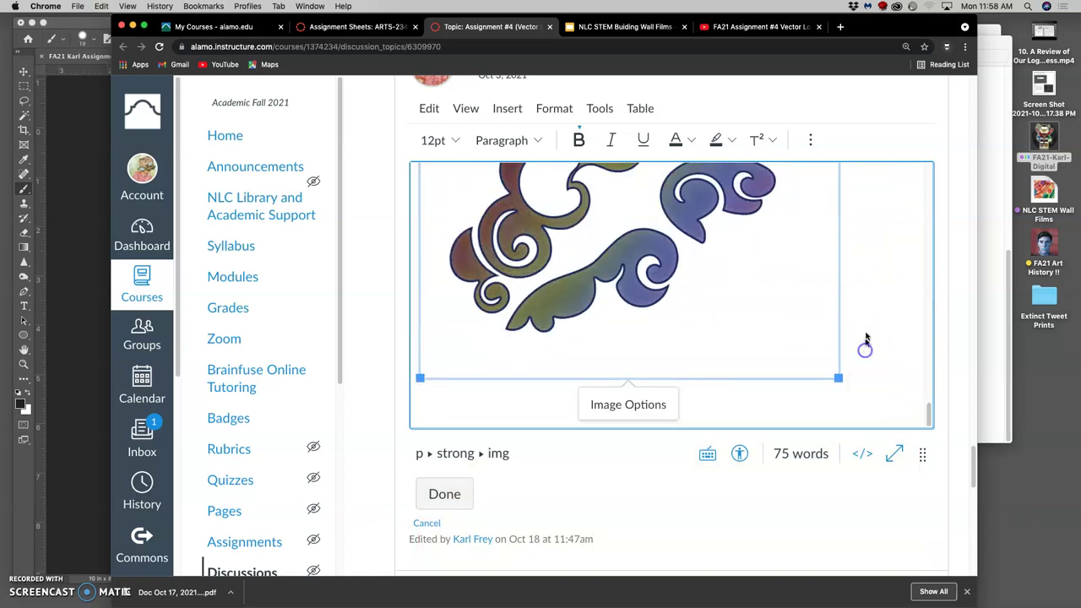
click(869, 316)
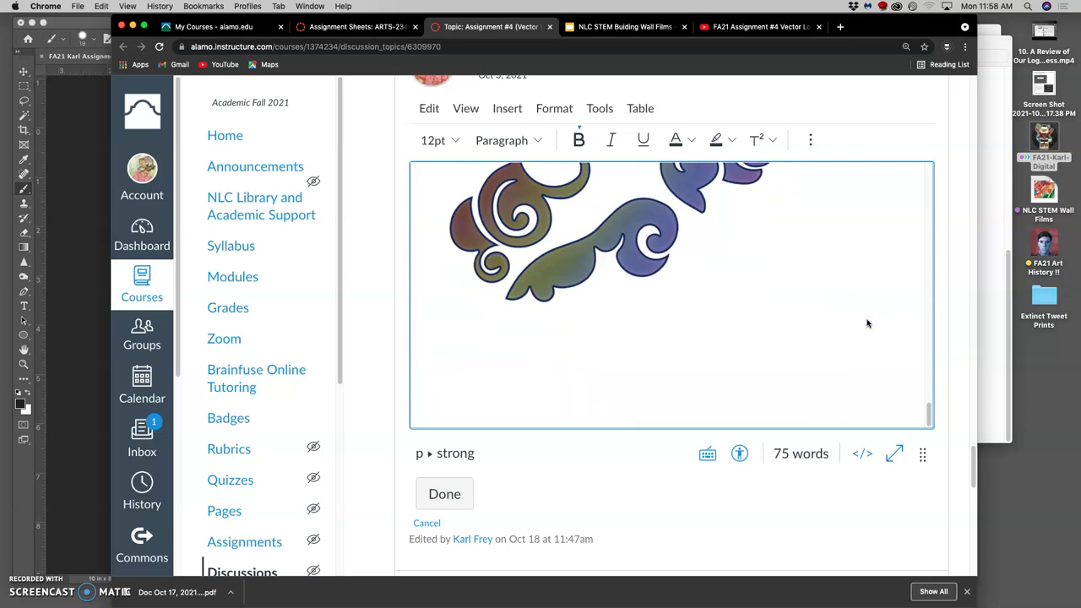
Paste the caption and make it read 'Color' with Stroke, Gradient Overlay, Inner Glow, dropping 'and Drop Shadow'.
key(ctrl+v)
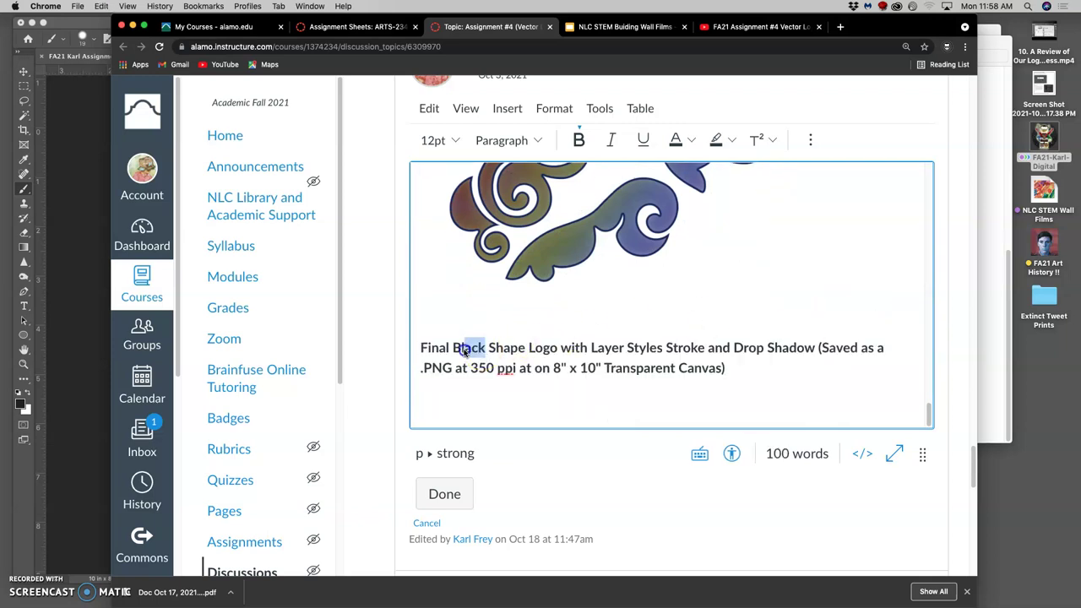
text(Color)
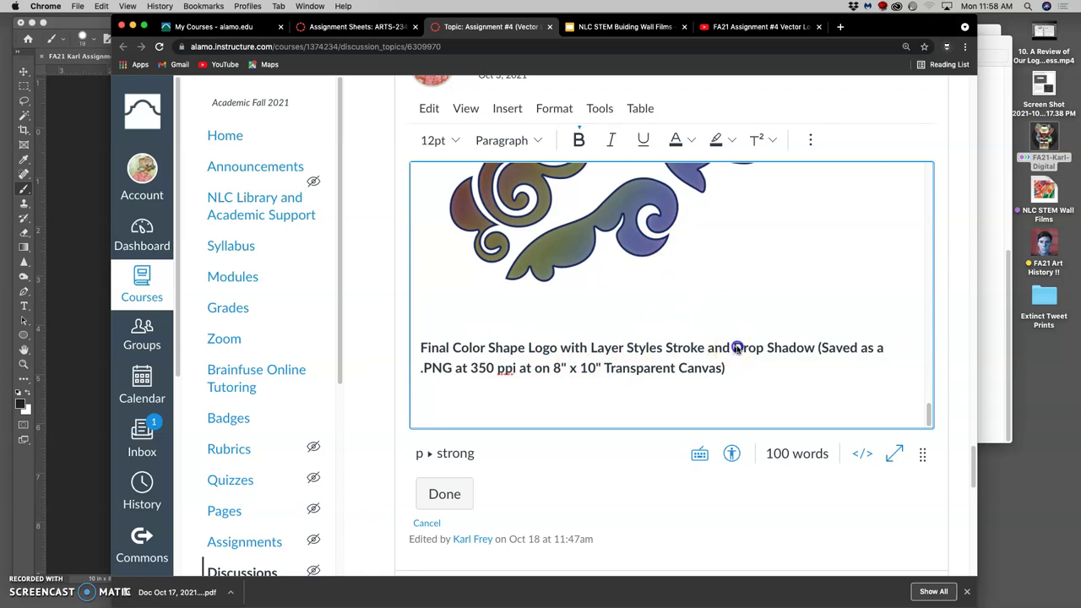
drag(706, 347, 802, 350)
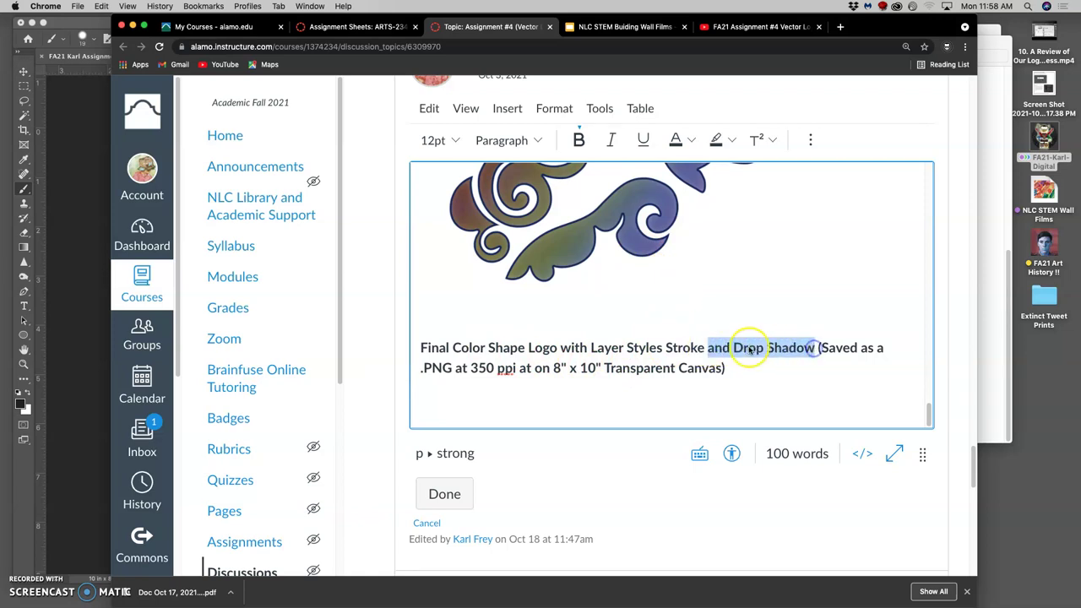
key(BackSpace)
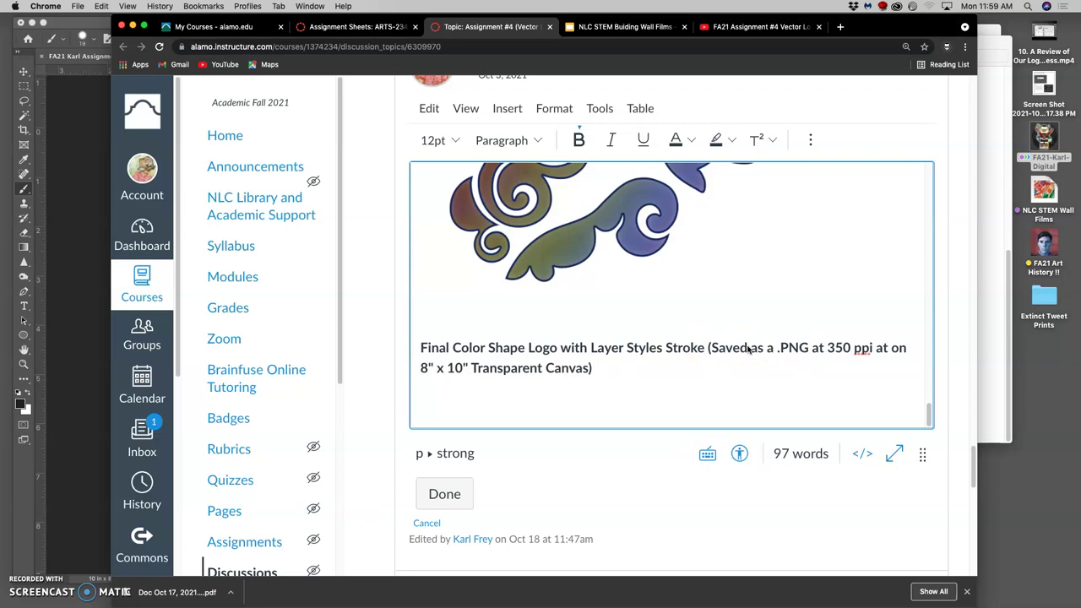
text(, Gradient Overlay, Inner Glow)
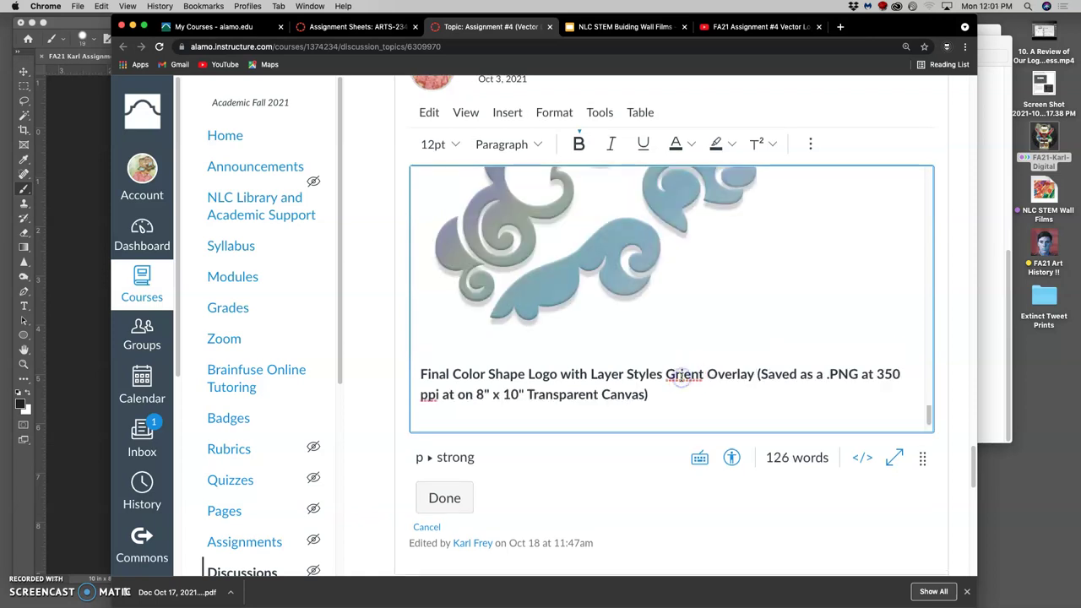
Add ', Bevel & Emboss, and Texture, etc.' to the second colour logo's caption.
text(, Bevel & Emboss, and Texture, etc.)
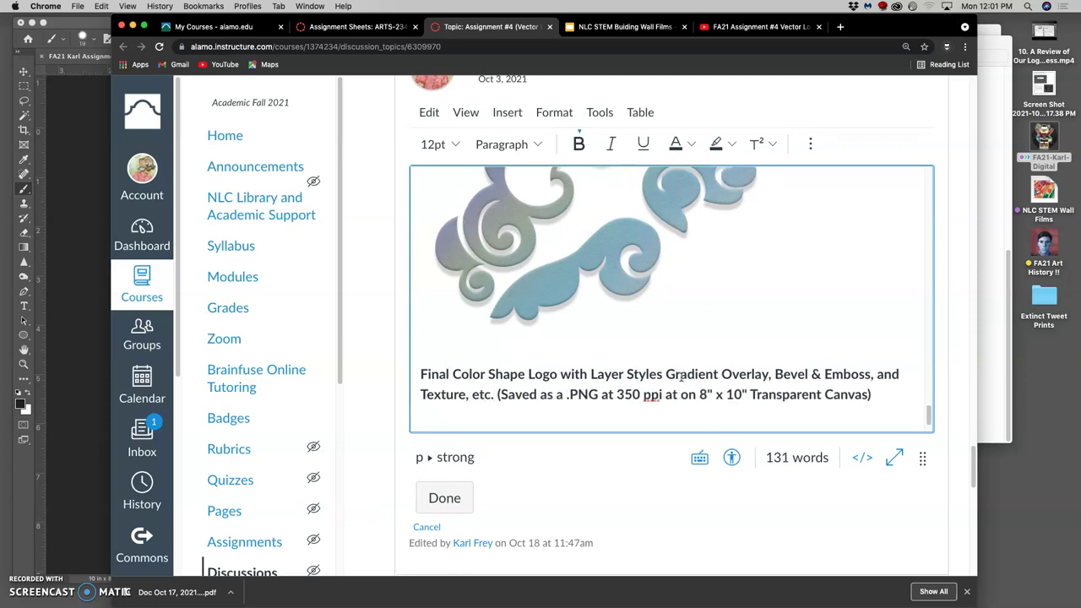
scroll(679, 305, up, 2)
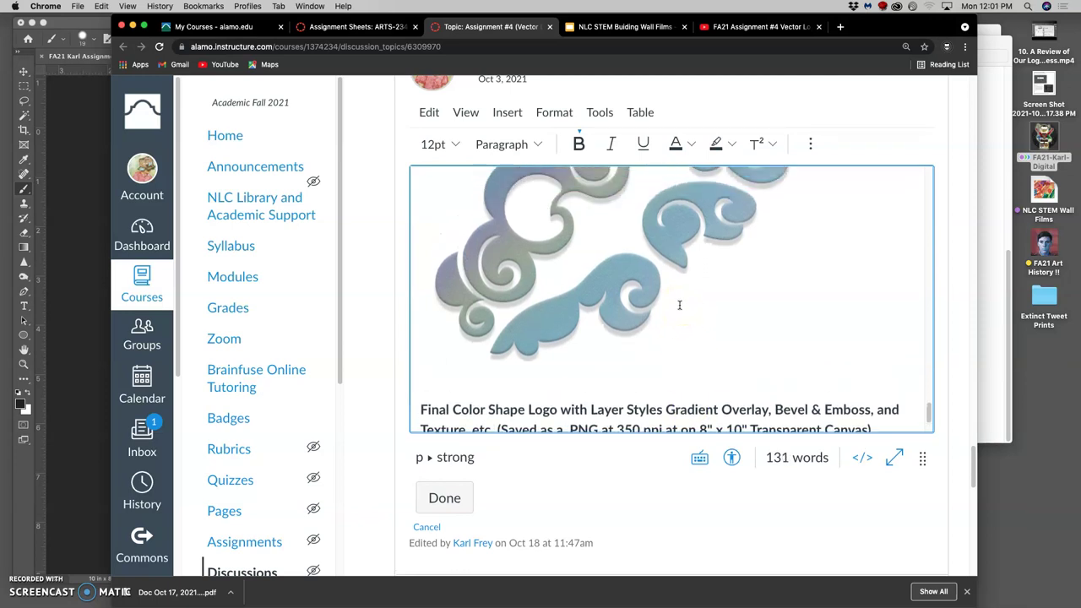
scroll(679, 305, down, 3)
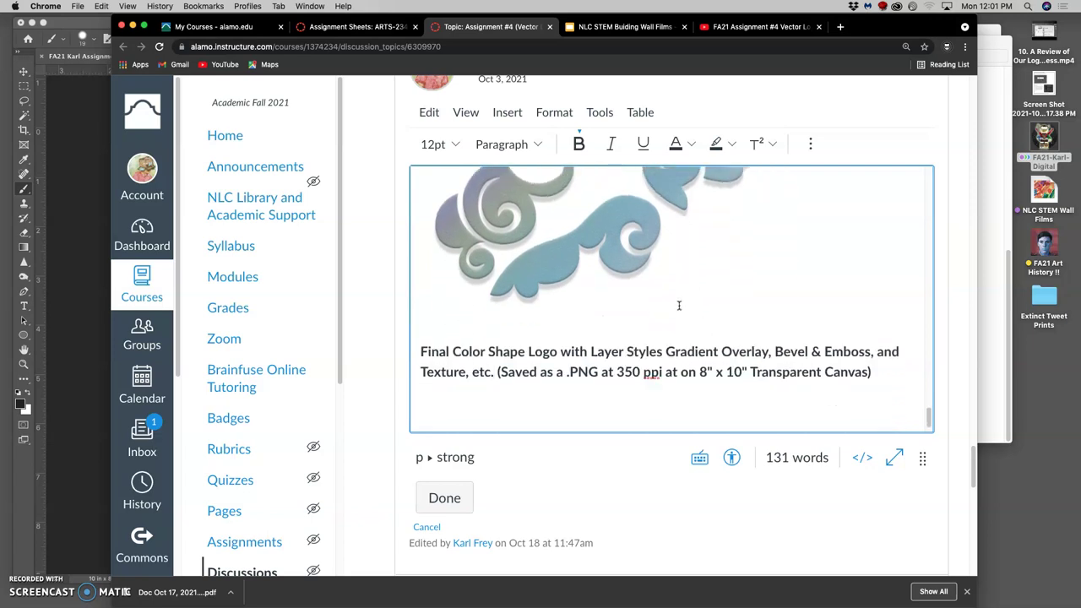
Insert 'Drop Shadow,' before 'etc.' in the last caption.
click(474, 375)
text(Drop)
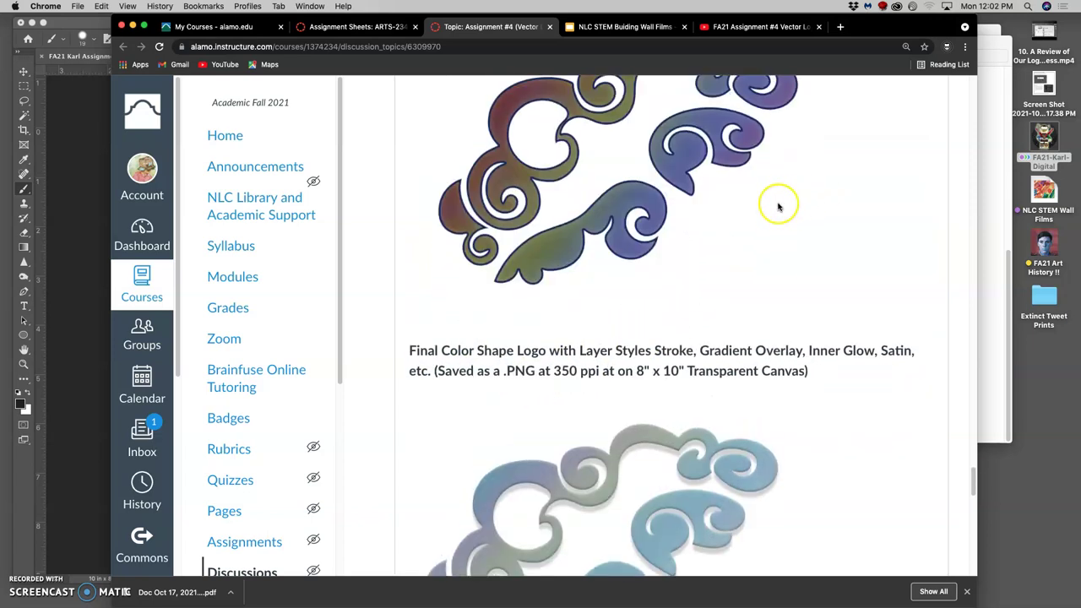
scroll(777, 207, up, 20)
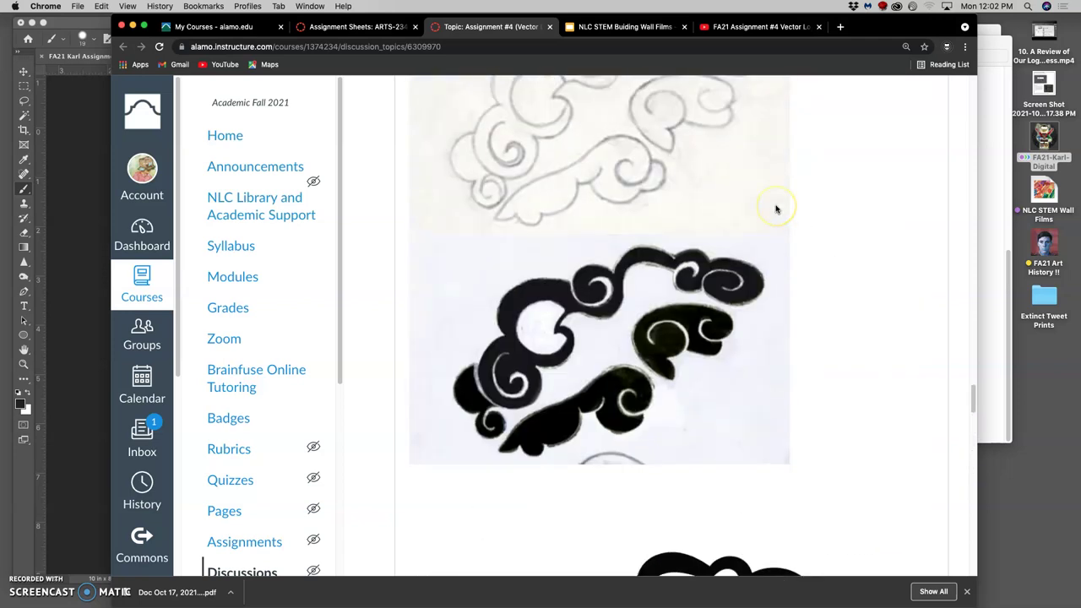
scroll(776, 208, up, 3)
scroll(681, 228, down, 10)
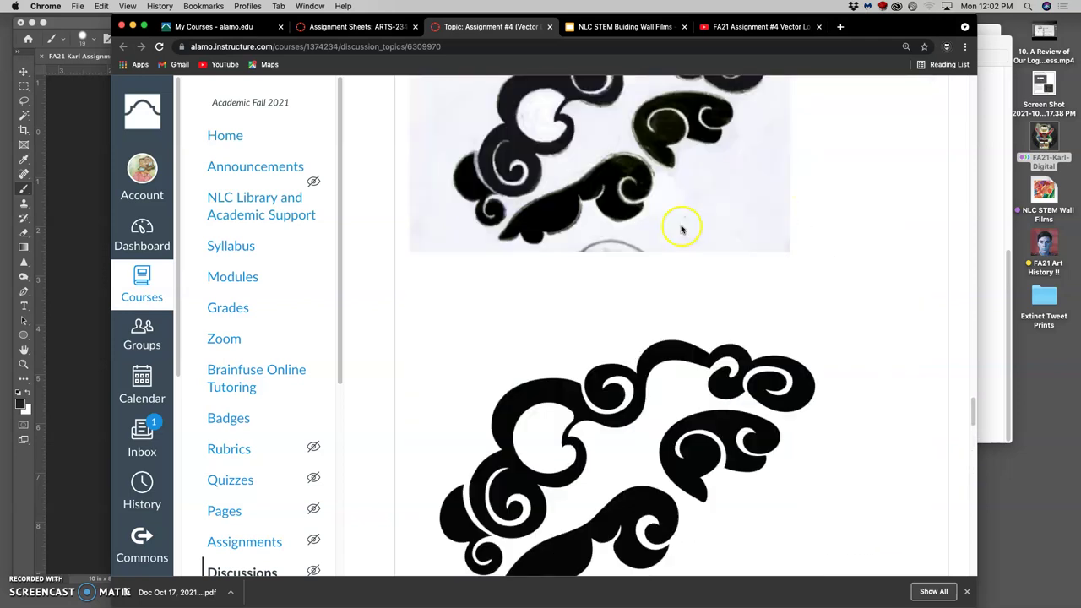
scroll(650, 342, down, 3)
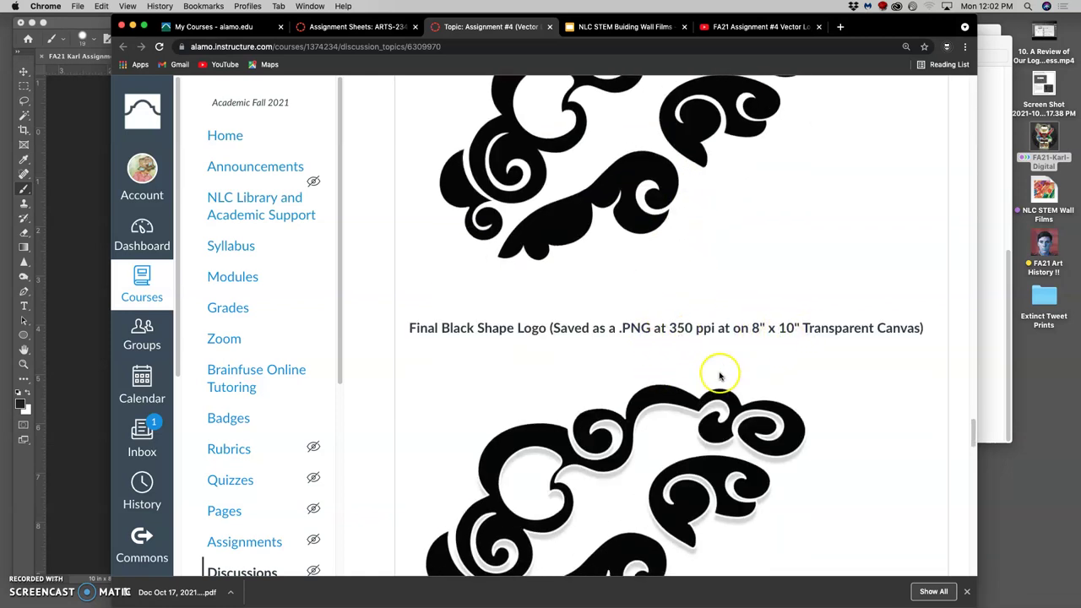
scroll(717, 307, down, 6)
scroll(650, 376, down, 2)
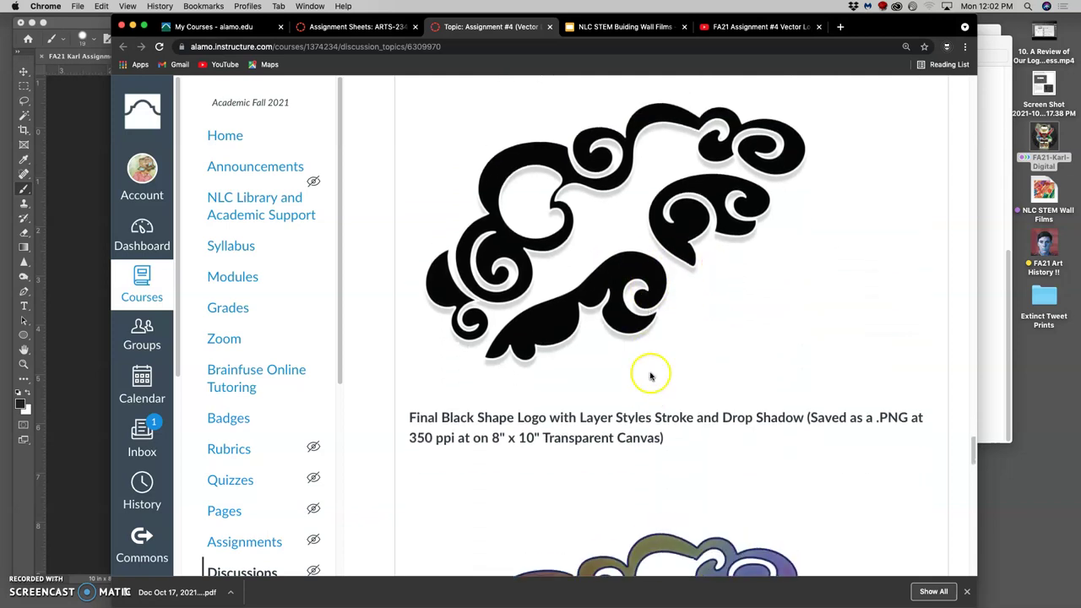
Review the saved post with both colour logo captions and start a new empty reply.
scroll(647, 374, up, 1)
scroll(668, 321, down, 1)
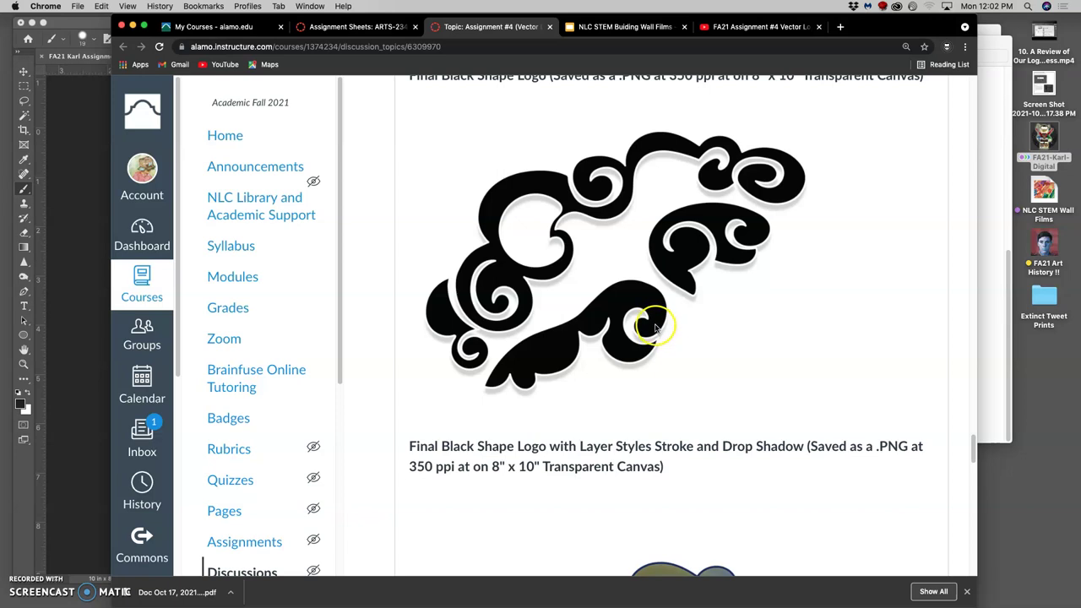
scroll(656, 329, down, 10)
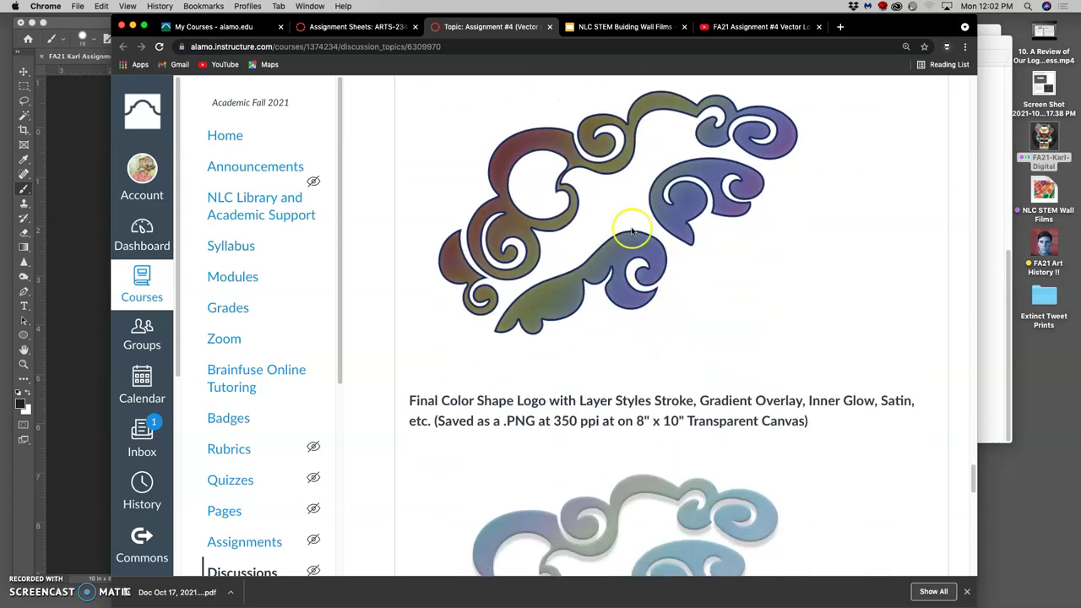
scroll(631, 231, down, 4)
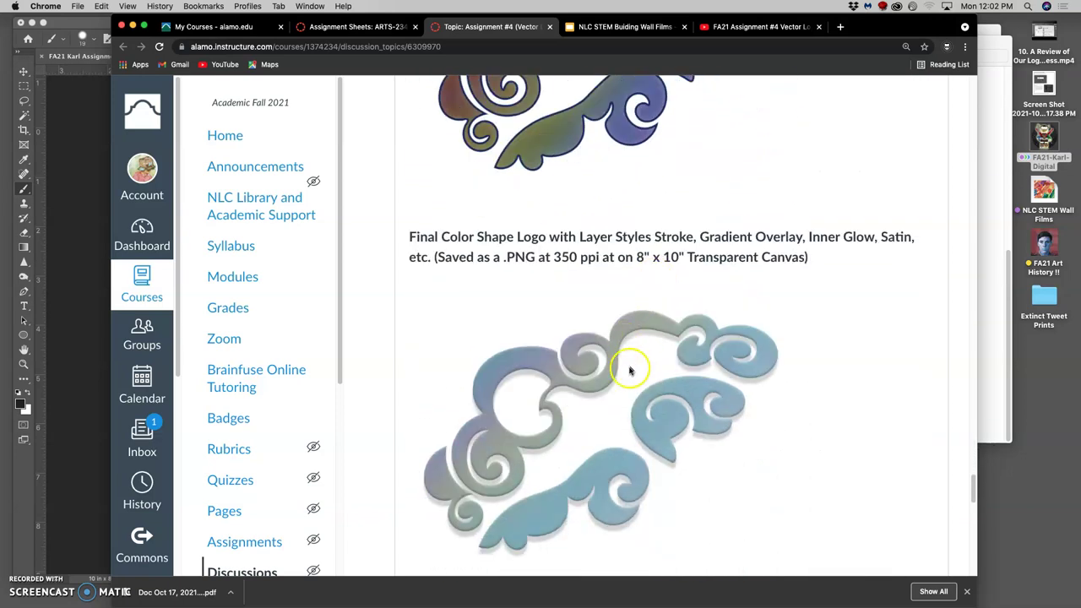
scroll(629, 370, down, 4)
scroll(640, 366, down, 3)
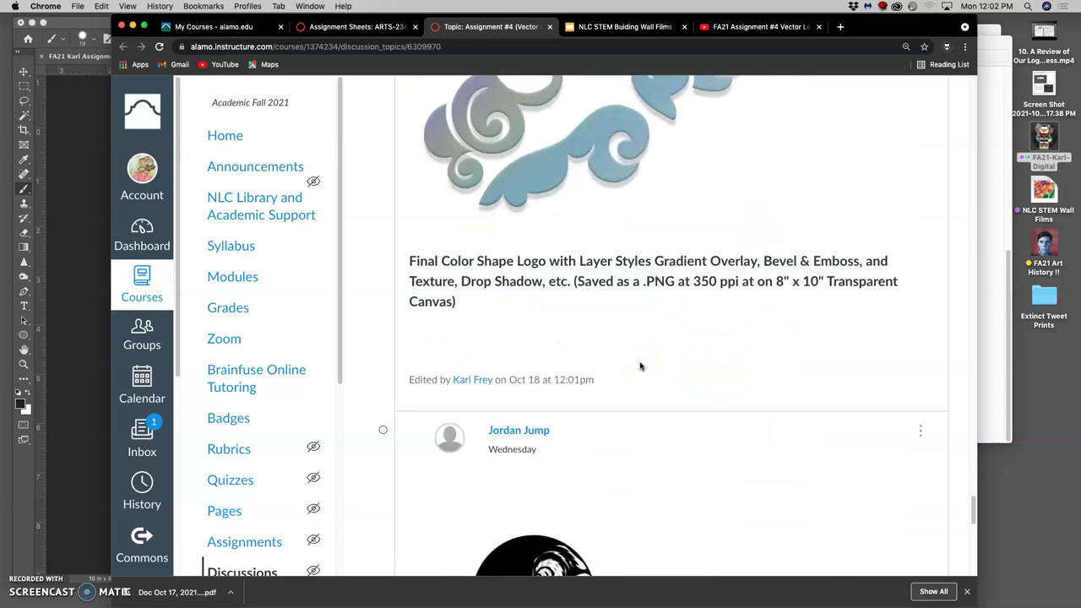
scroll(641, 366, down, 15)
scroll(640, 366, up, 11)
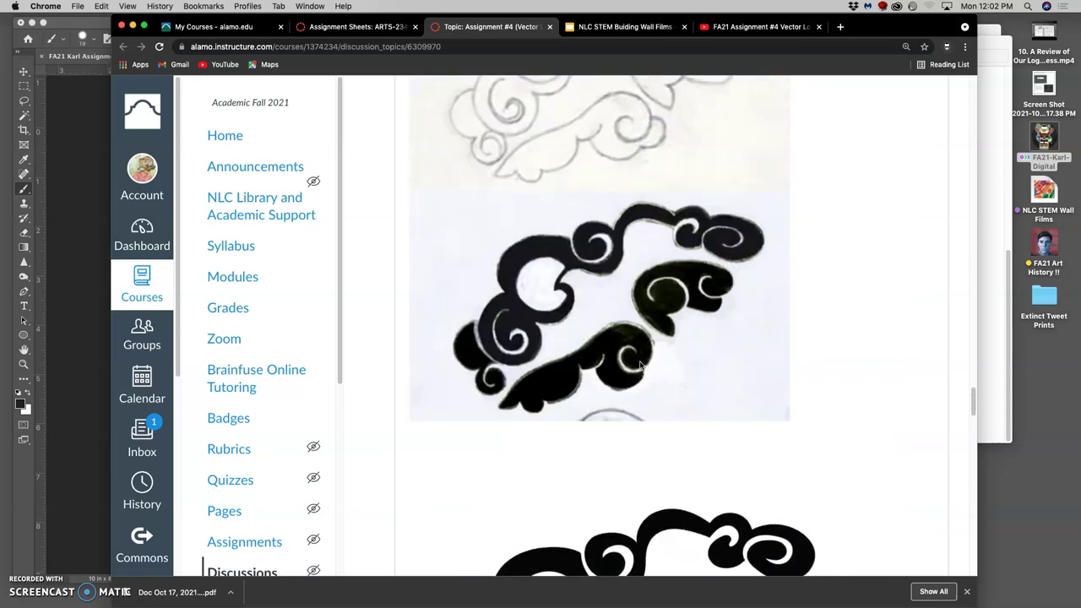
scroll(640, 366, down, 16)
scroll(640, 366, down, 15)
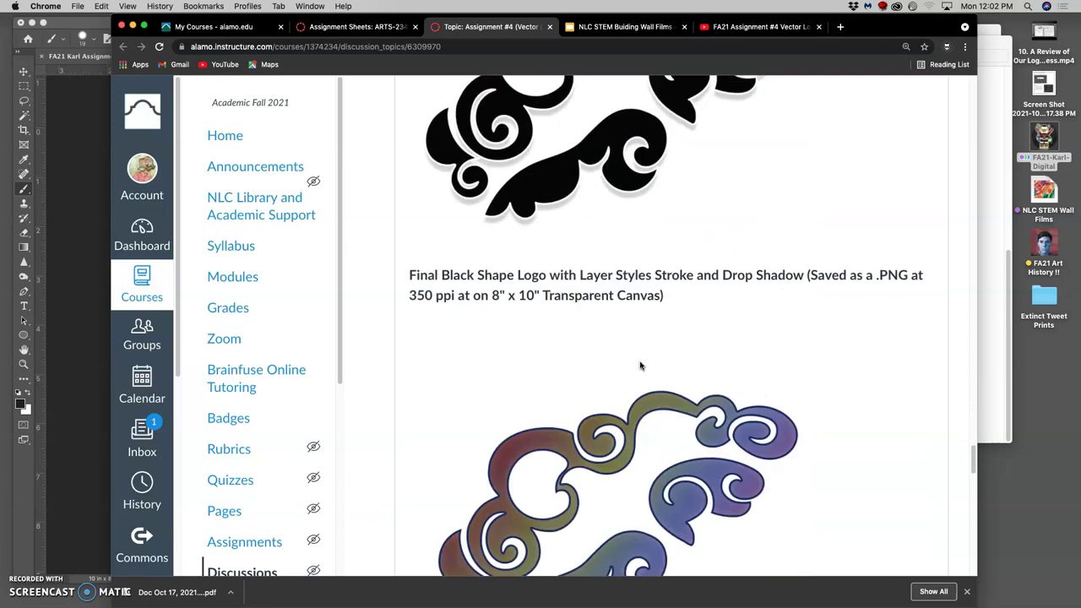
scroll(641, 364, down, 5)
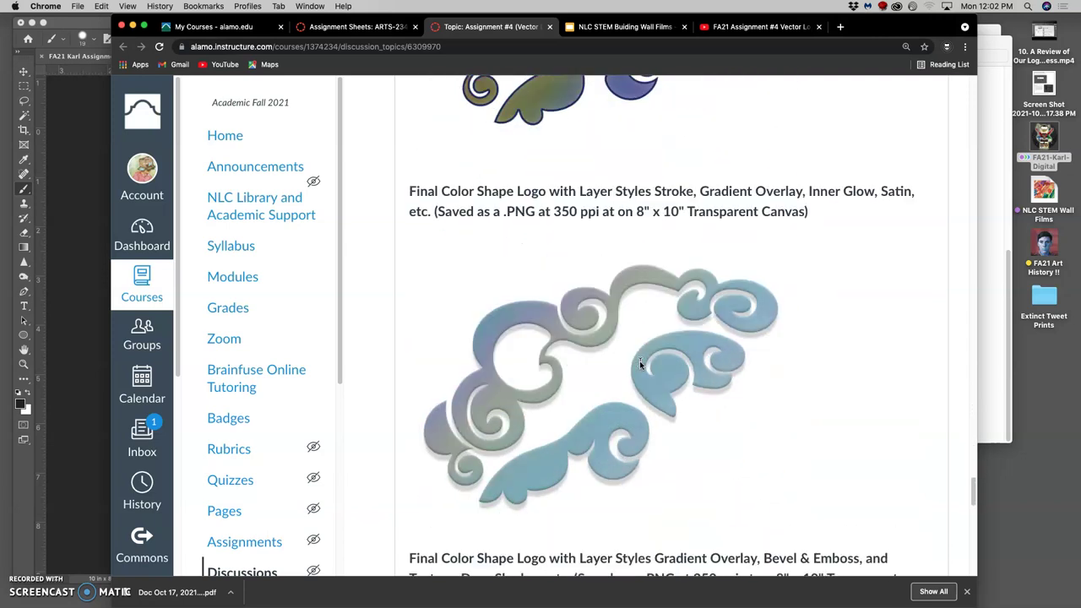
scroll(640, 366, down, 20)
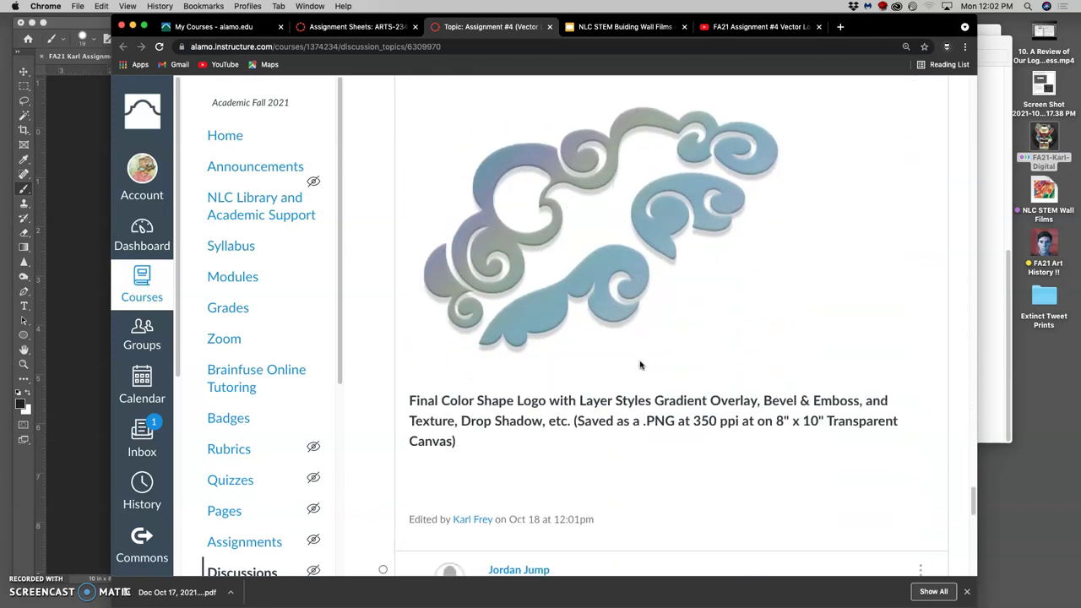
scroll(641, 365, up, 20)
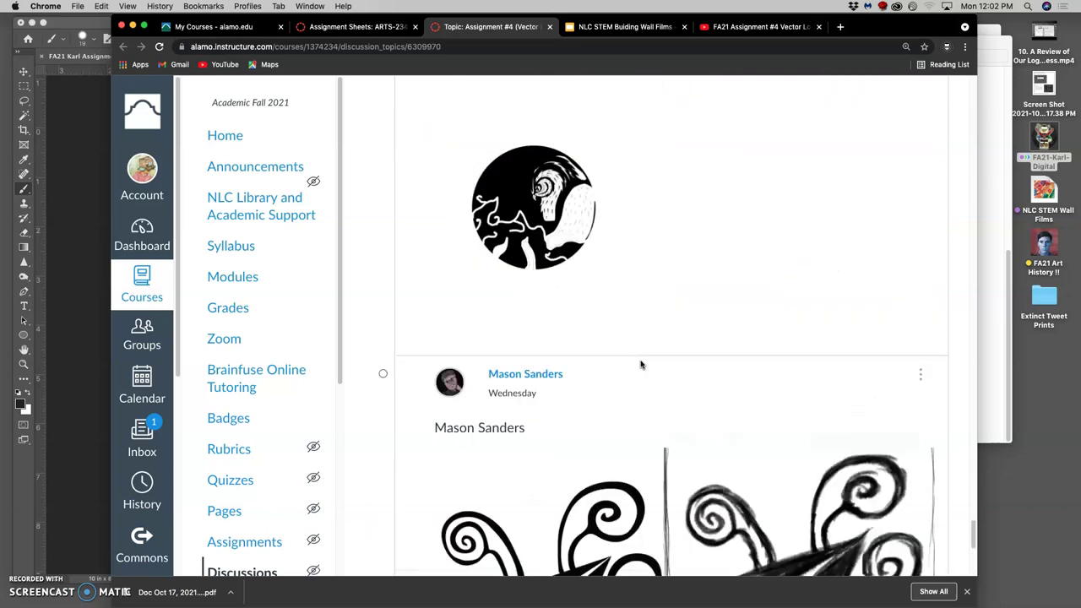
scroll(650, 365, down, 15)
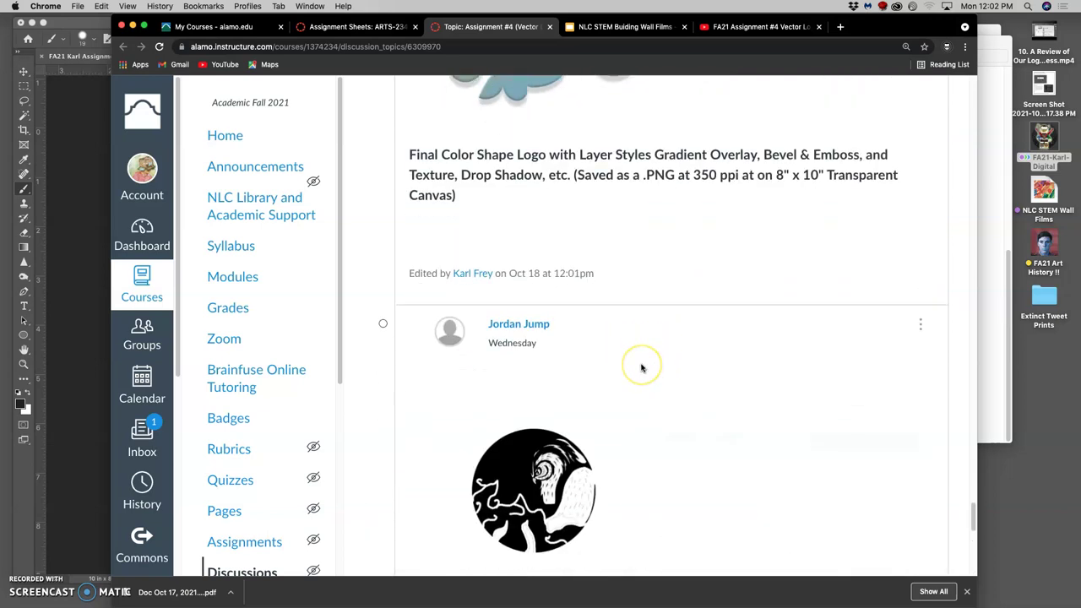
scroll(606, 423, up, 20)
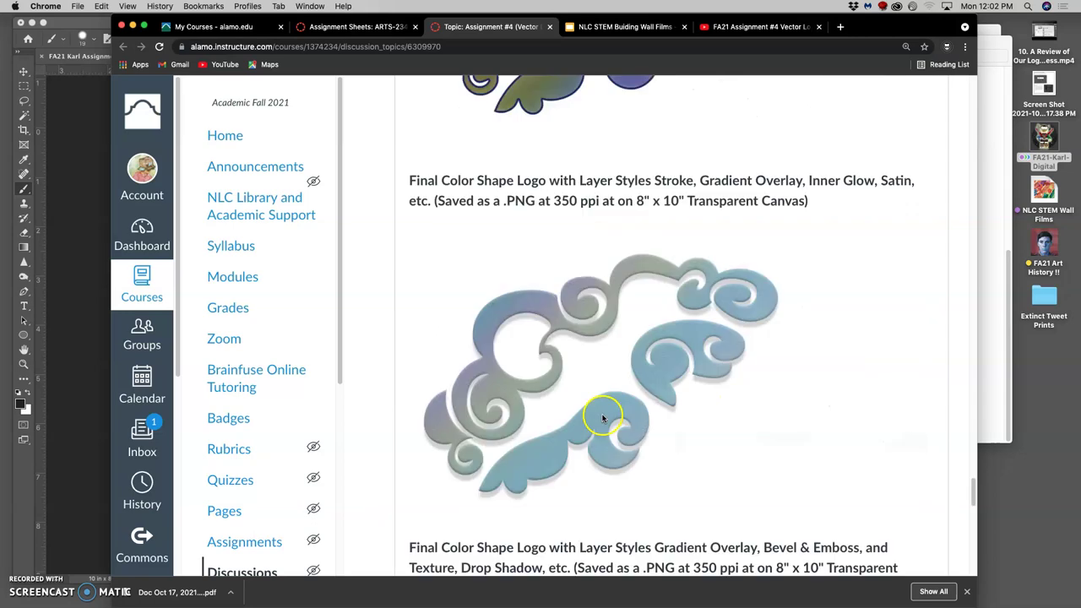
scroll(602, 417, up, 10)
scroll(602, 417, down, 5)
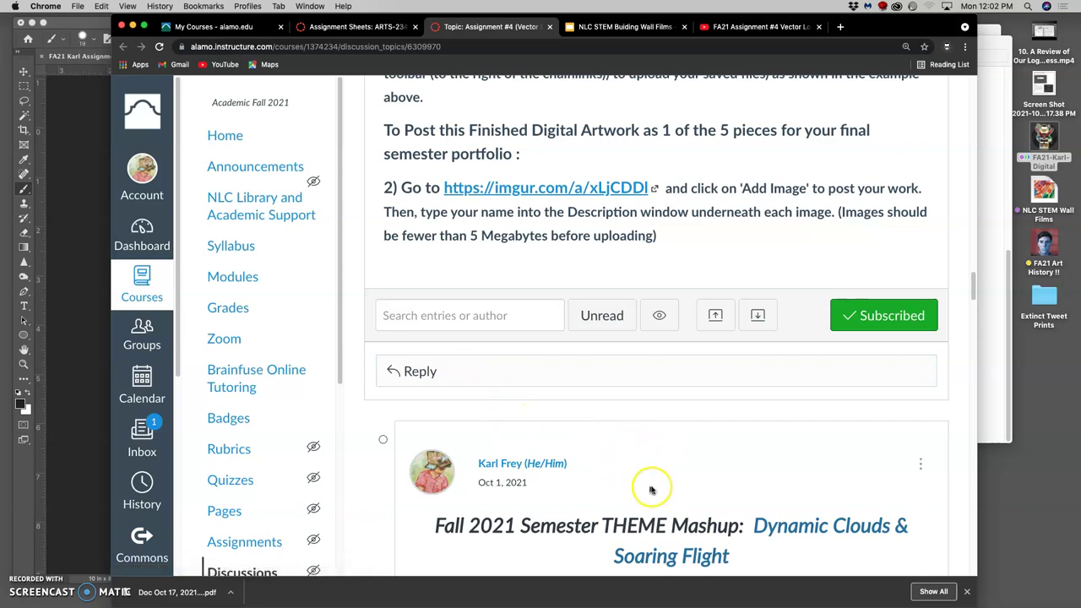
click(491, 378)
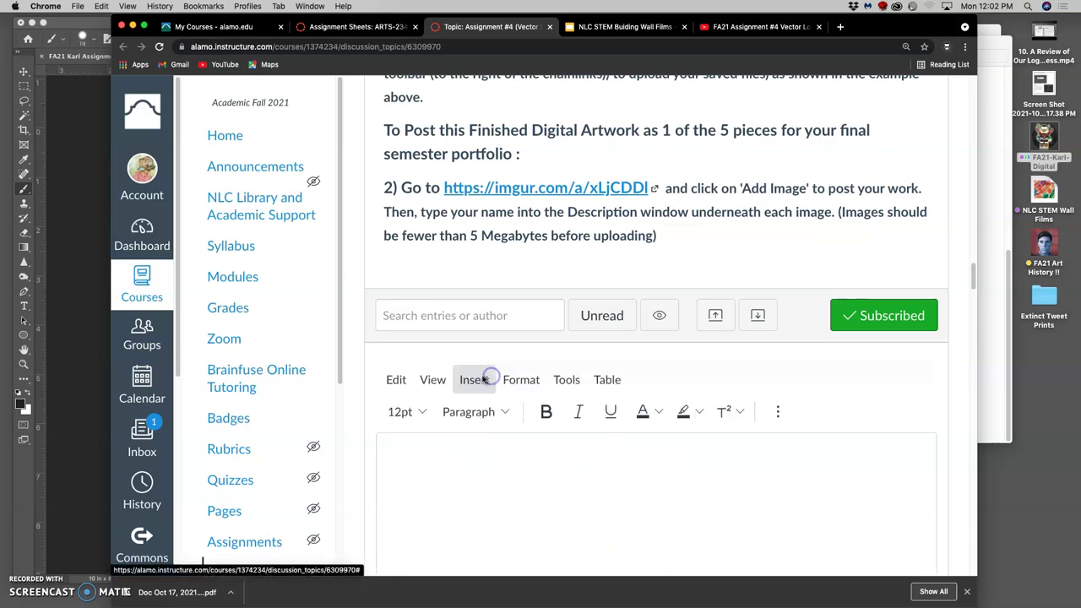